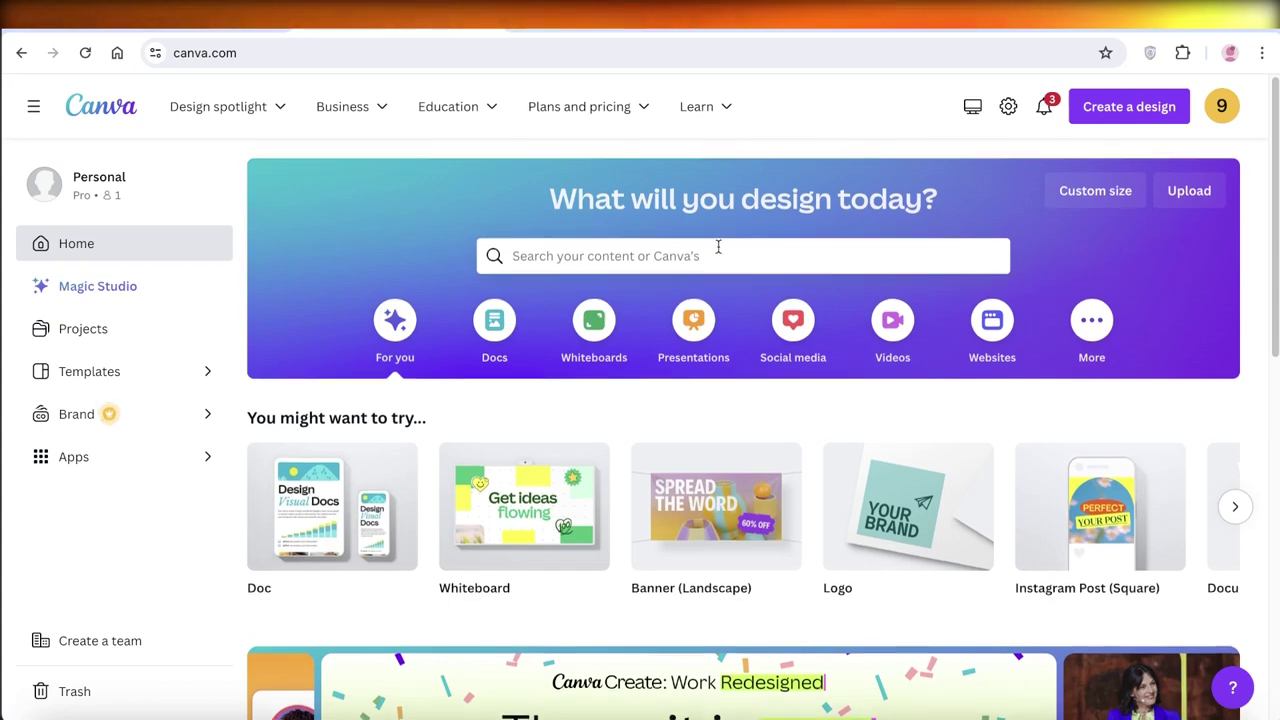
Step: Scroll up and down through the Canva home page
{"action": "scroll", "coordinate": [706, 263], "scroll_direction": "down", "scroll_amount": 3}
{"action": "scroll", "coordinate": [673, 290], "scroll_direction": "up", "scroll_amount": 3}
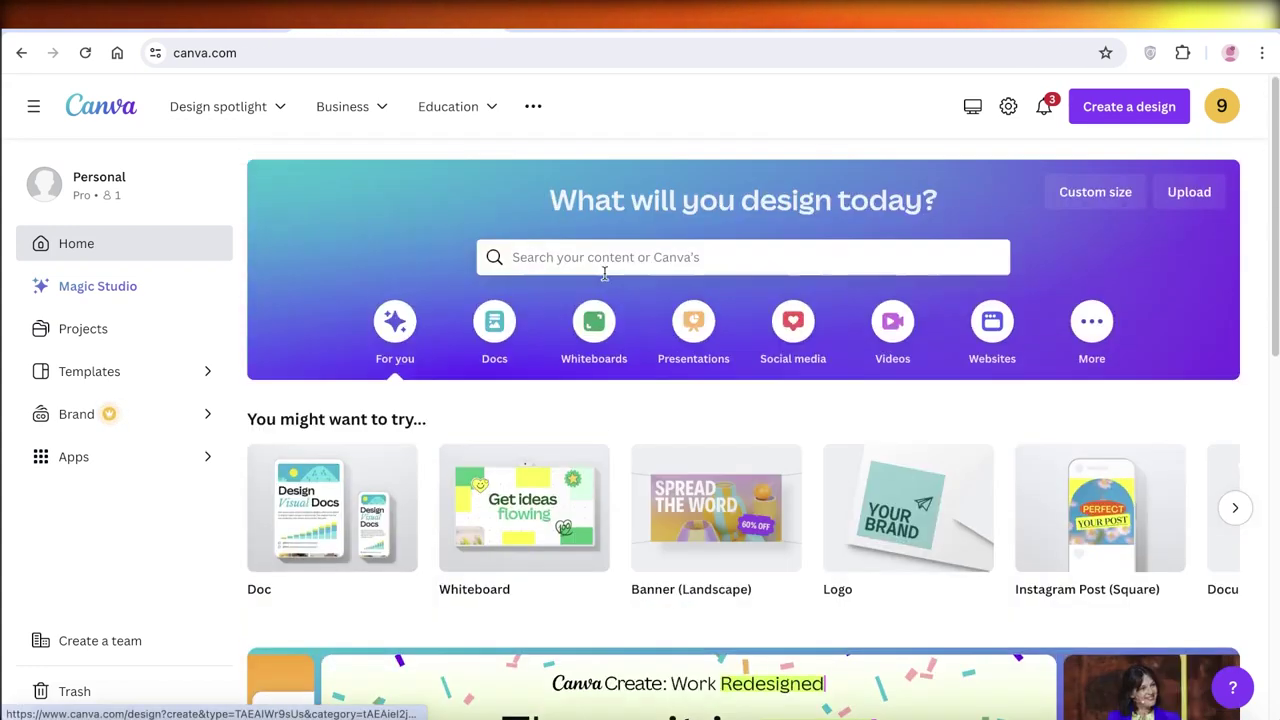
{"action": "scroll", "coordinate": [385, 303], "scroll_direction": "down", "scroll_amount": 8}
{"action": "scroll", "coordinate": [385, 303], "scroll_direction": "down", "scroll_amount": 2}
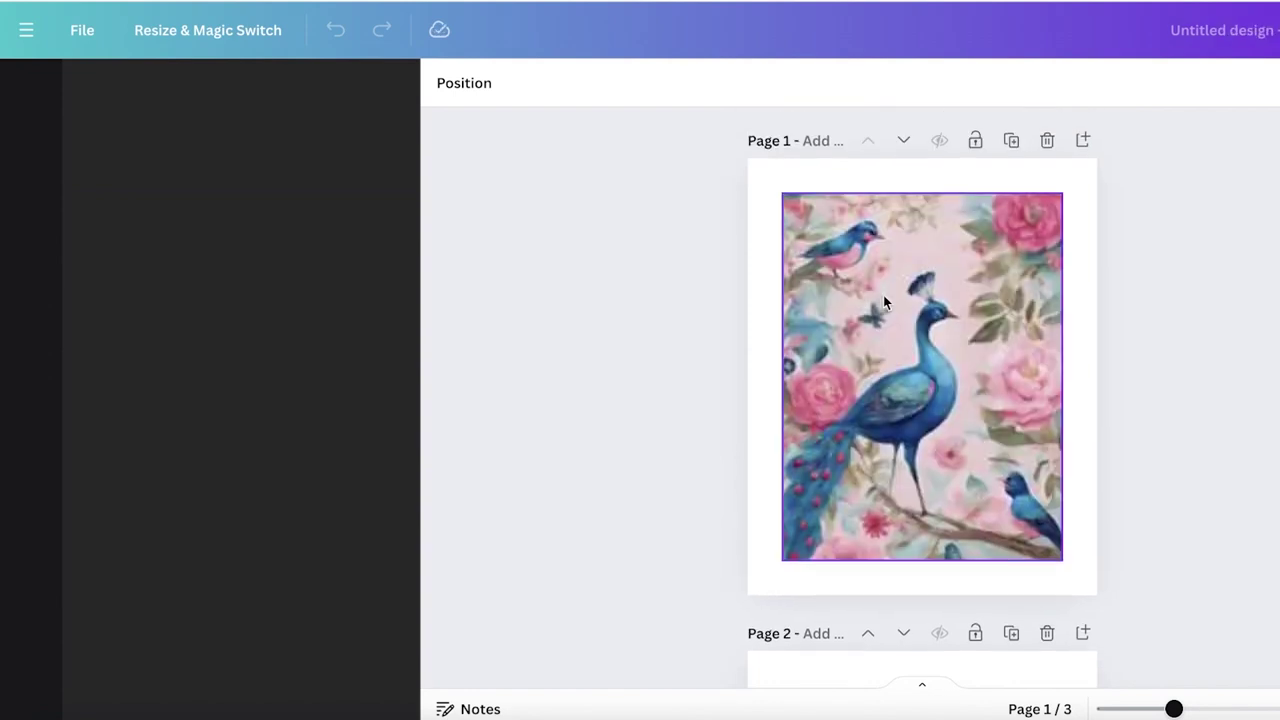
{"action": "scroll", "coordinate": [880, 305], "scroll_direction": "down", "scroll_amount": 5}
{"action": "scroll", "coordinate": [1123, 314], "scroll_direction": "down", "scroll_amount": 6}
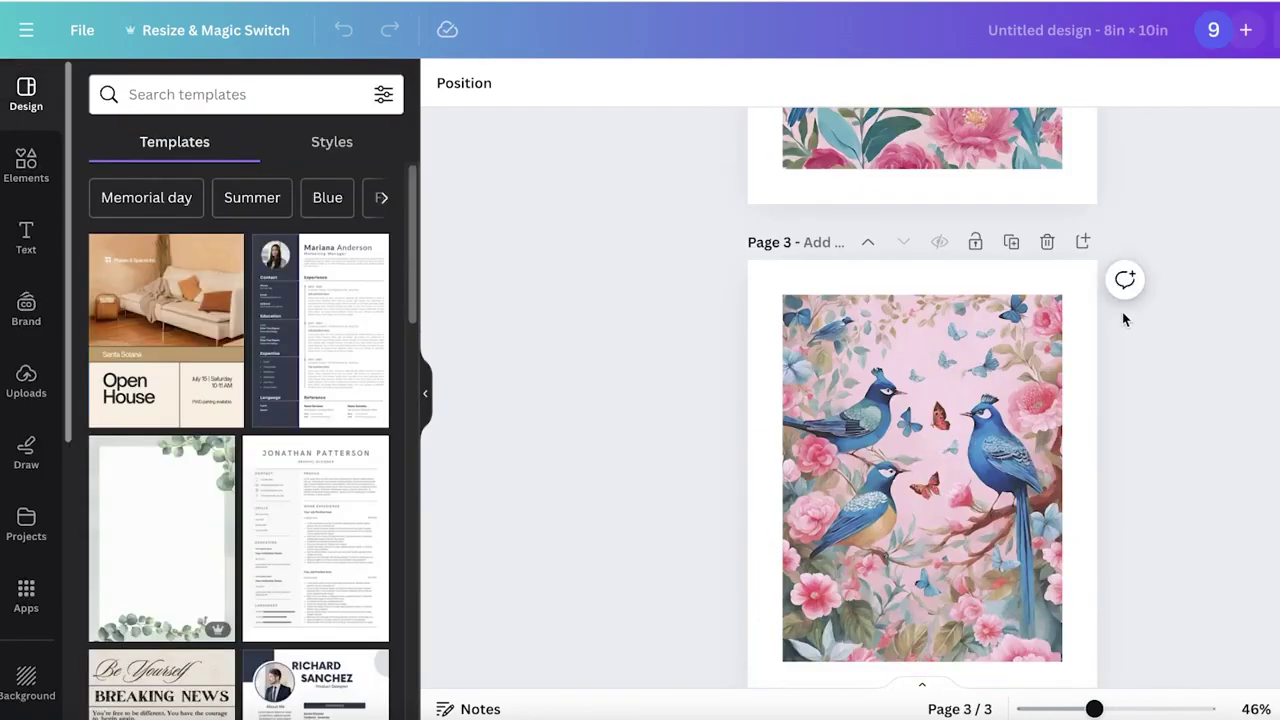
{"action": "scroll", "coordinate": [811, 406], "scroll_direction": "up", "scroll_amount": 7}
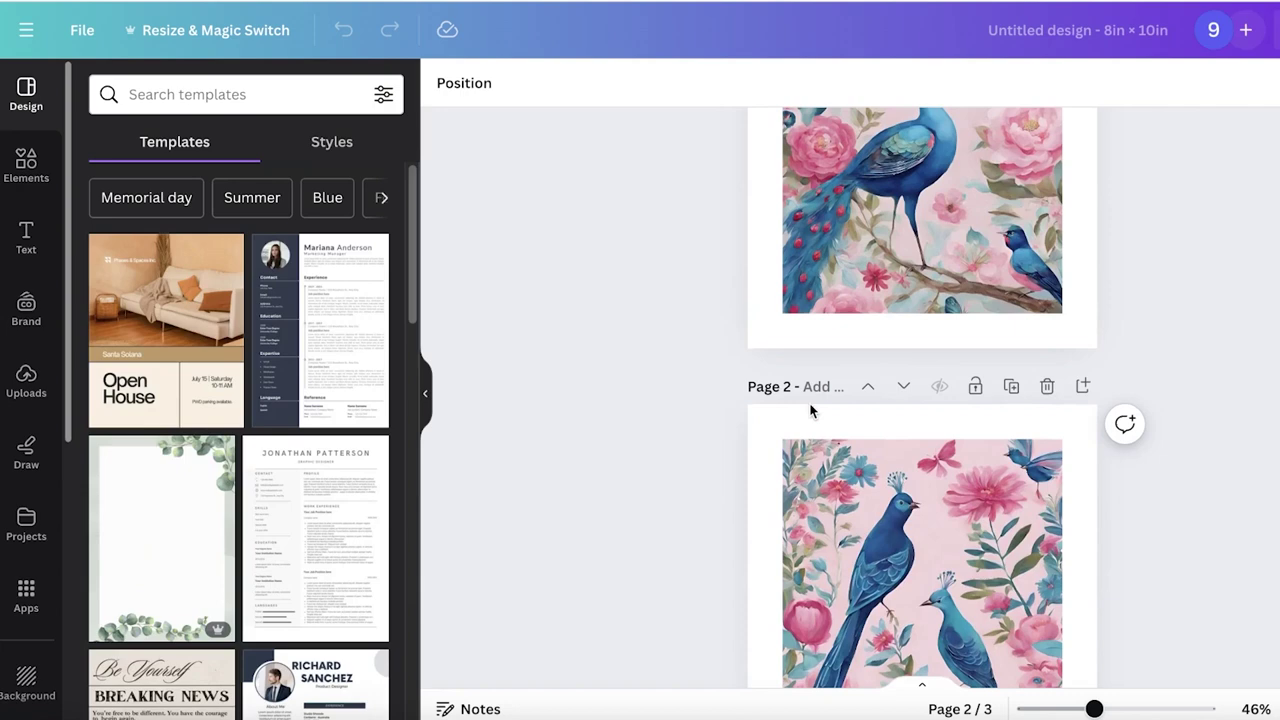
{"action": "scroll", "coordinate": [811, 410], "scroll_direction": "up", "scroll_amount": 3}
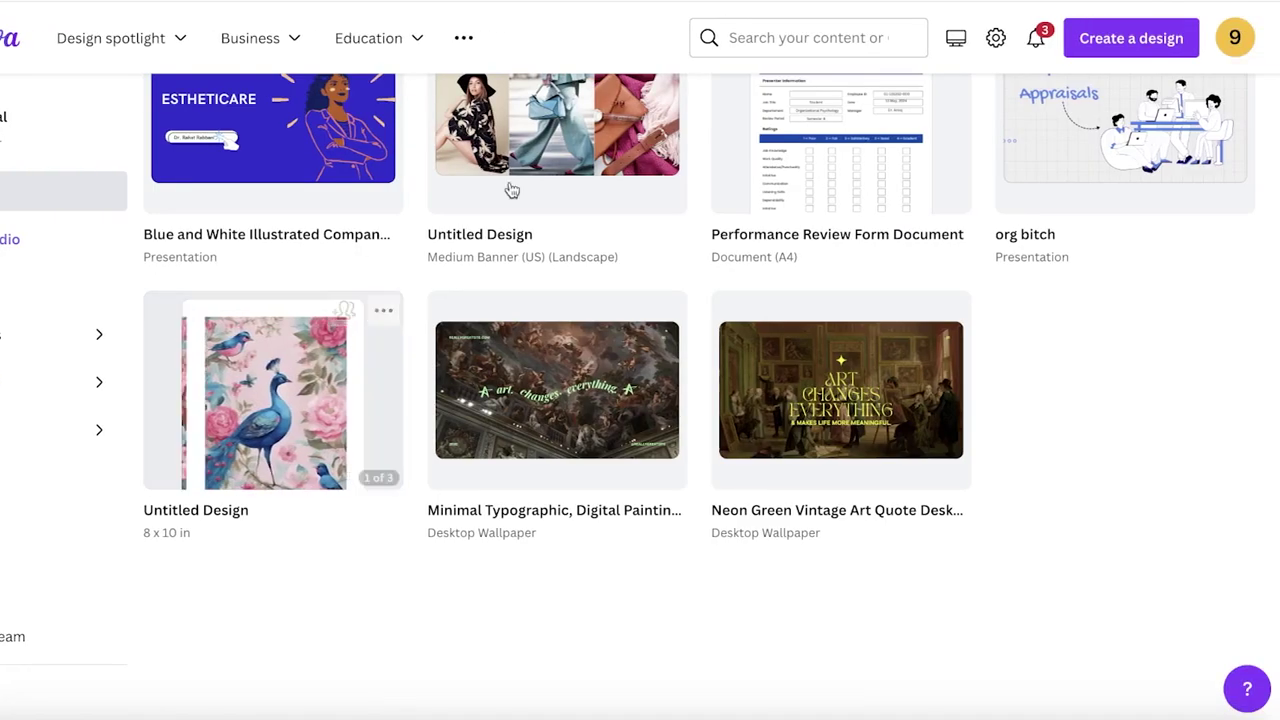
{"action": "scroll", "coordinate": [728, 290], "scroll_direction": "up", "scroll_amount": 6}
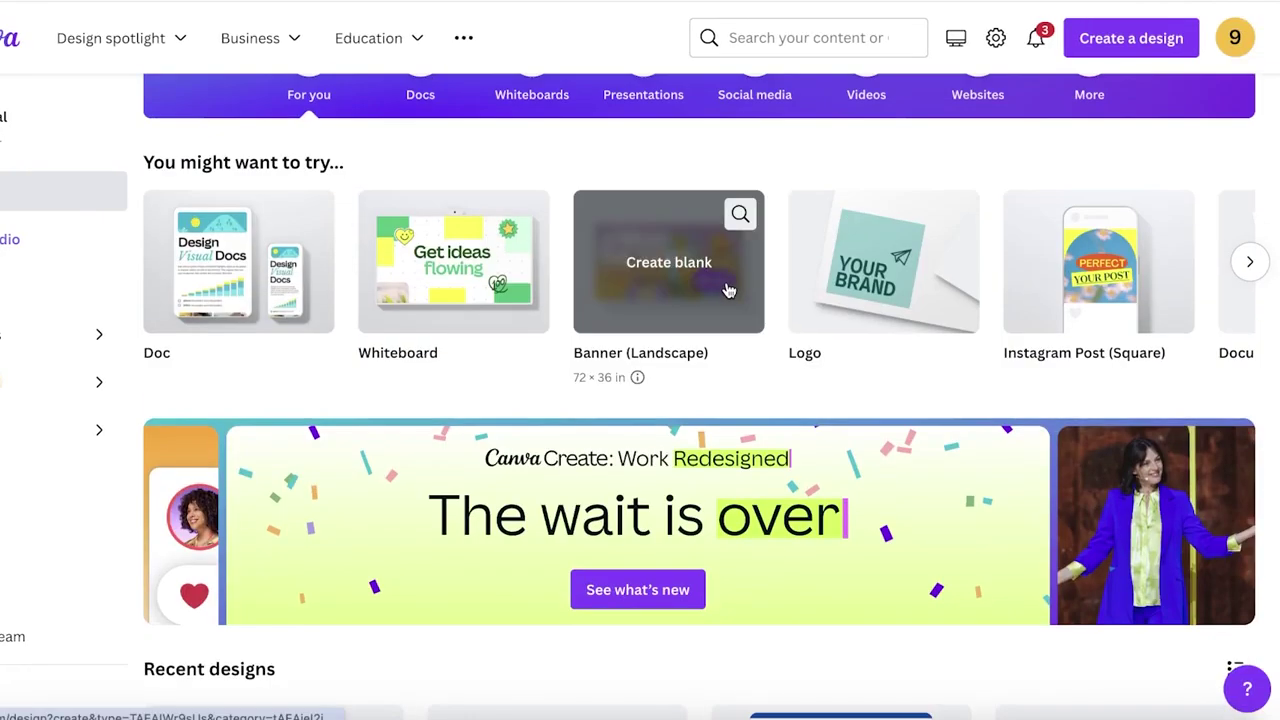
{"action": "scroll", "coordinate": [728, 290], "scroll_direction": "up", "scroll_amount": 3}
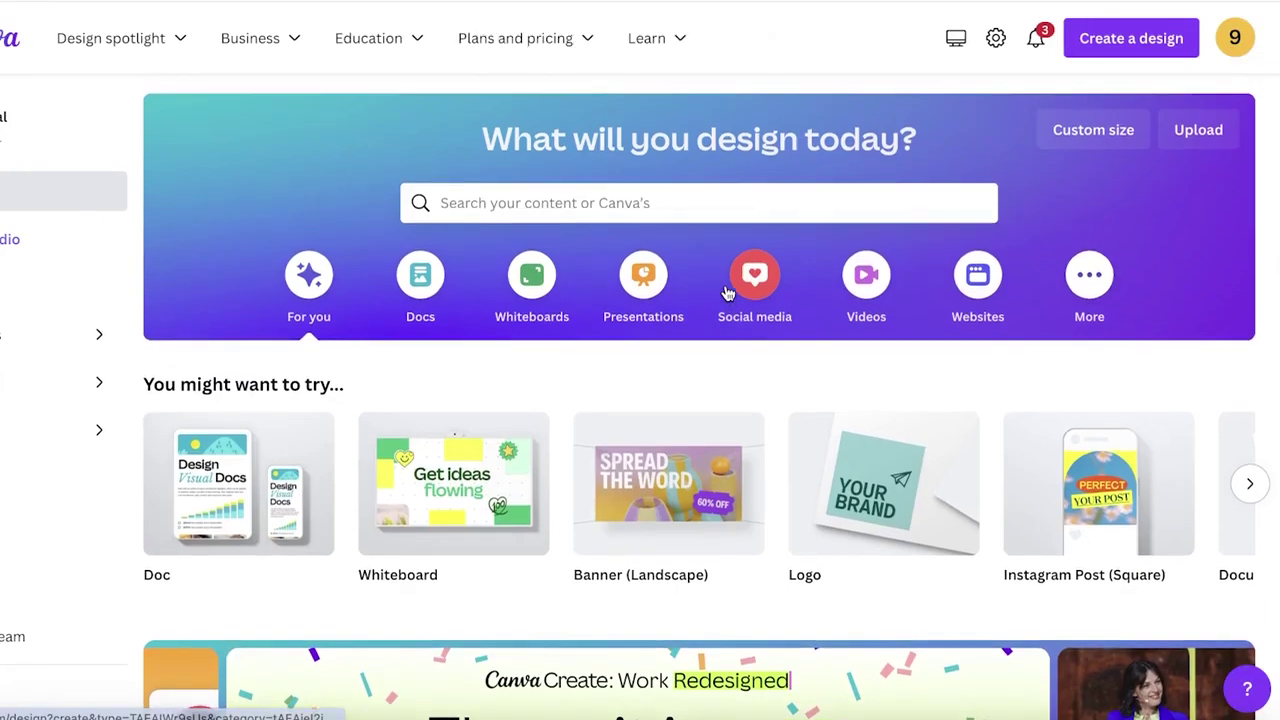
Step: Search Templates for 'poster', open the Poster suggestion and scroll through the results
{"action": "left_click", "coordinate": [888, 207]}
{"action": "left_click", "coordinate": [625, 274]}
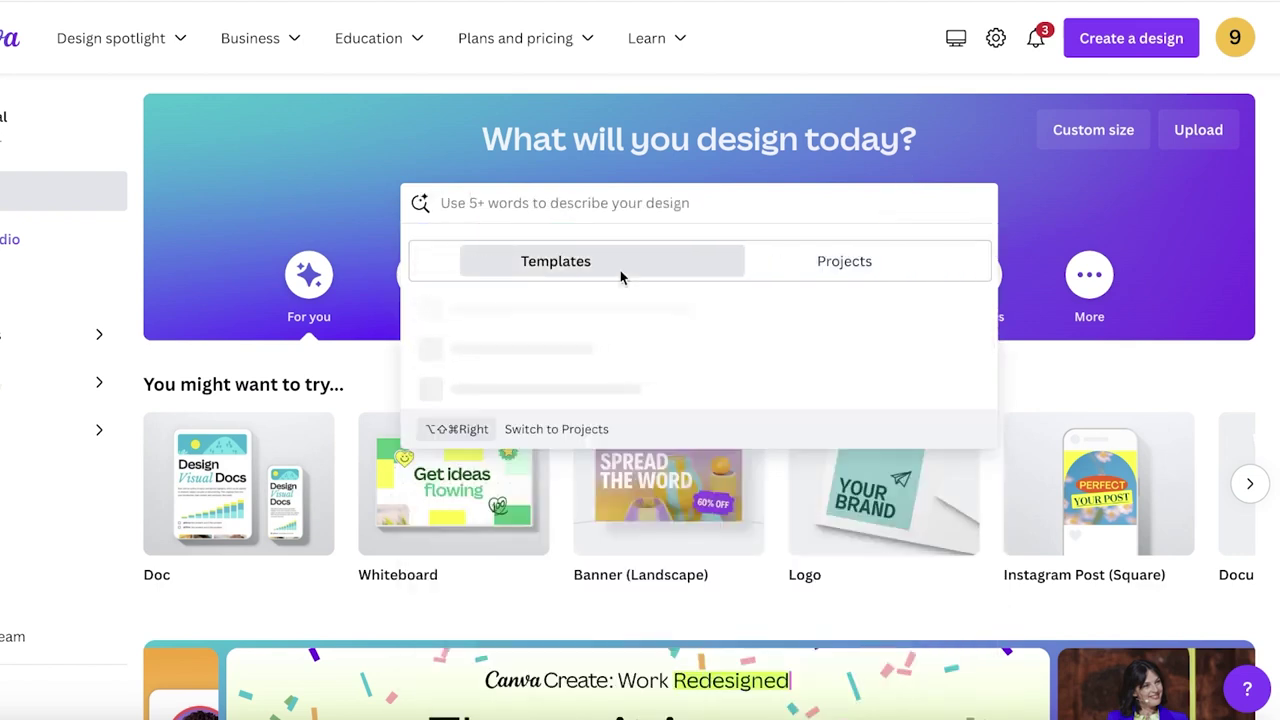
{"action": "left_click", "coordinate": [519, 202]}
{"action": "type", "text": "poster"}
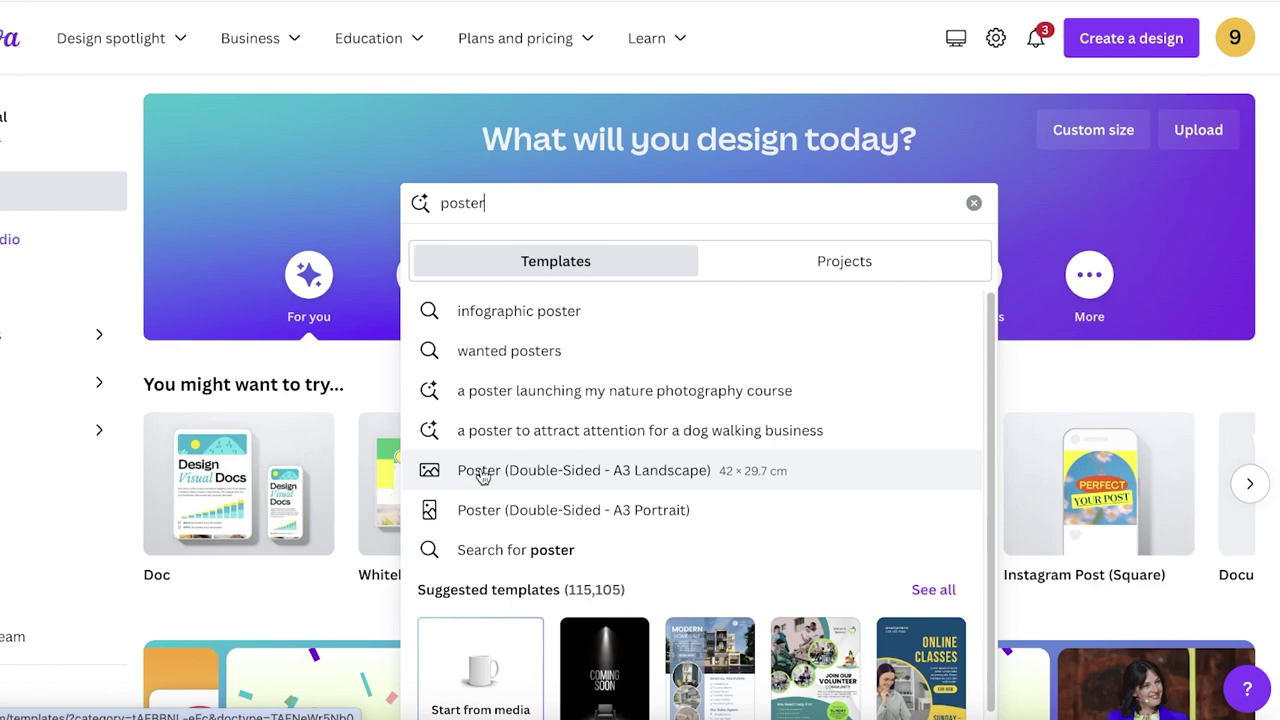
{"action": "left_click", "coordinate": [481, 477]}
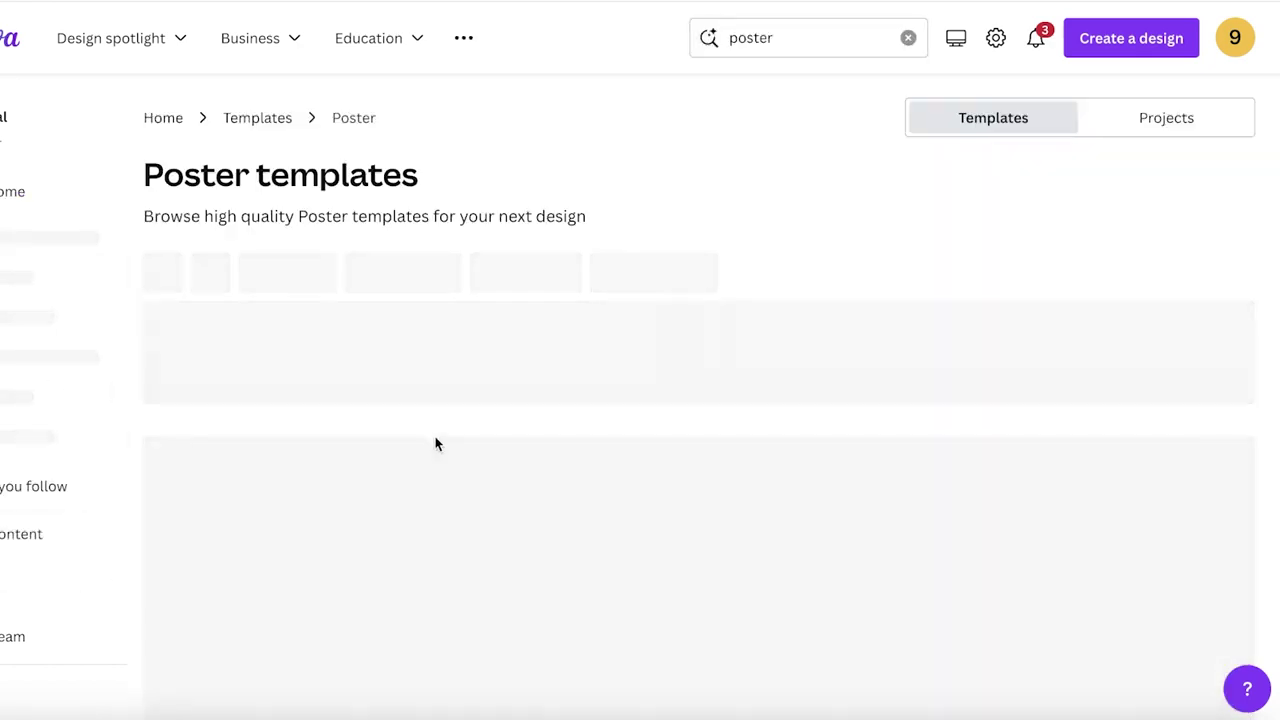
{"action": "scroll", "coordinate": [637, 228], "scroll_direction": "down", "scroll_amount": 1}
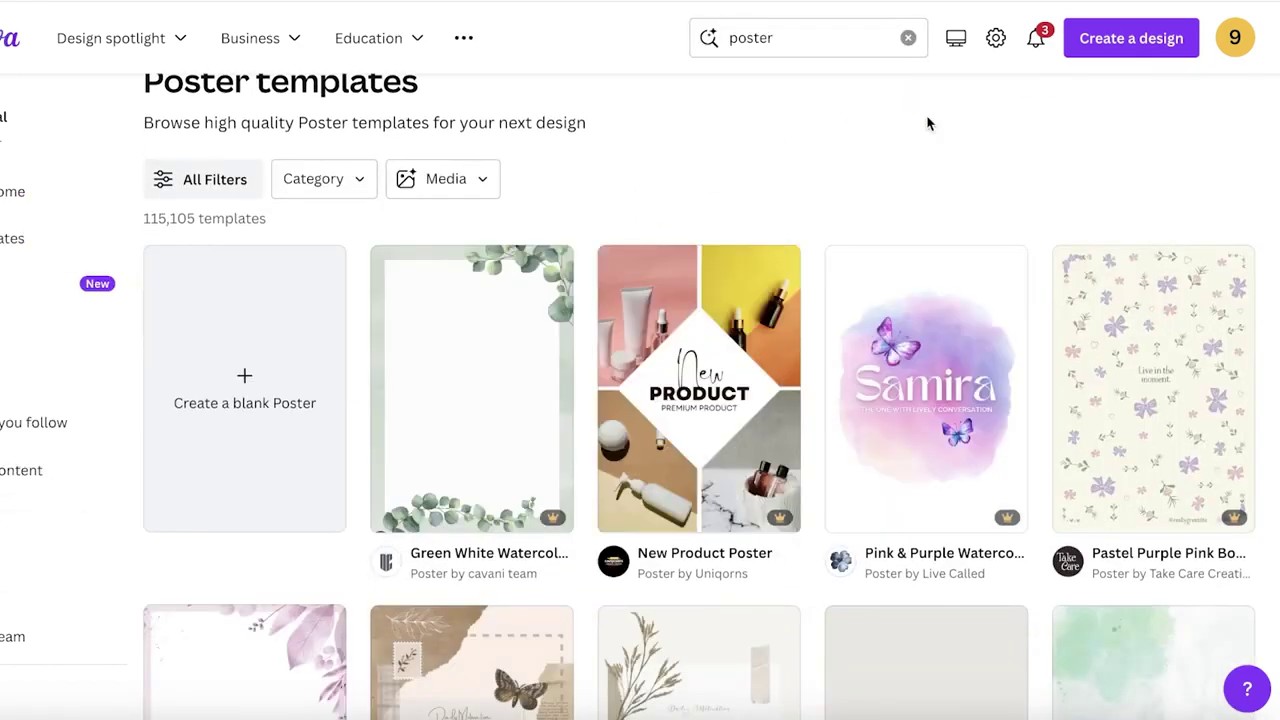
{"action": "scroll", "coordinate": [454, 304], "scroll_direction": "down", "scroll_amount": 1}
{"action": "scroll", "coordinate": [454, 304], "scroll_direction": "down", "scroll_amount": 14}
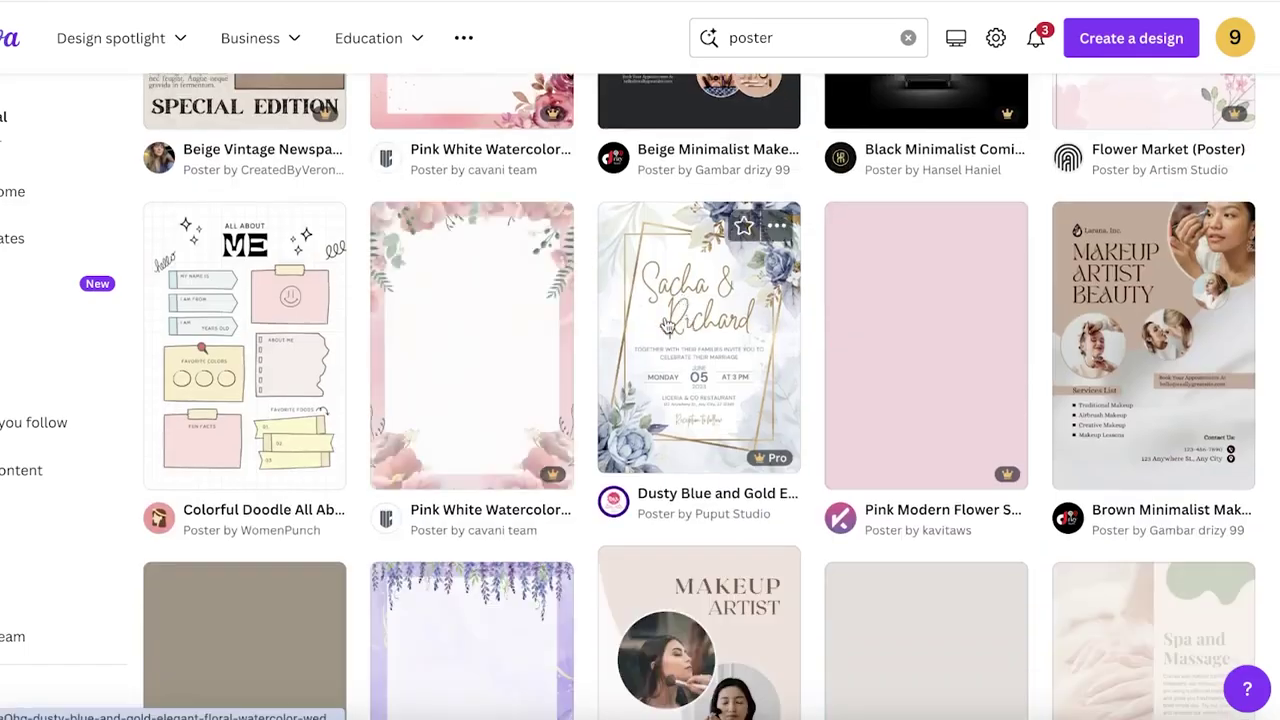
{"action": "scroll", "coordinate": [437, 313], "scroll_direction": "down", "scroll_amount": 8}
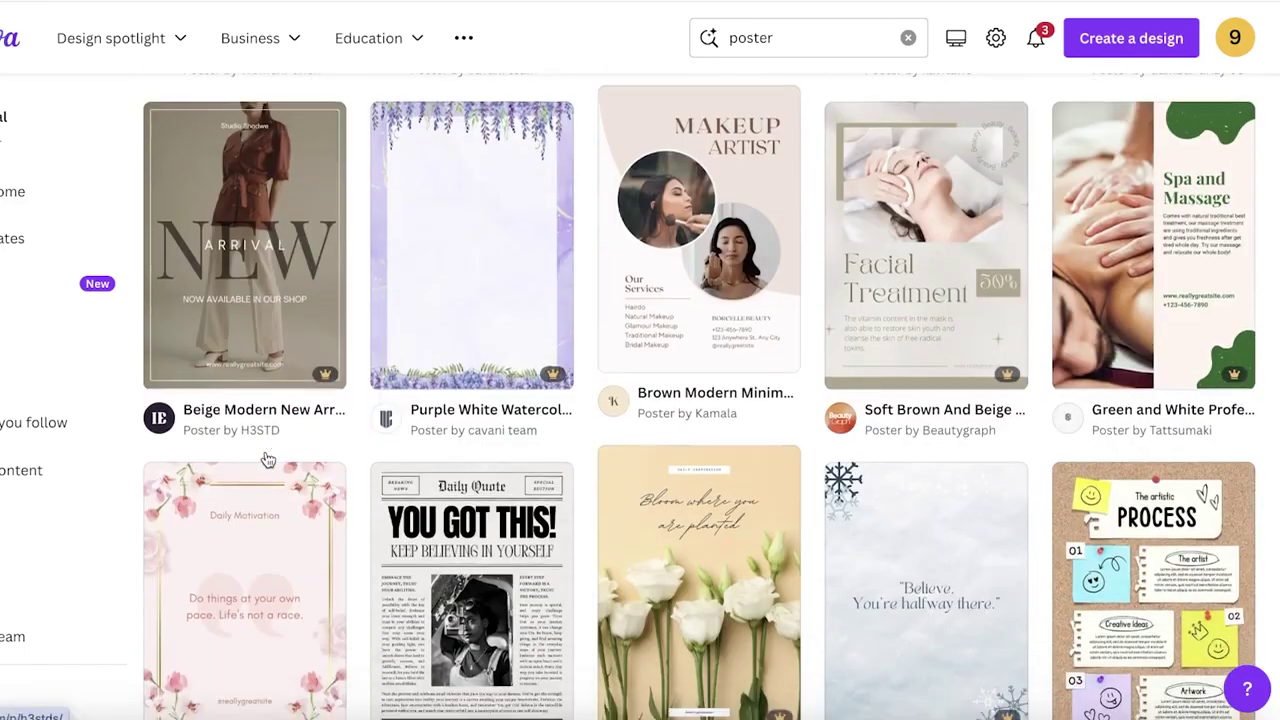
{"action": "scroll", "coordinate": [757, 329], "scroll_direction": "down", "scroll_amount": 6}
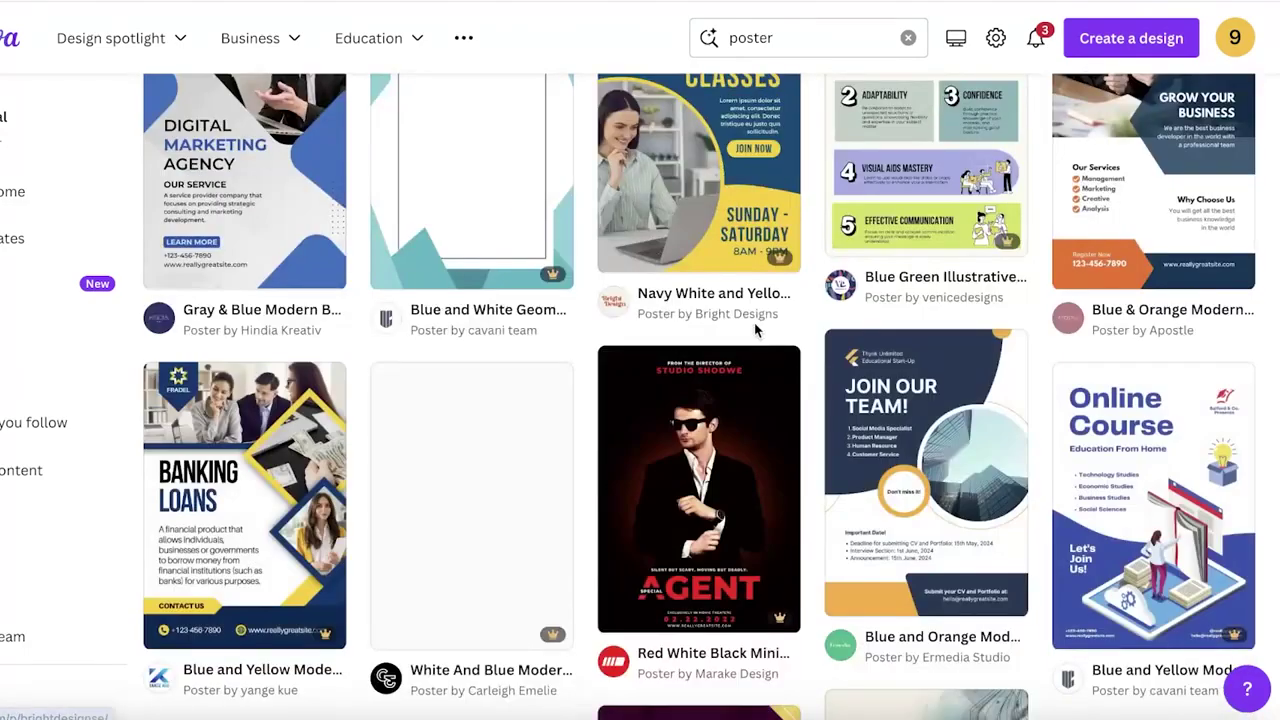
{"action": "scroll", "coordinate": [757, 332], "scroll_direction": "down", "scroll_amount": 2}
{"action": "scroll", "coordinate": [757, 332], "scroll_direction": "down", "scroll_amount": 2}
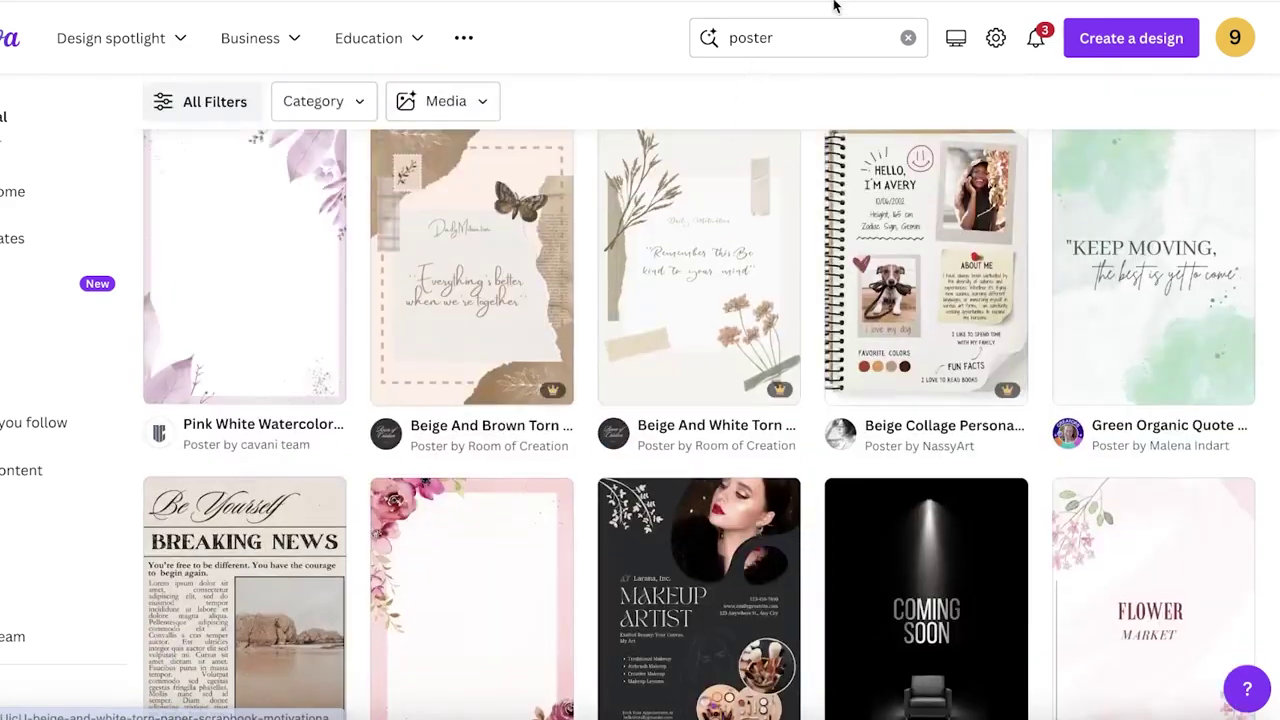
Step: Open the Research Posters templates and scroll through them
{"action": "left_click", "coordinate": [831, 25]}
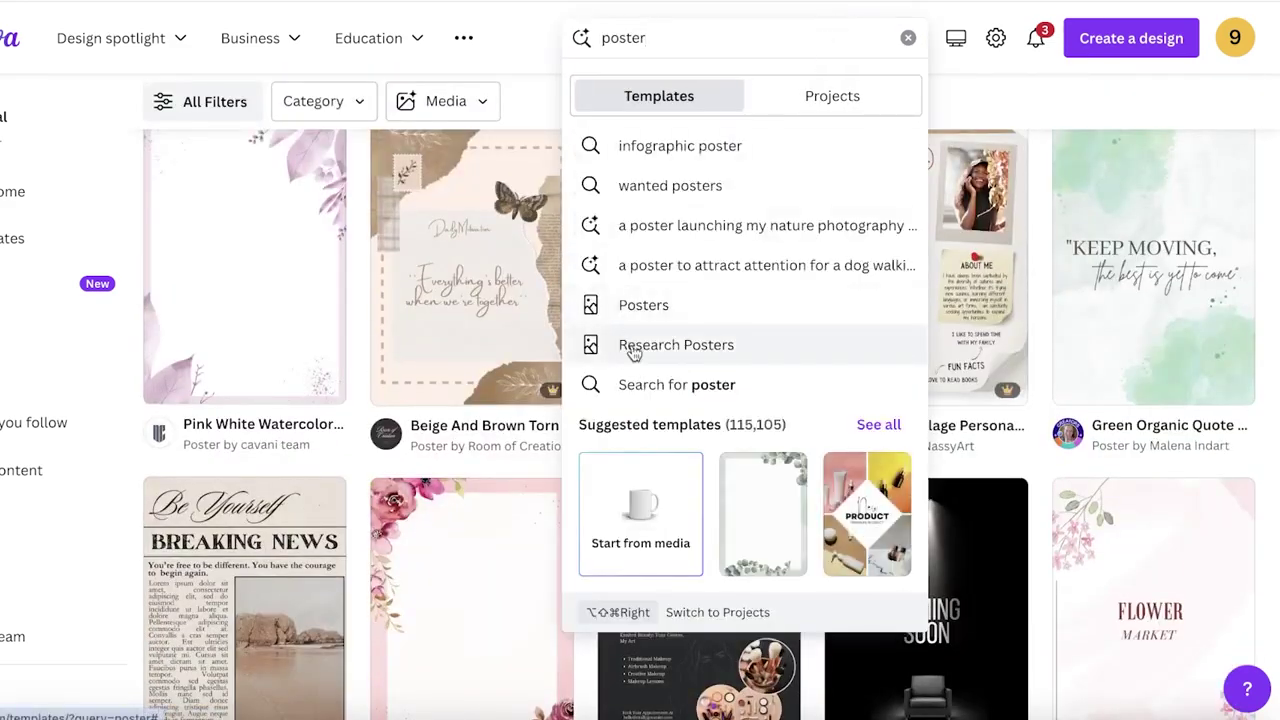
{"action": "left_click", "coordinate": [632, 347]}
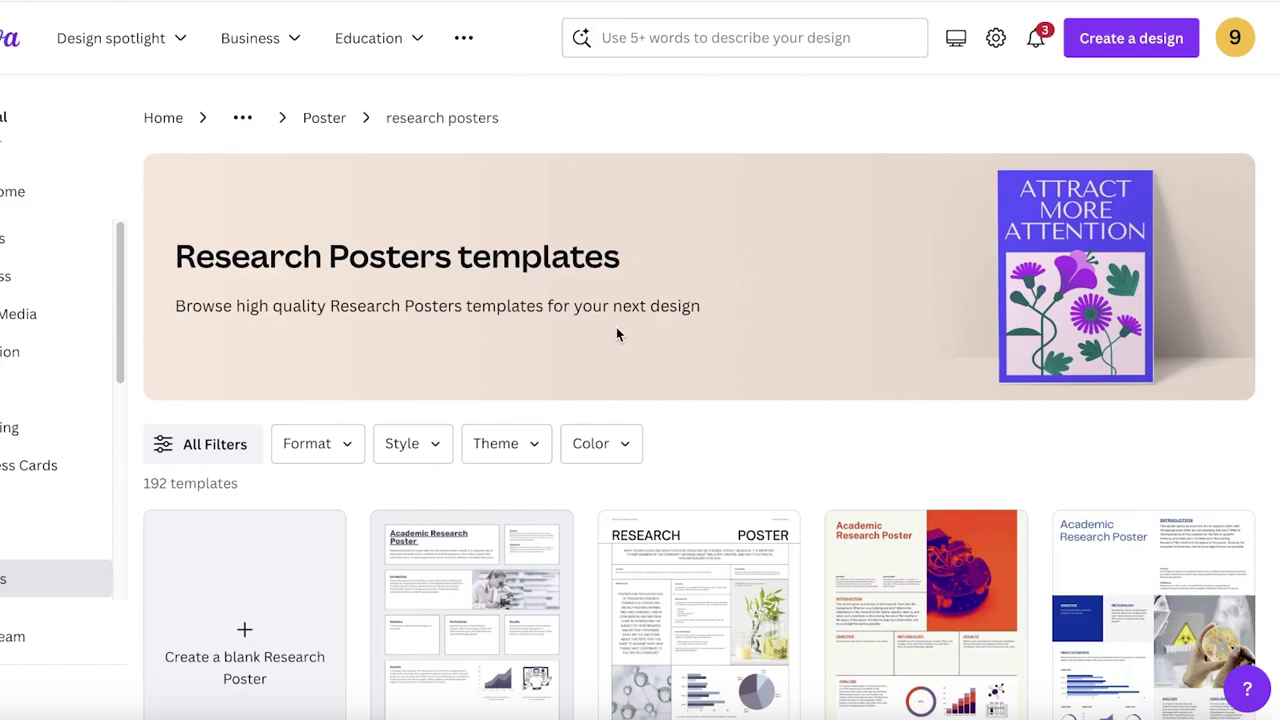
{"action": "scroll", "coordinate": [616, 327], "scroll_direction": "down", "scroll_amount": 8}
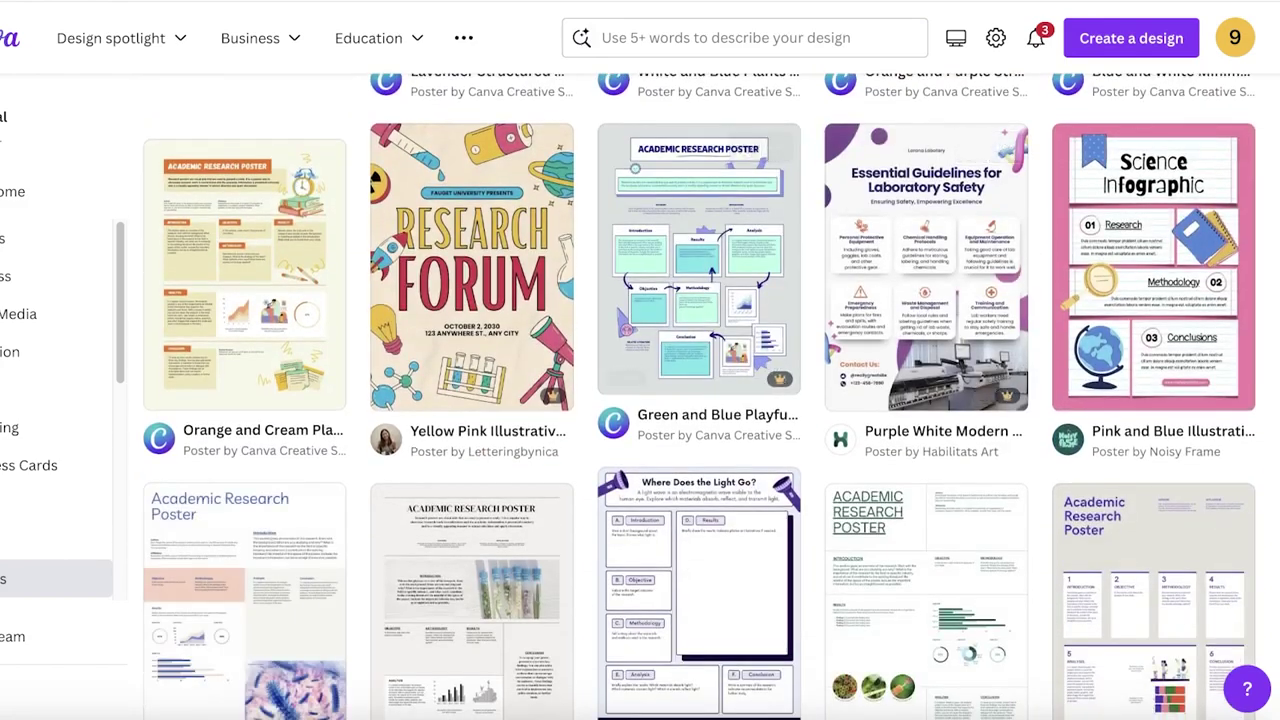
{"action": "scroll", "coordinate": [616, 327], "scroll_direction": "down", "scroll_amount": 4}
Step: Search 'post', view the infographic poster templates, then retype 'poster' in the search box
{"action": "left_click", "coordinate": [751, 37]}
{"action": "type", "text": "p"}
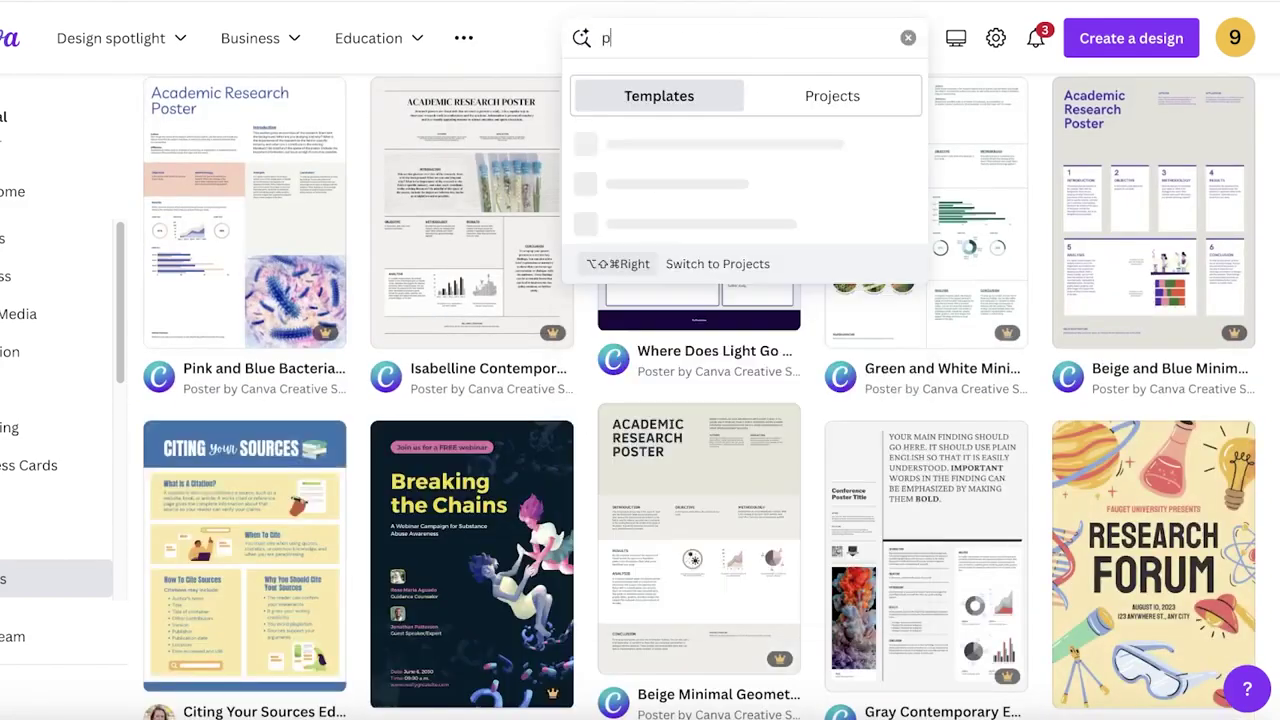
{"action": "type", "text": "oster"}
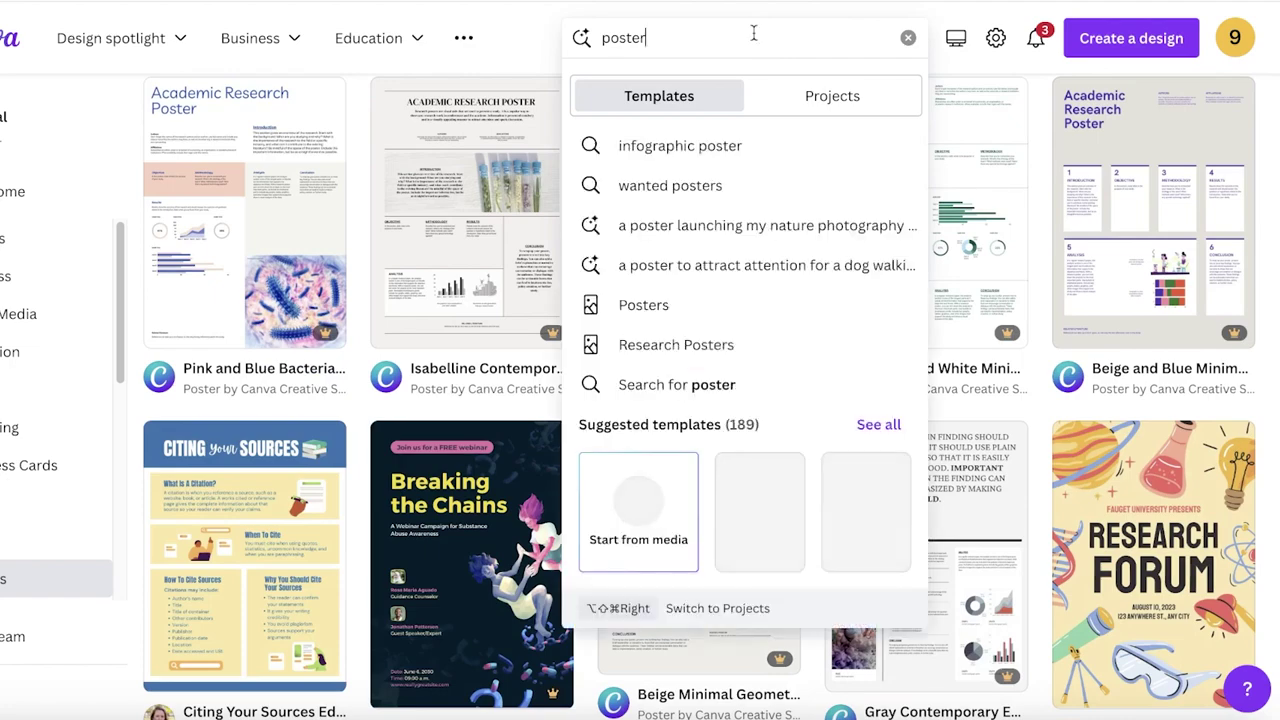
{"action": "left_click", "coordinate": [727, 148]}
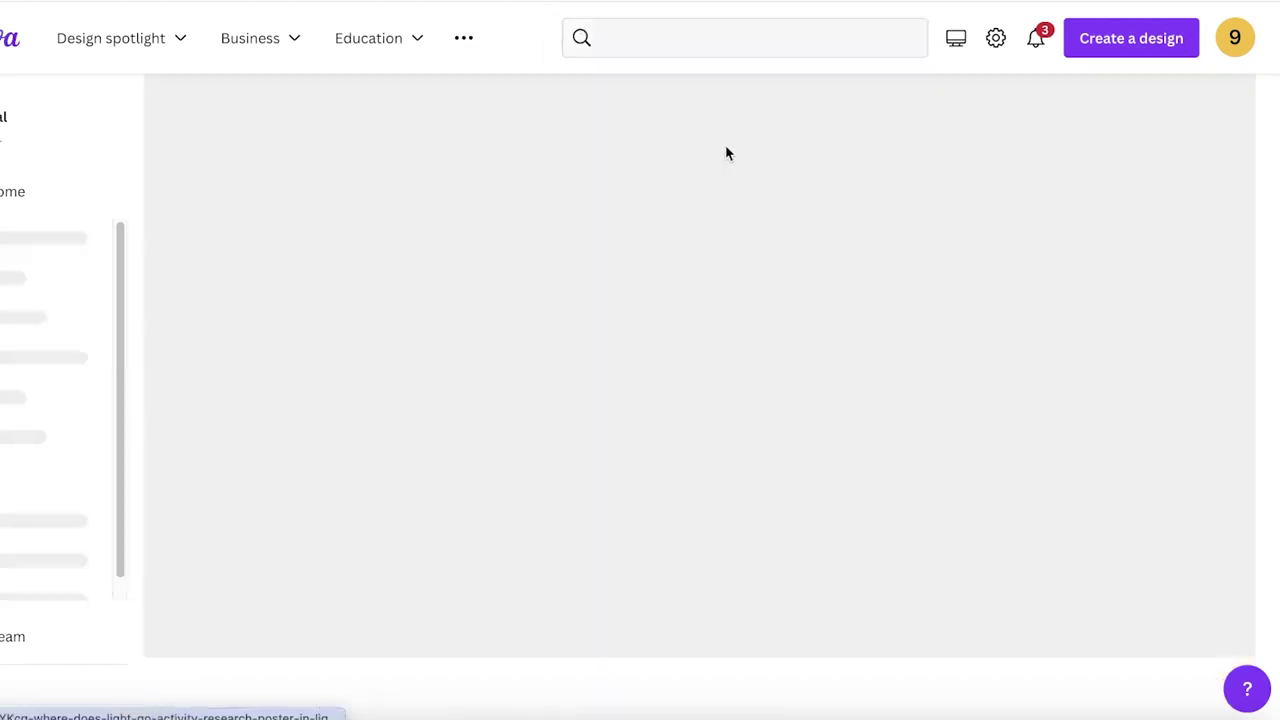
{"action": "scroll", "coordinate": [606, 231], "scroll_direction": "down", "scroll_amount": 6}
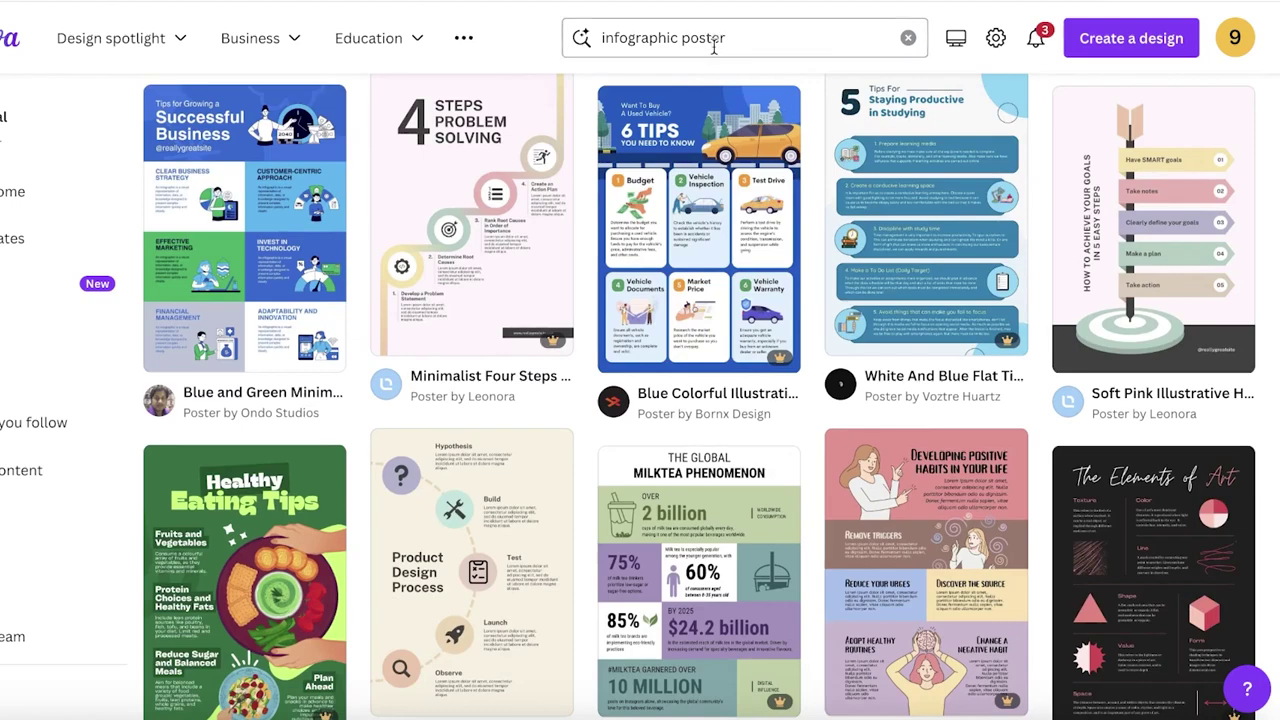
{"action": "scroll", "coordinate": [740, 115], "scroll_direction": "up", "scroll_amount": 6}
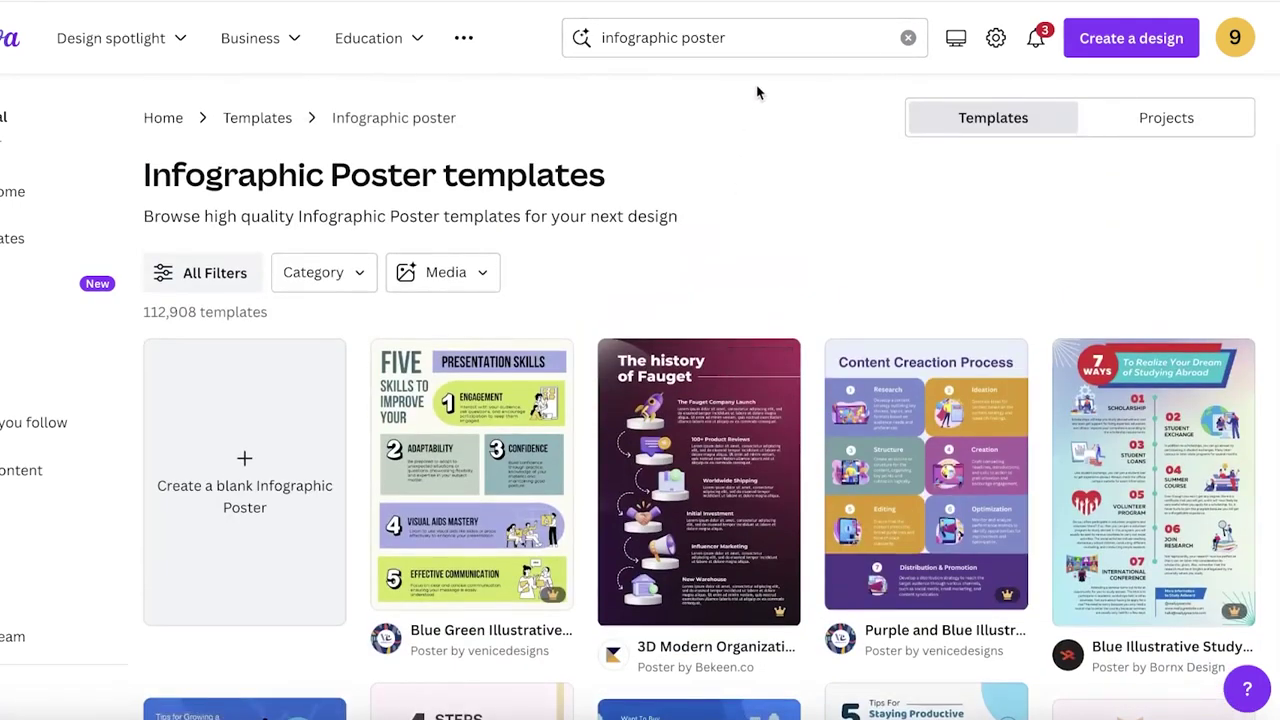
{"action": "left_click", "coordinate": [909, 37]}
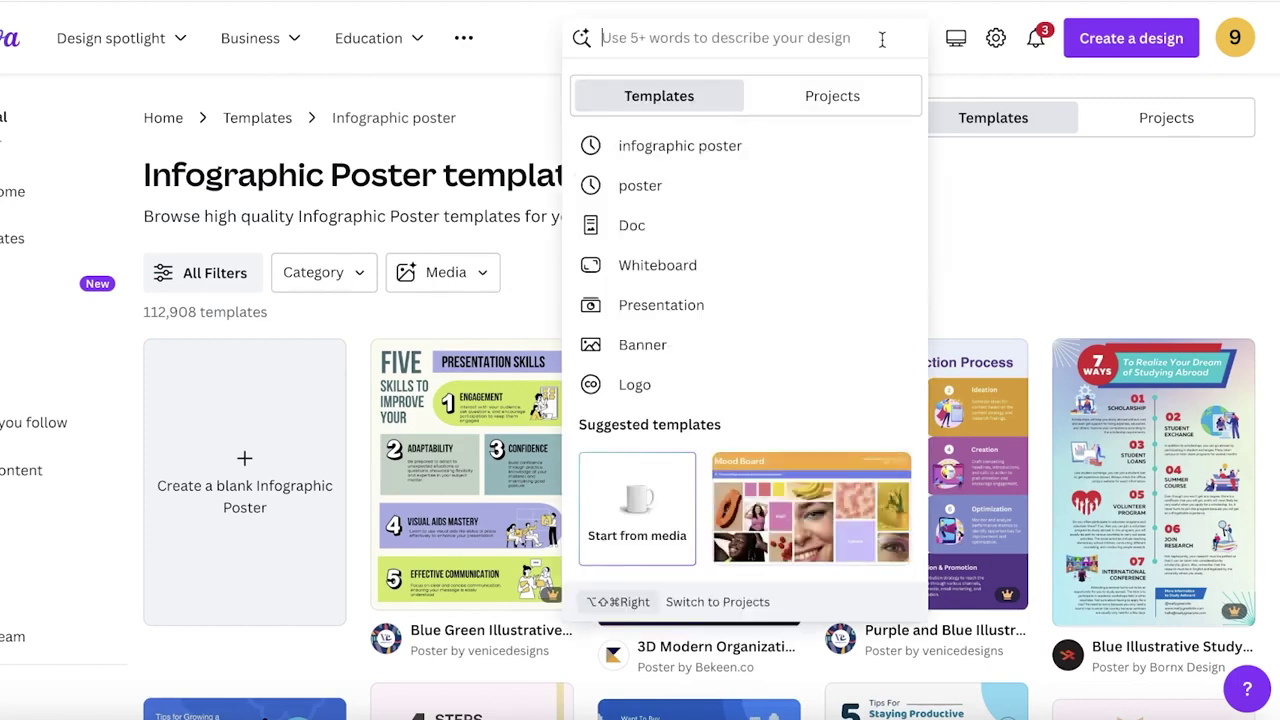
{"action": "type", "text": "poster"}
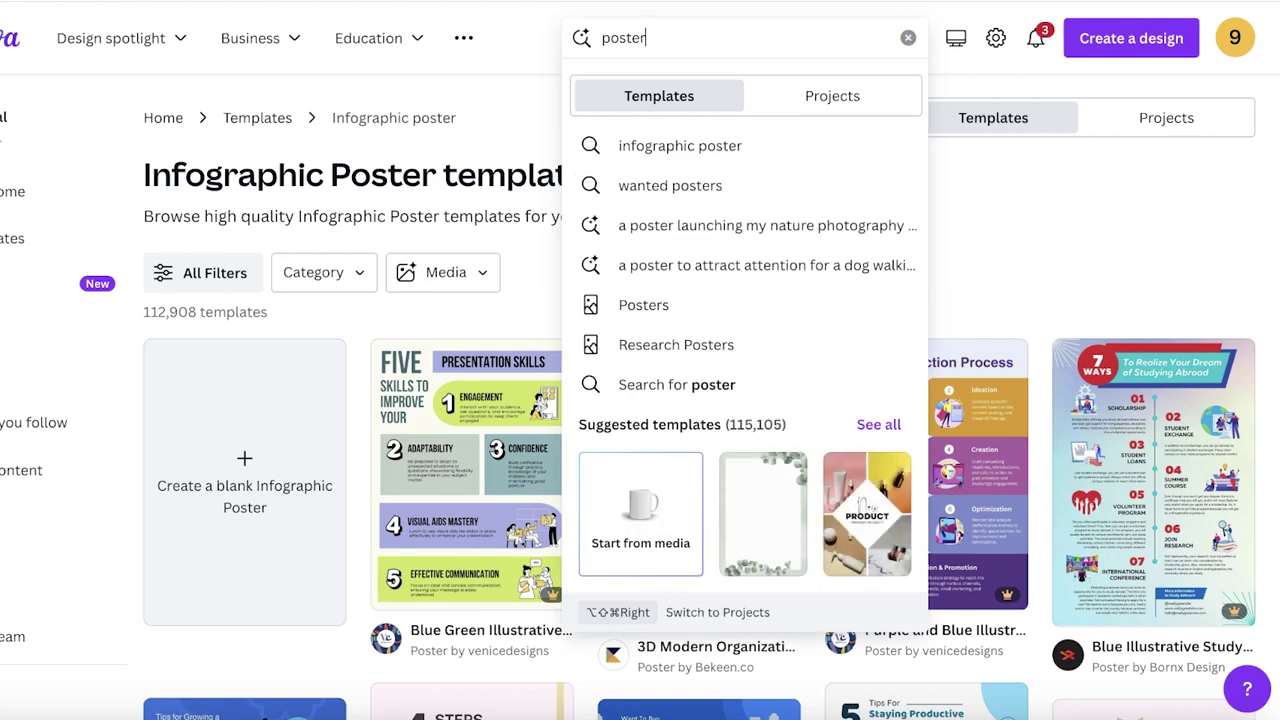
Step: Open the Posters template category and scroll through the poster designs
{"action": "left_click", "coordinate": [729, 305]}
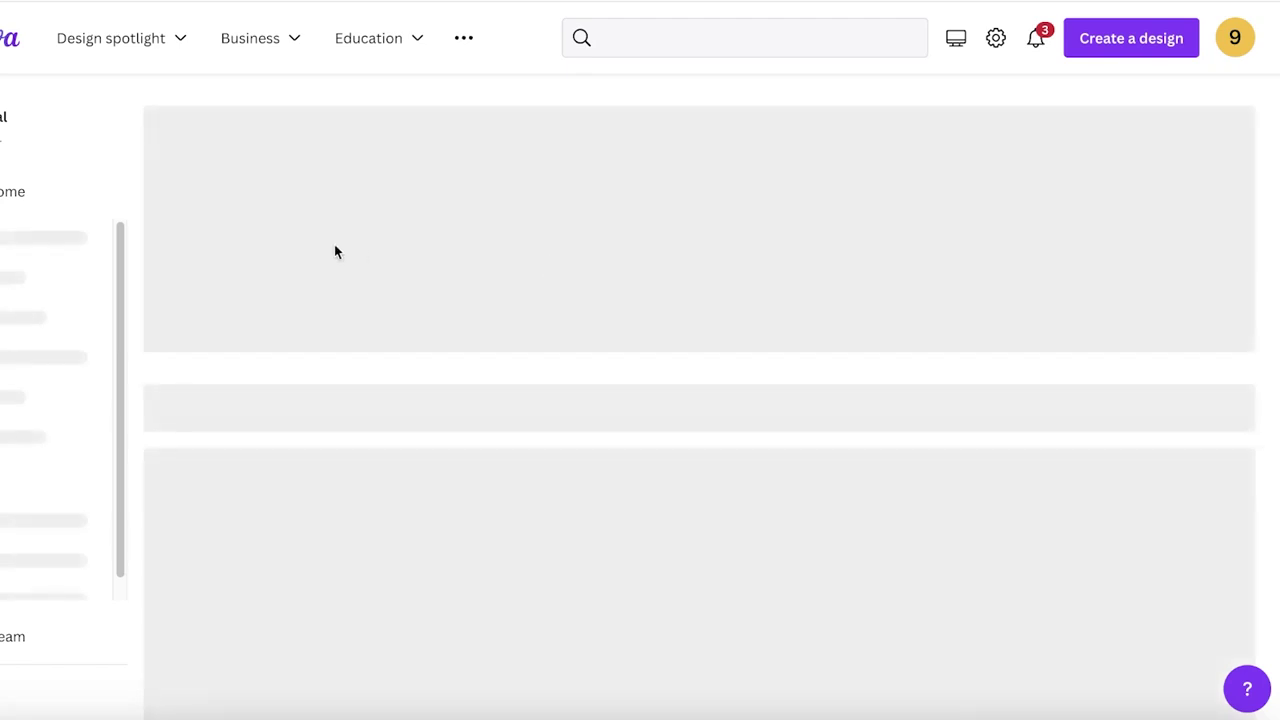
{"action": "scroll", "coordinate": [333, 252], "scroll_direction": "down", "scroll_amount": 15}
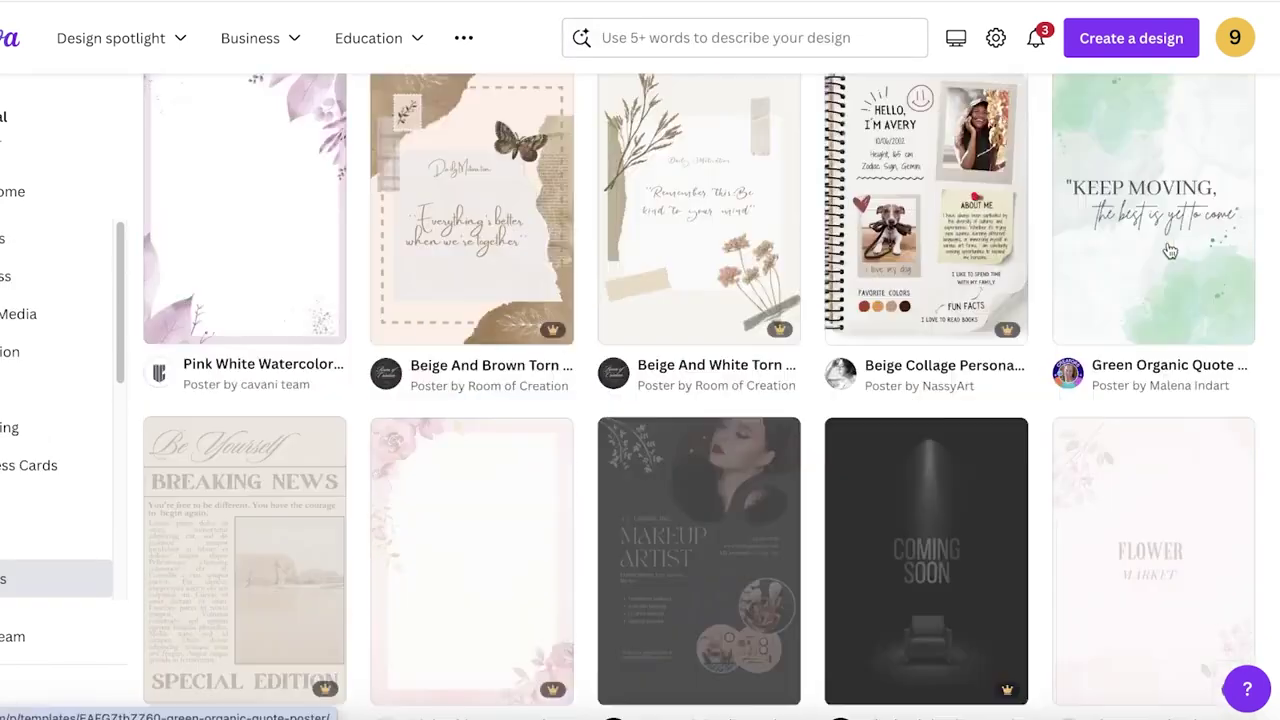
{"action": "scroll", "coordinate": [940, 355], "scroll_direction": "down", "scroll_amount": 10}
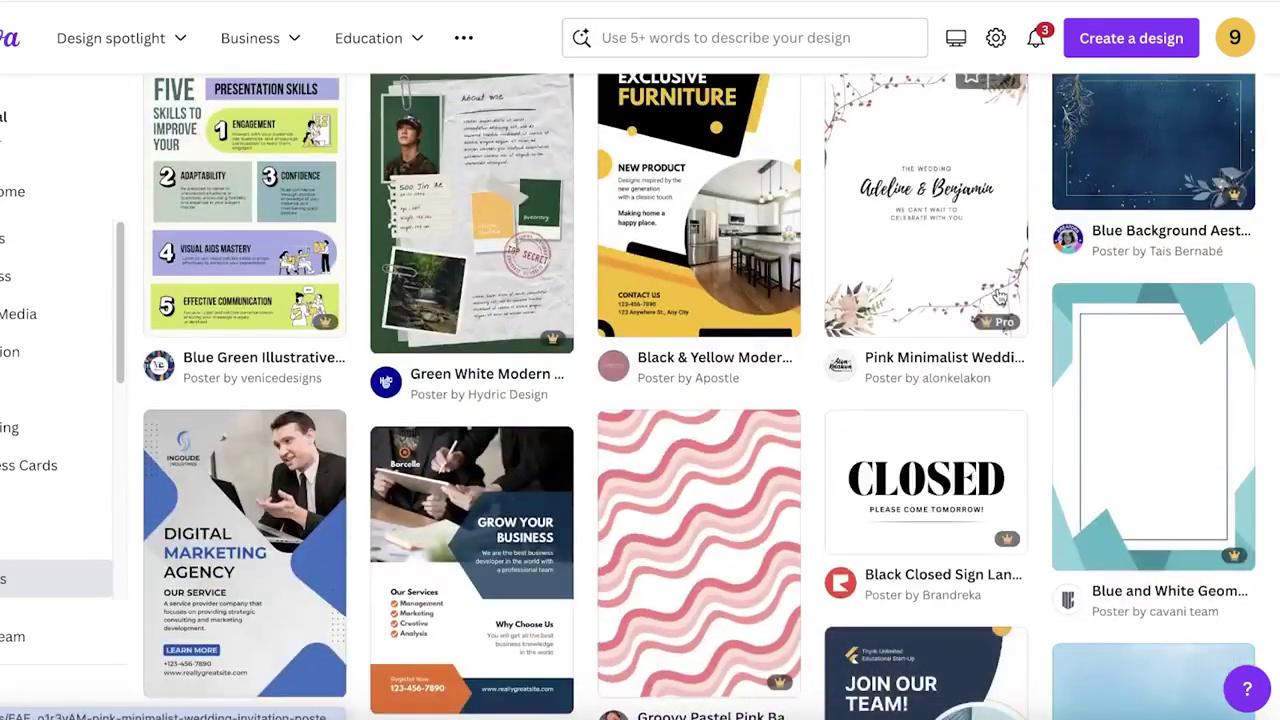
{"action": "scroll", "coordinate": [623, 400], "scroll_direction": "down", "scroll_amount": 5}
{"action": "scroll", "coordinate": [450, 395], "scroll_direction": "up", "scroll_amount": 20}
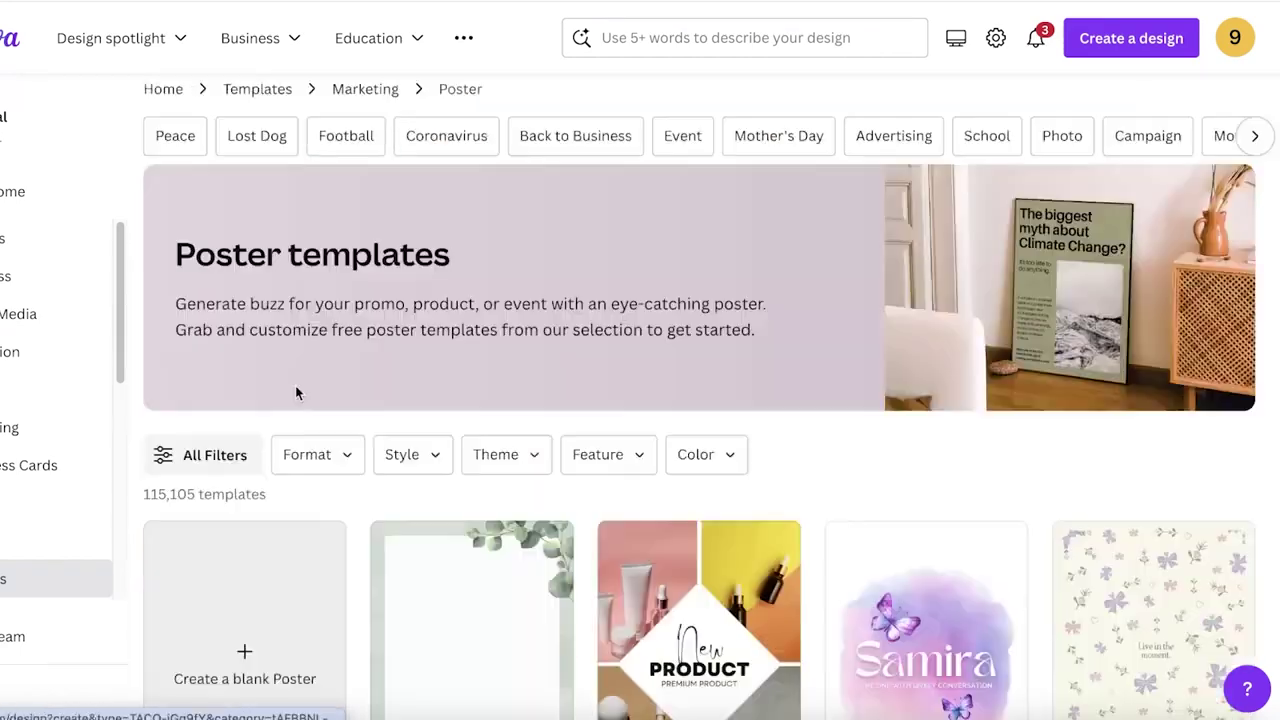
{"action": "scroll", "coordinate": [270, 410], "scroll_direction": "down", "scroll_amount": 2}
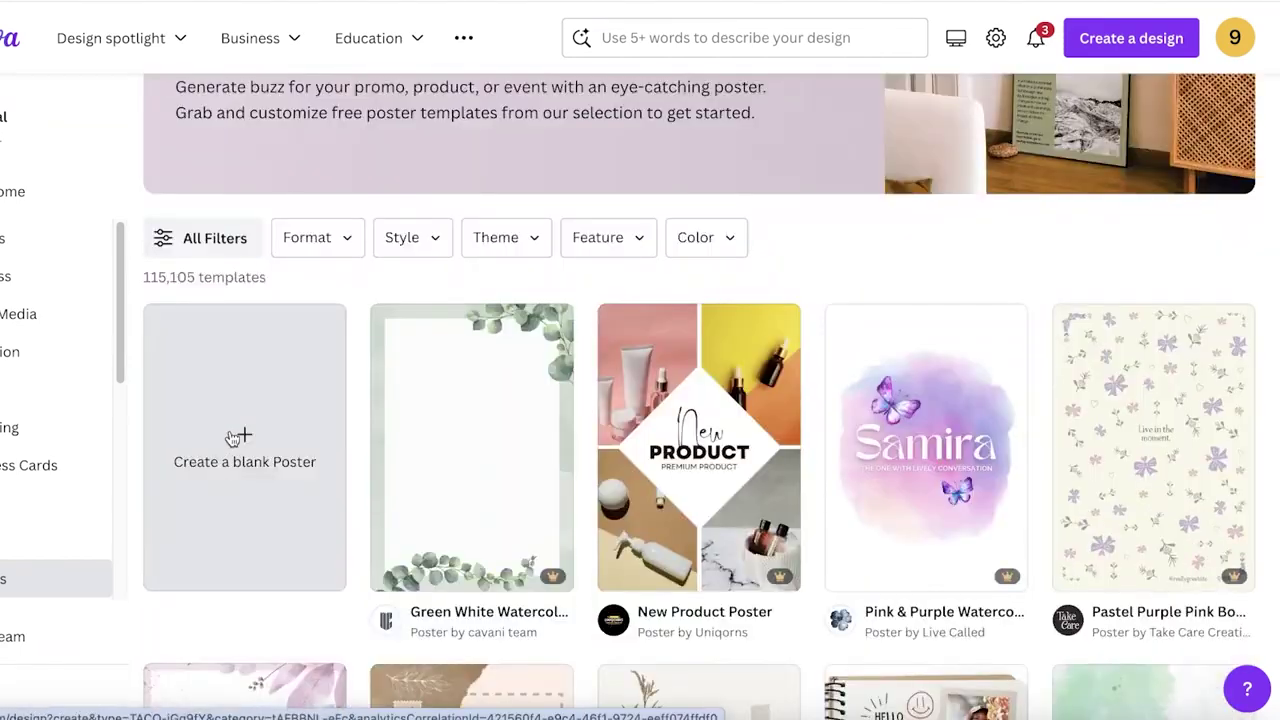
{"action": "scroll", "coordinate": [1150, 450], "scroll_direction": "down", "scroll_amount": 5}
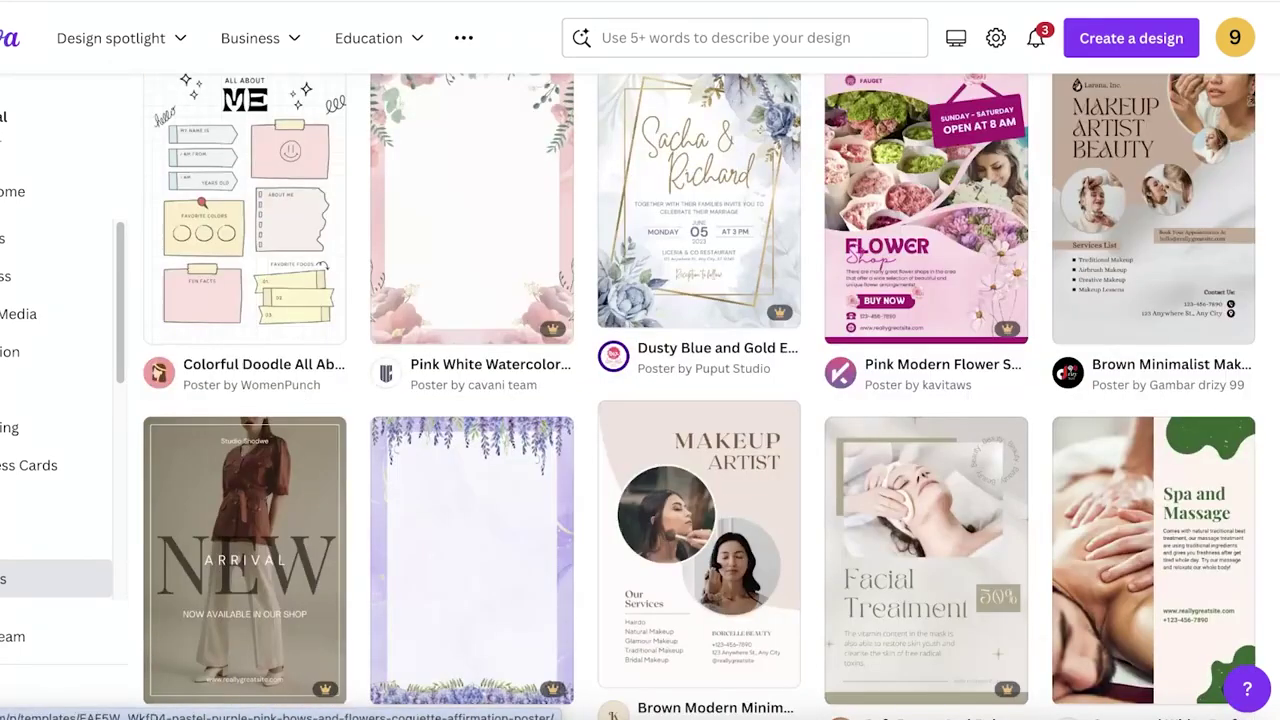
{"action": "scroll", "coordinate": [934, 196], "scroll_direction": "up", "scroll_amount": 1}
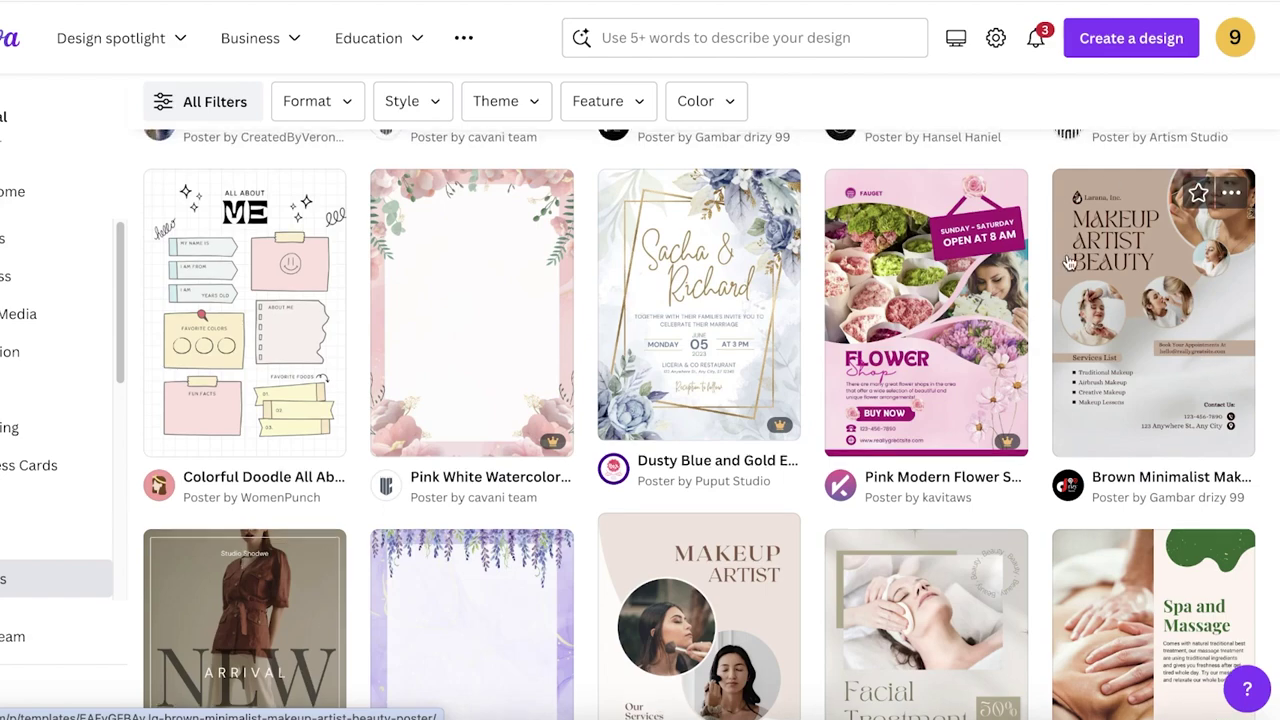
{"action": "scroll", "coordinate": [226, 498], "scroll_direction": "up", "scroll_amount": 10}
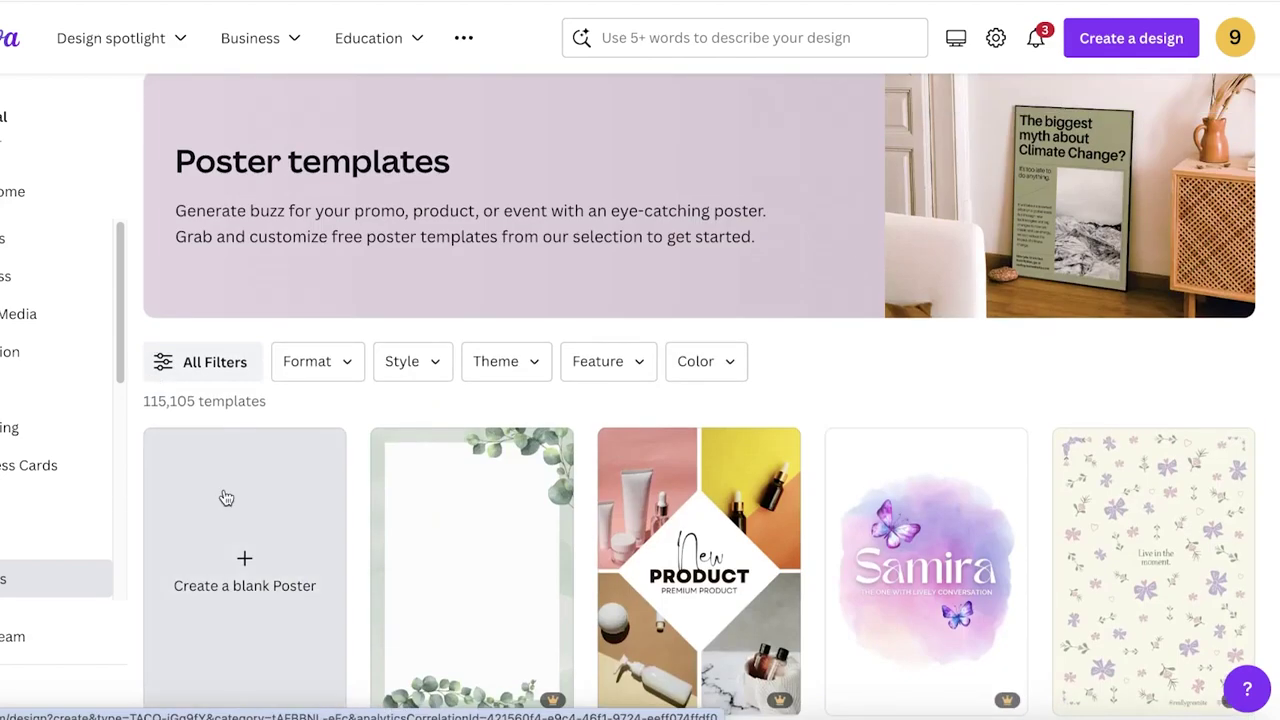
{"action": "scroll", "coordinate": [226, 498], "scroll_direction": "down", "scroll_amount": 10}
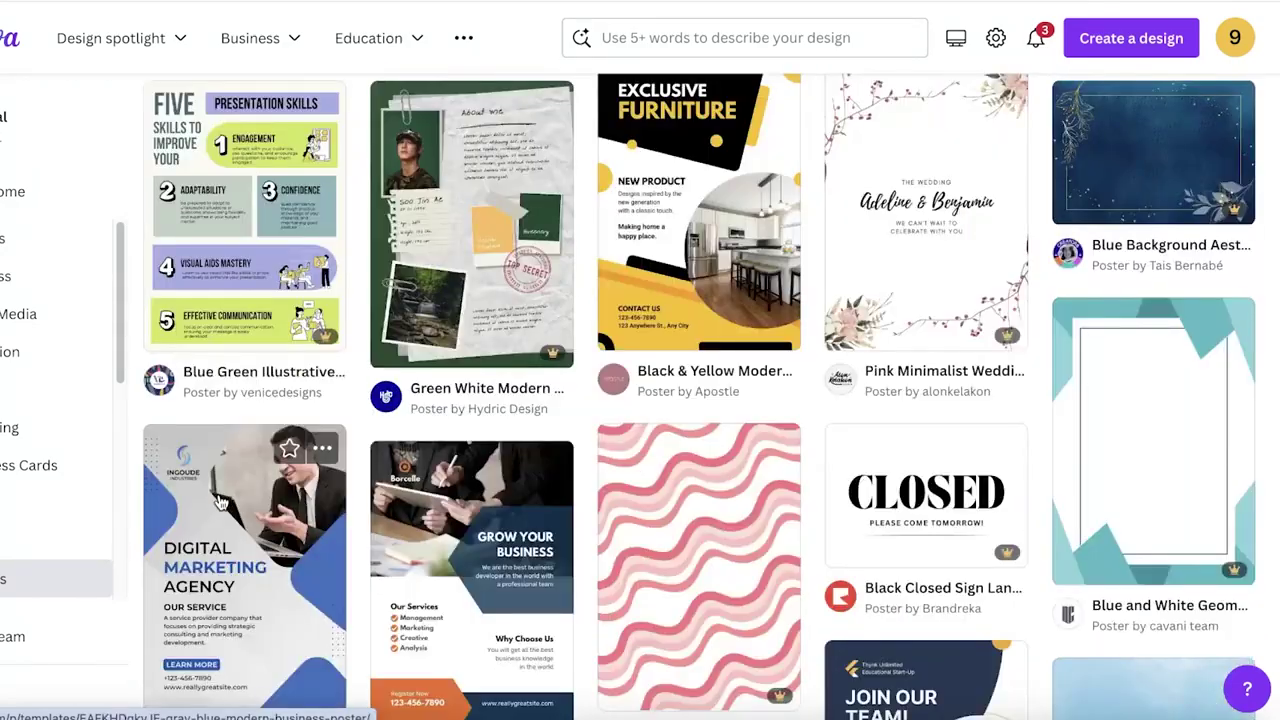
{"action": "scroll", "coordinate": [218, 505], "scroll_direction": "up", "scroll_amount": 10}
{"action": "scroll", "coordinate": [217, 497], "scroll_direction": "down", "scroll_amount": 2}
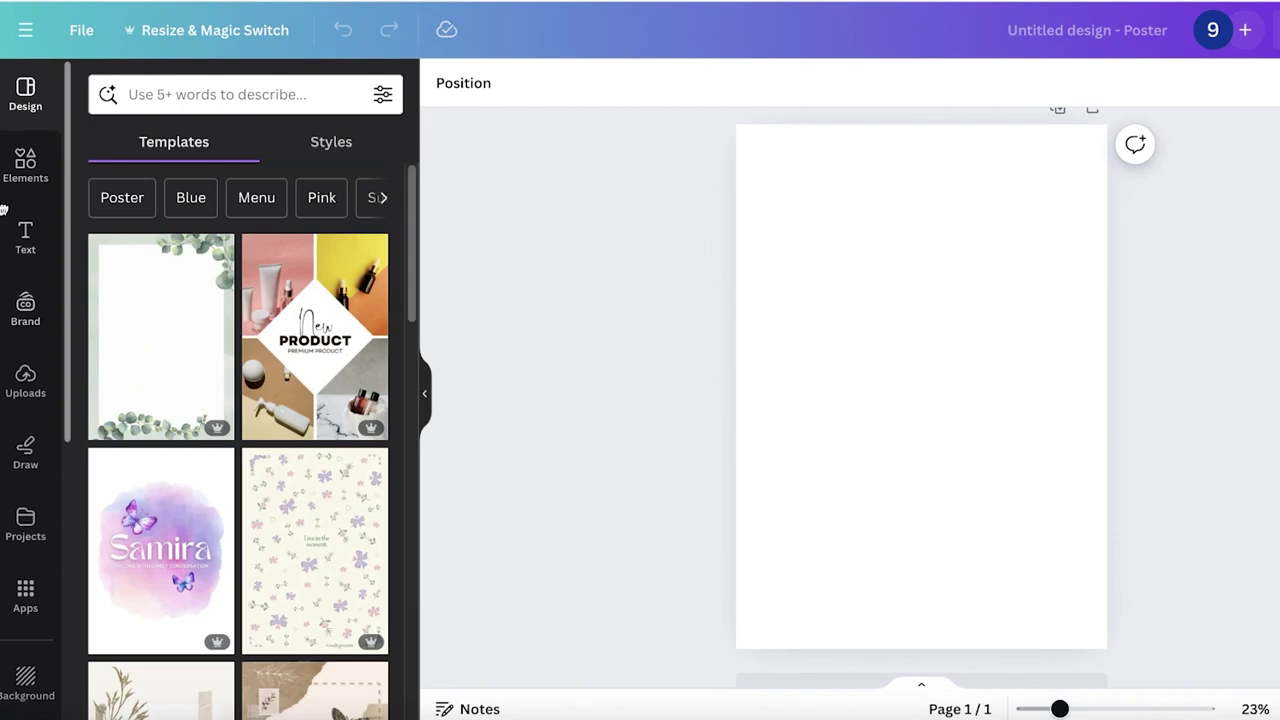
Step: Upload all seven .webp photos from the Downloads folder via Uploads > Upload files
{"action": "left_click", "coordinate": [18, 180]}
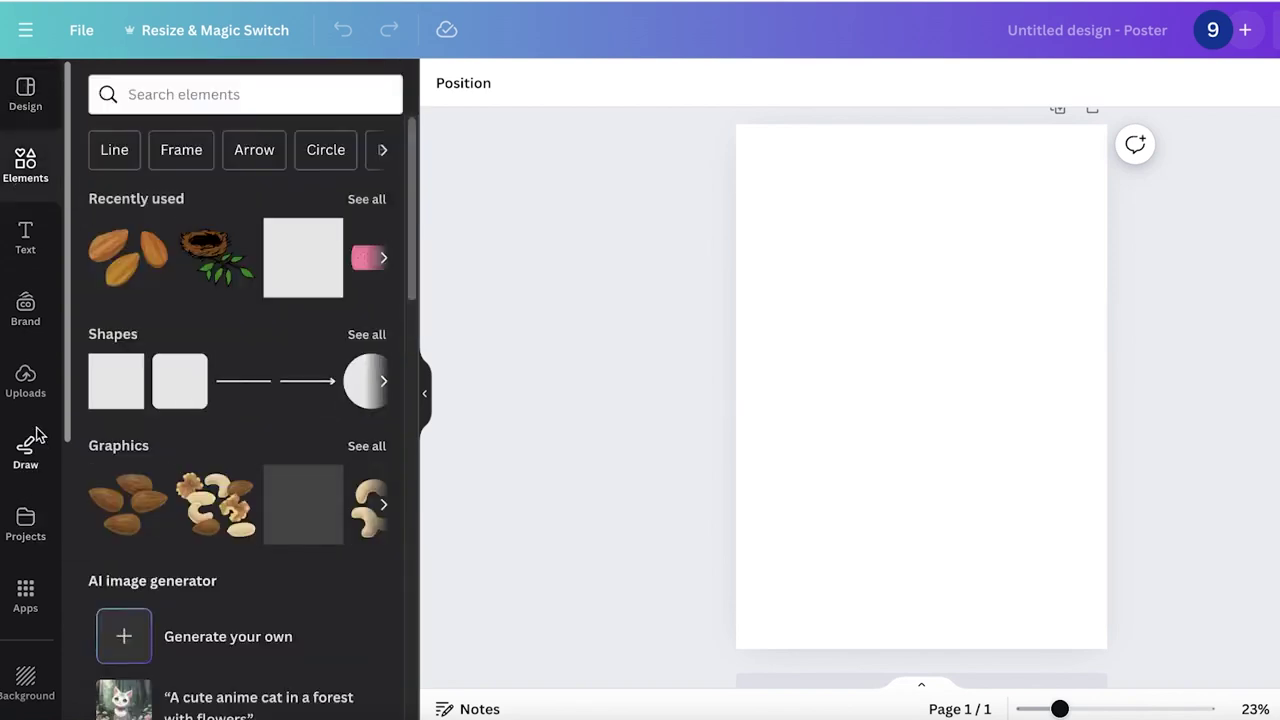
{"action": "left_click", "coordinate": [22, 384]}
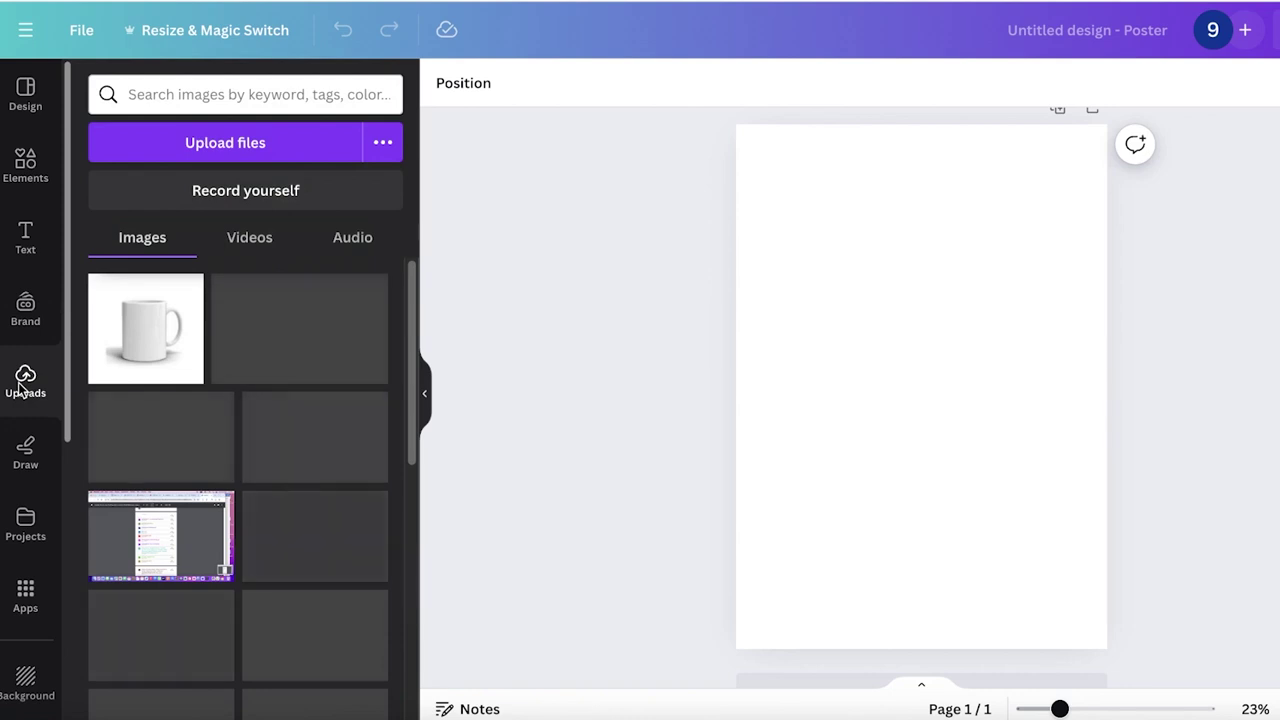
{"action": "left_click", "coordinate": [214, 142]}
{"action": "left_click", "coordinate": [368, 230]}
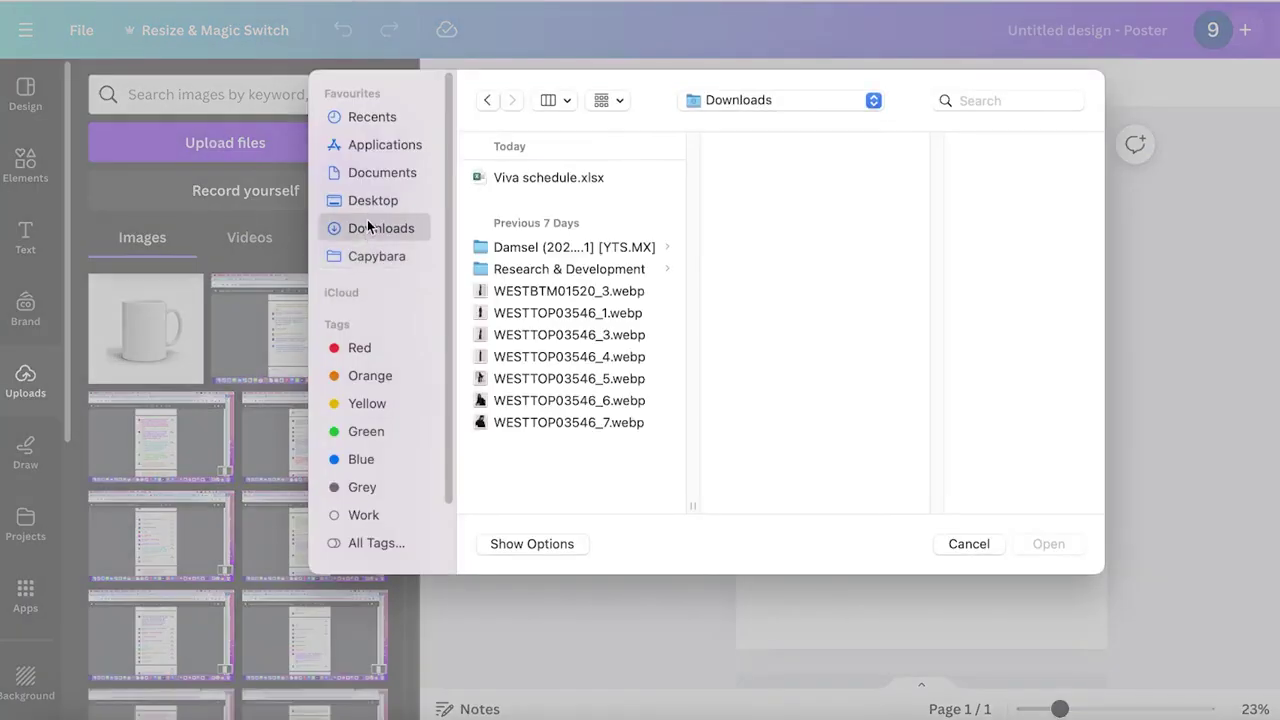
{"action": "left_click", "coordinate": [489, 423]}
{"action": "left_click", "coordinate": [570, 291], "text": "shift"}
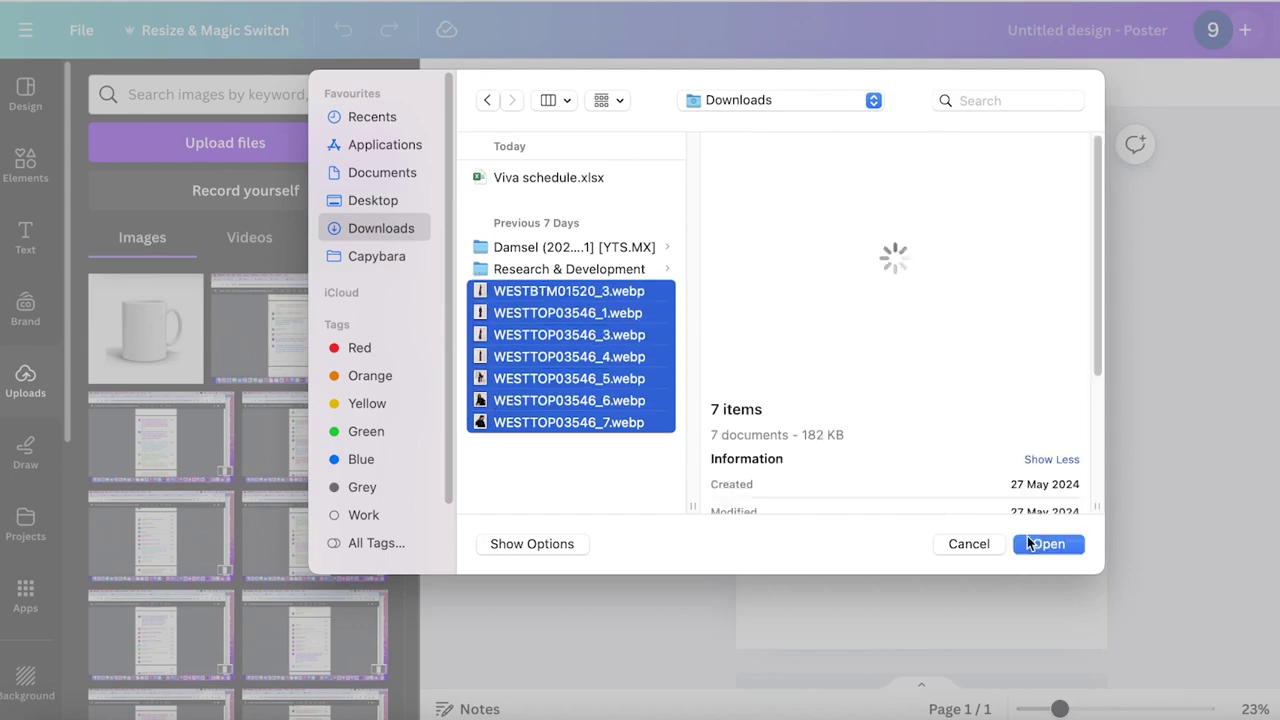
{"action": "left_click", "coordinate": [1052, 548]}
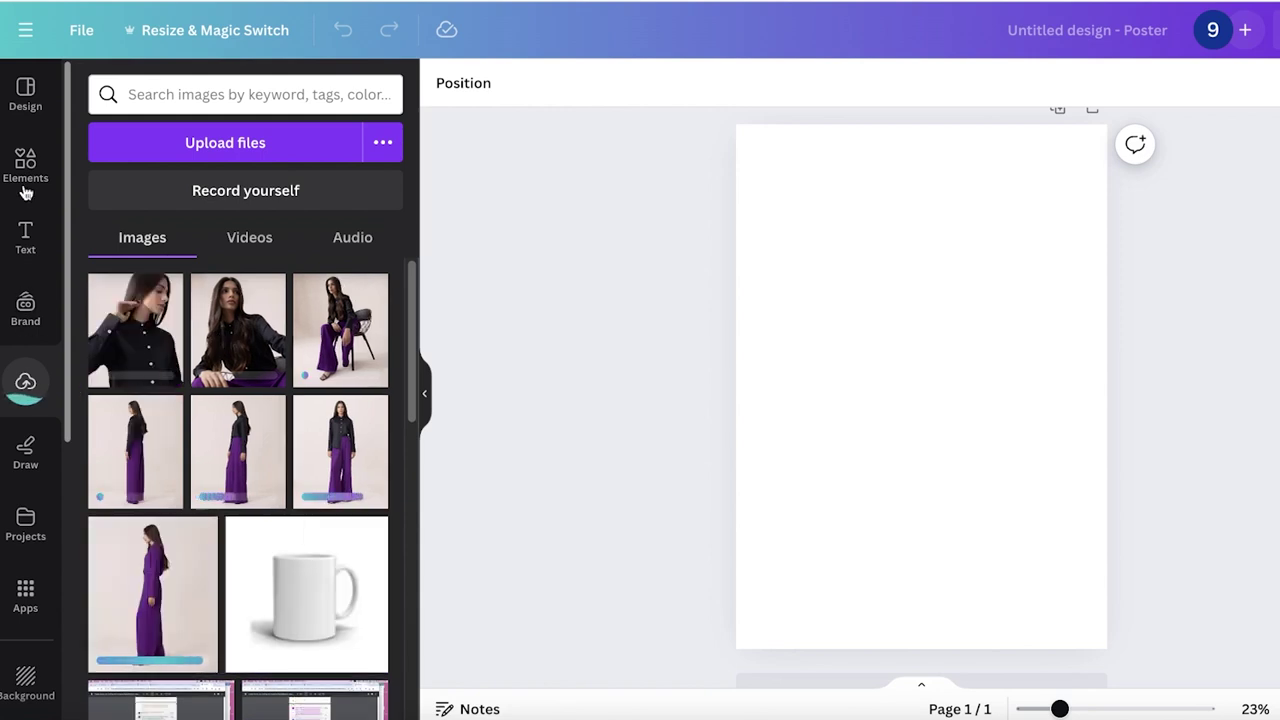
{"action": "left_click", "coordinate": [25, 98]}
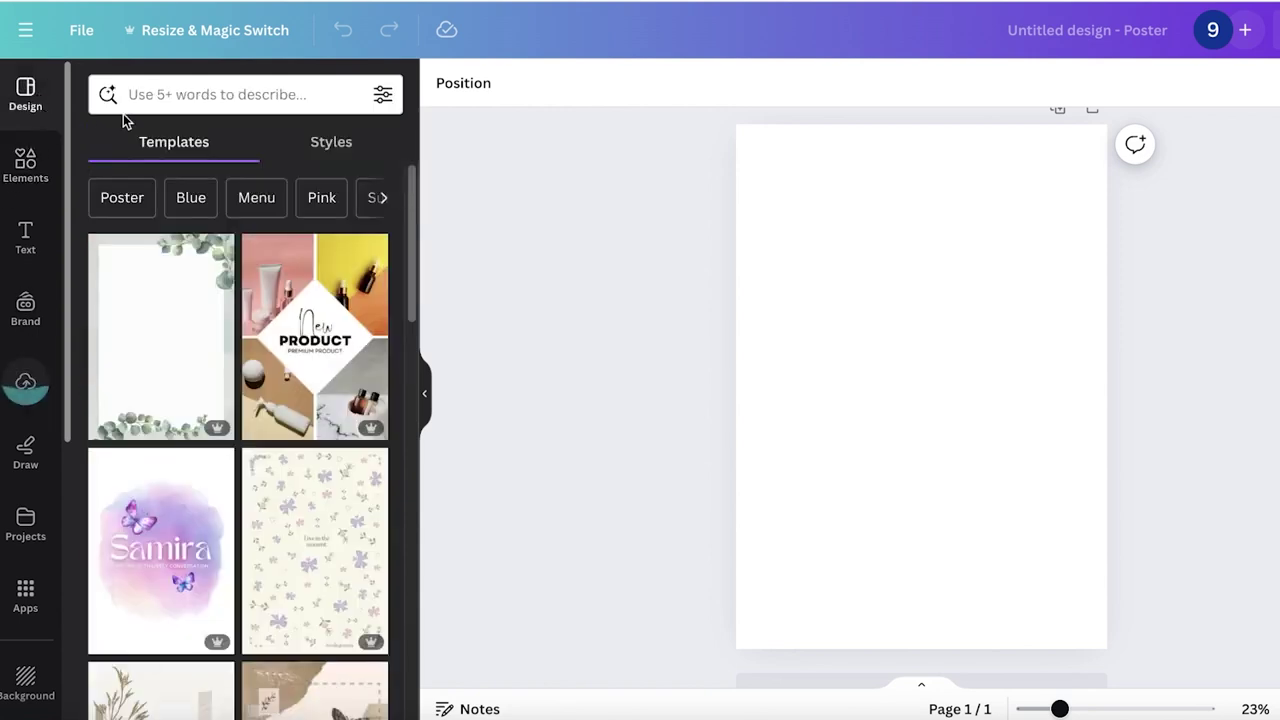
Step: Try preset page backgrounds: a yellow-pink gradient, light grey and dark grey
{"action": "left_click", "coordinate": [864, 287]}
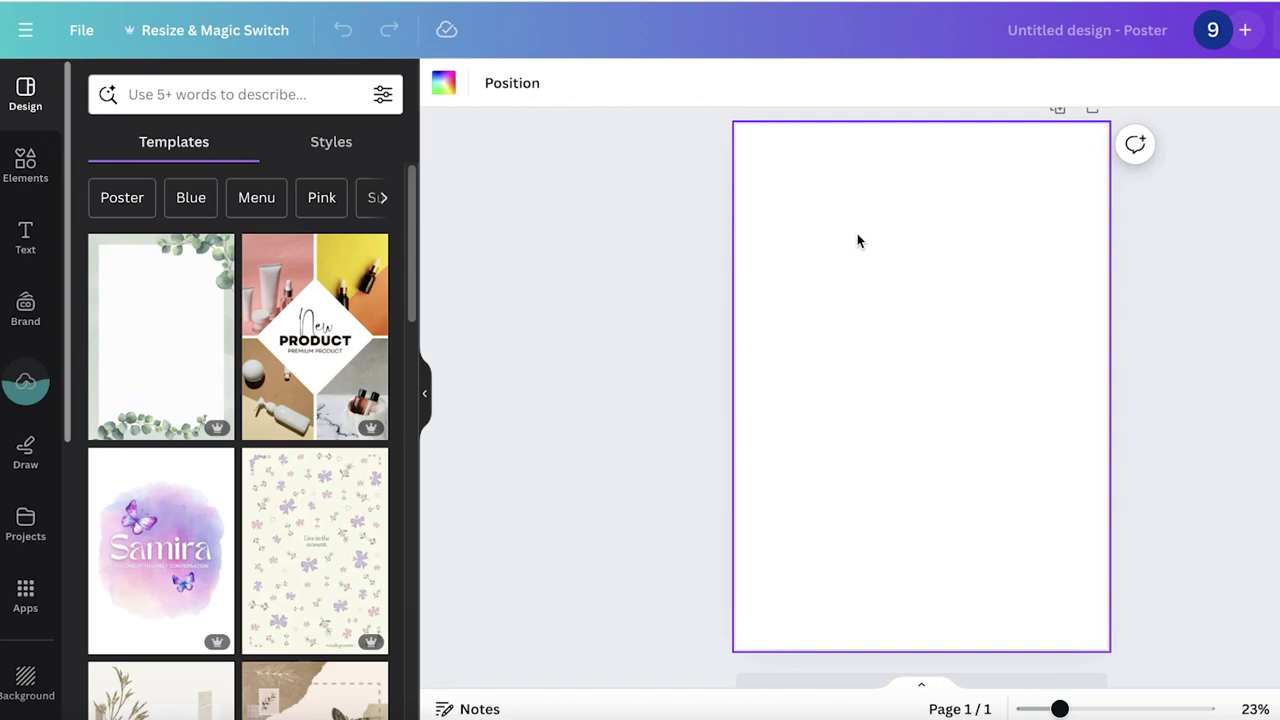
{"action": "left_click", "coordinate": [445, 85]}
{"action": "left_click", "coordinate": [318, 705]}
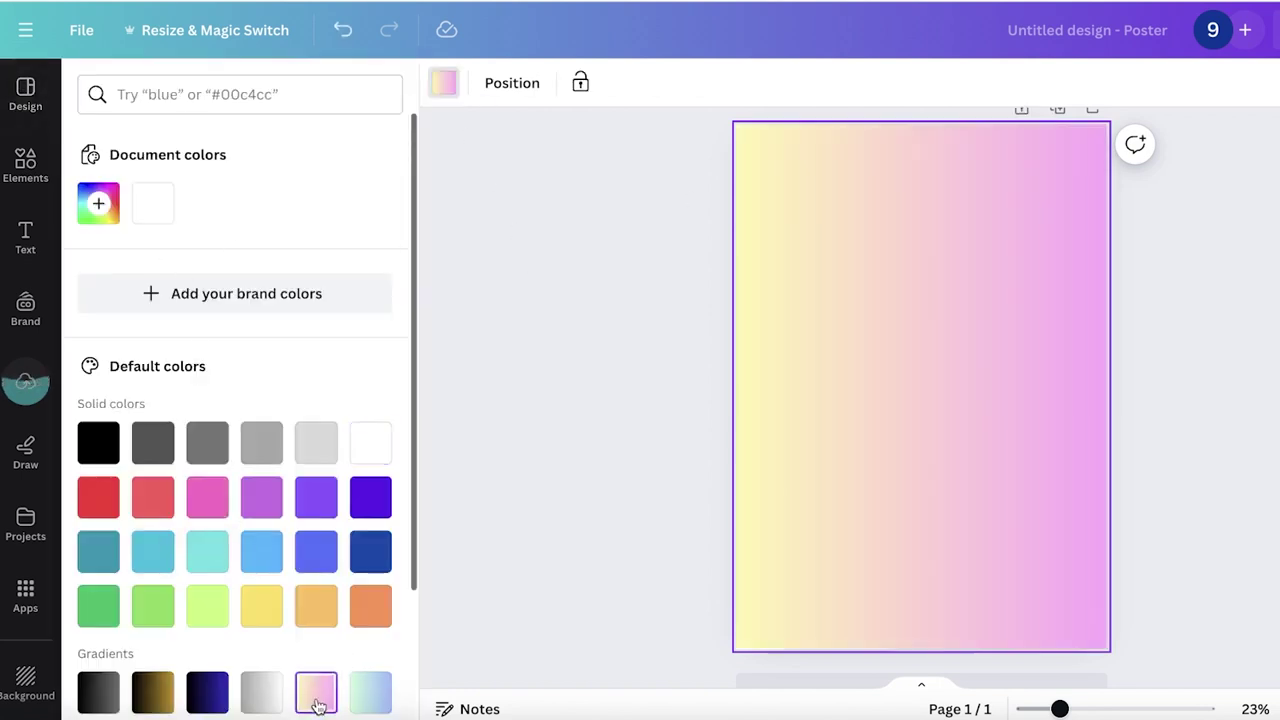
{"action": "scroll", "coordinate": [466, 538], "scroll_direction": "down", "scroll_amount": 1}
{"action": "scroll", "coordinate": [229, 569], "scroll_direction": "down", "scroll_amount": 3}
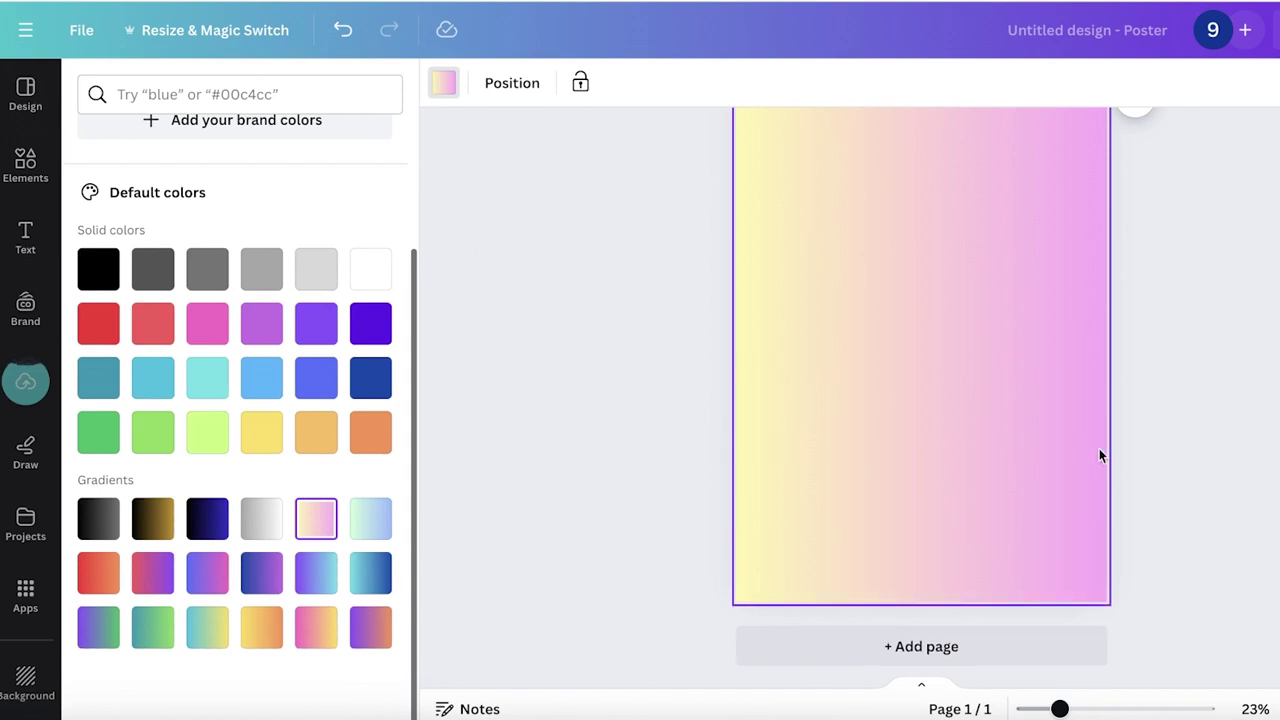
{"action": "scroll", "coordinate": [1100, 451], "scroll_direction": "up", "scroll_amount": 2}
{"action": "left_click", "coordinate": [310, 272]}
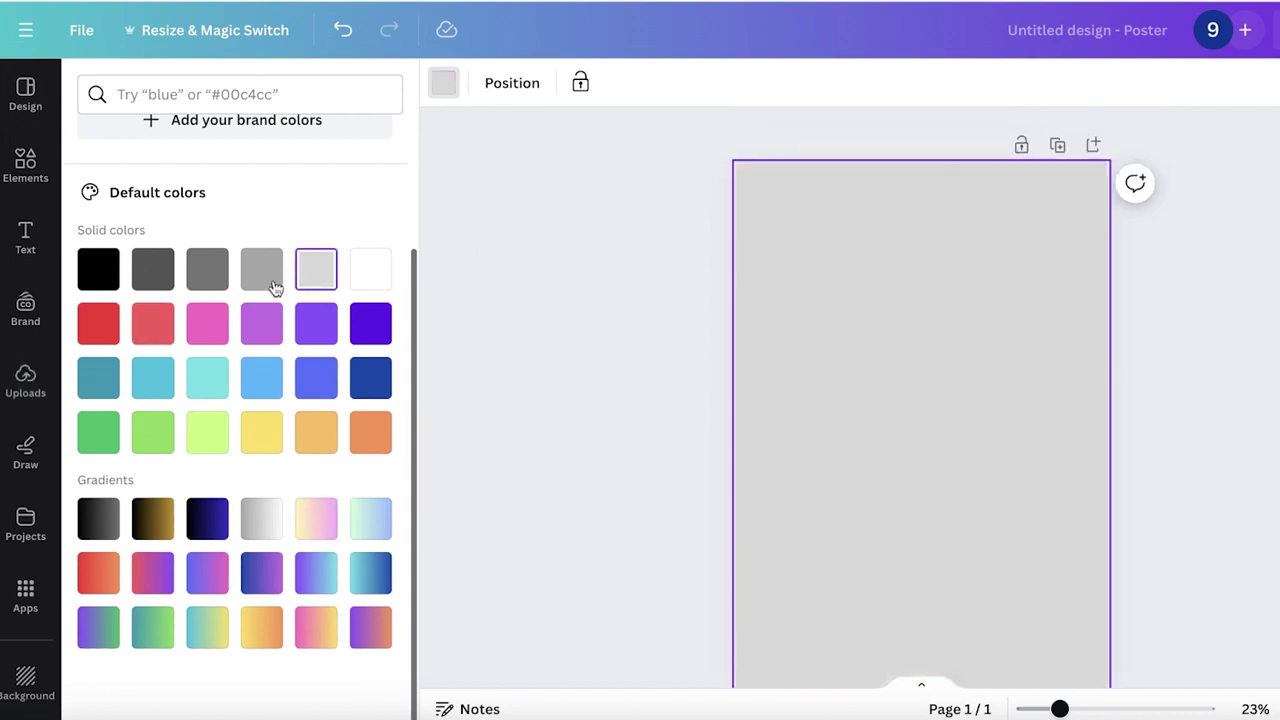
{"action": "scroll", "coordinate": [1263, 326], "scroll_direction": "down", "scroll_amount": 1}
{"action": "left_click", "coordinate": [153, 269]}
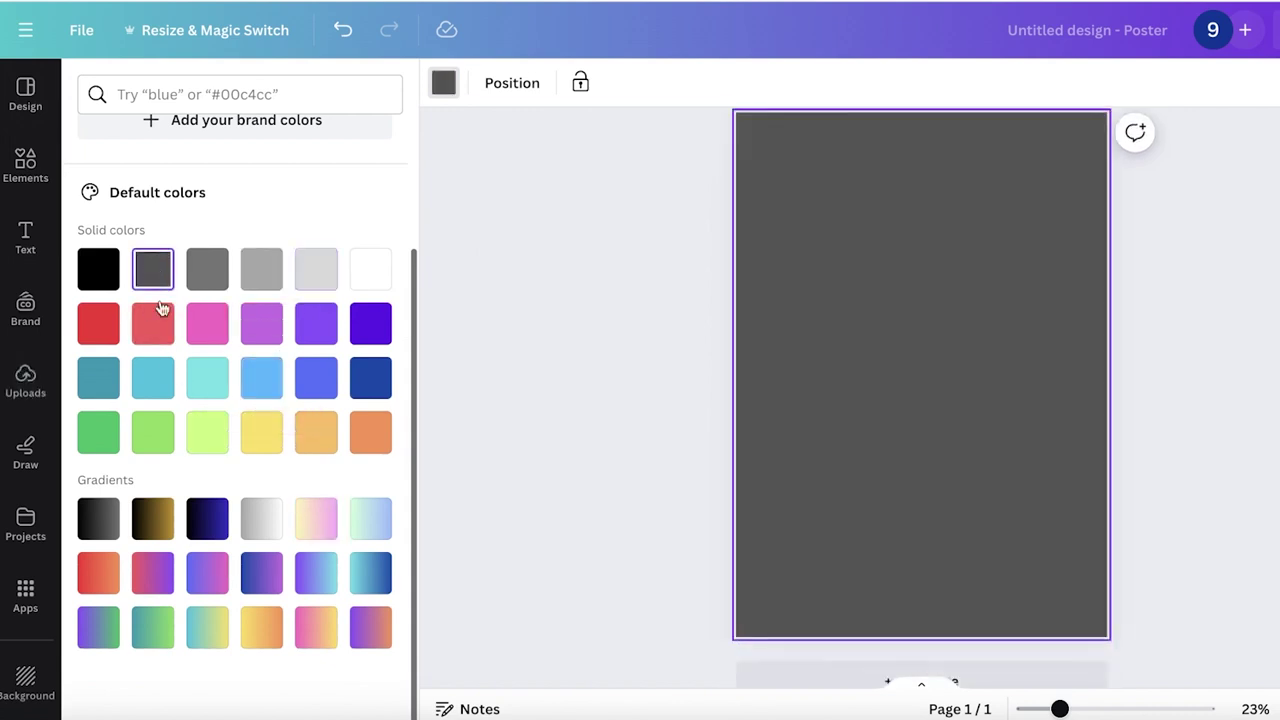
{"action": "scroll", "coordinate": [153, 270], "scroll_direction": "up", "scroll_amount": 3}
Step: Mix a custom pale pink (#F8DAEF) as the page background colour
{"action": "left_click", "coordinate": [98, 203]}
{"action": "left_click", "coordinate": [198, 380]}
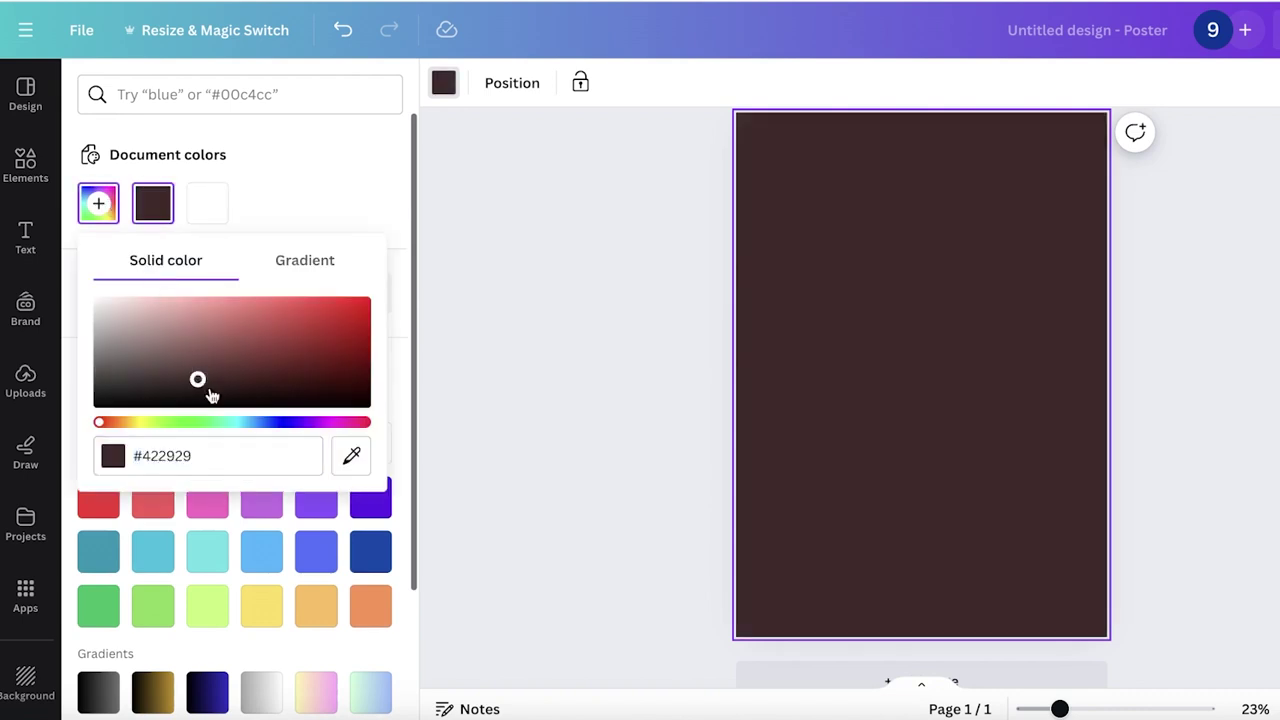
{"action": "left_click", "coordinate": [331, 424]}
{"action": "left_click_drag", "start_coordinate": [252, 376], "coordinate": [120, 304]}
{"action": "left_click", "coordinate": [562, 283]}
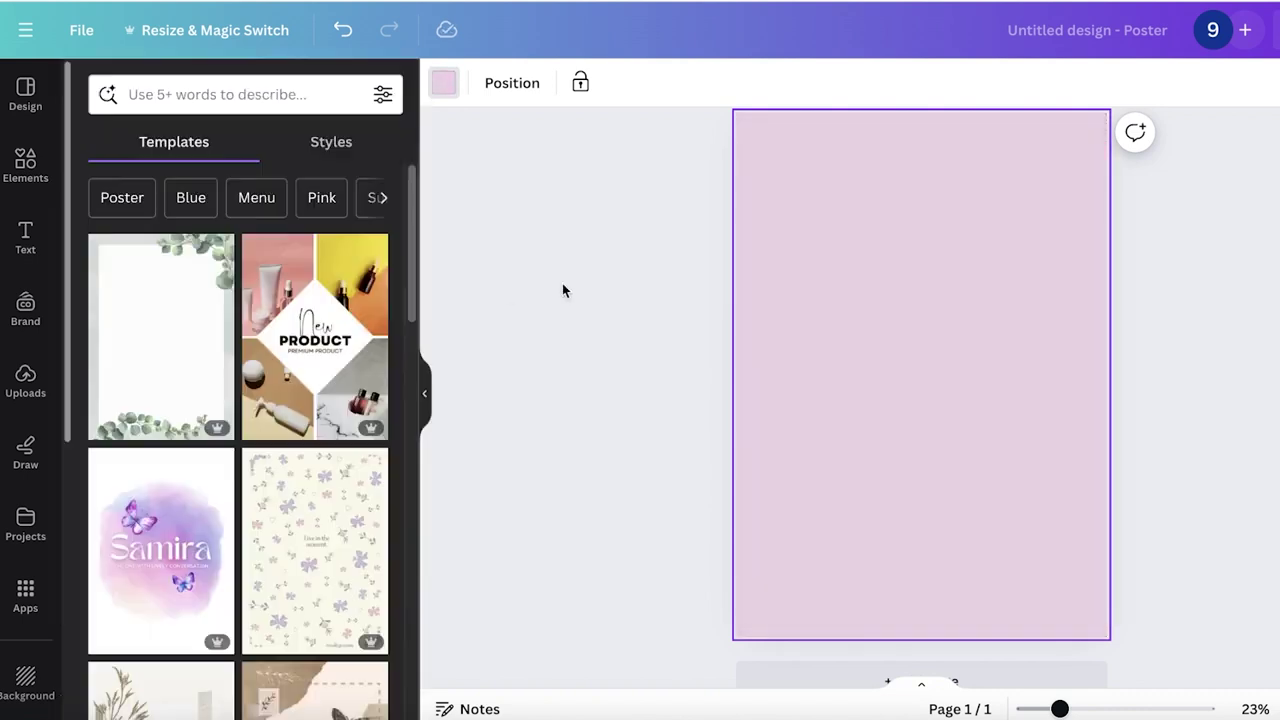
{"action": "scroll", "coordinate": [835, 226], "scroll_direction": "up", "scroll_amount": 1}
{"action": "scroll", "coordinate": [941, 260], "scroll_direction": "down", "scroll_amount": 2}
{"action": "scroll", "coordinate": [941, 264], "scroll_direction": "up", "scroll_amount": 1}
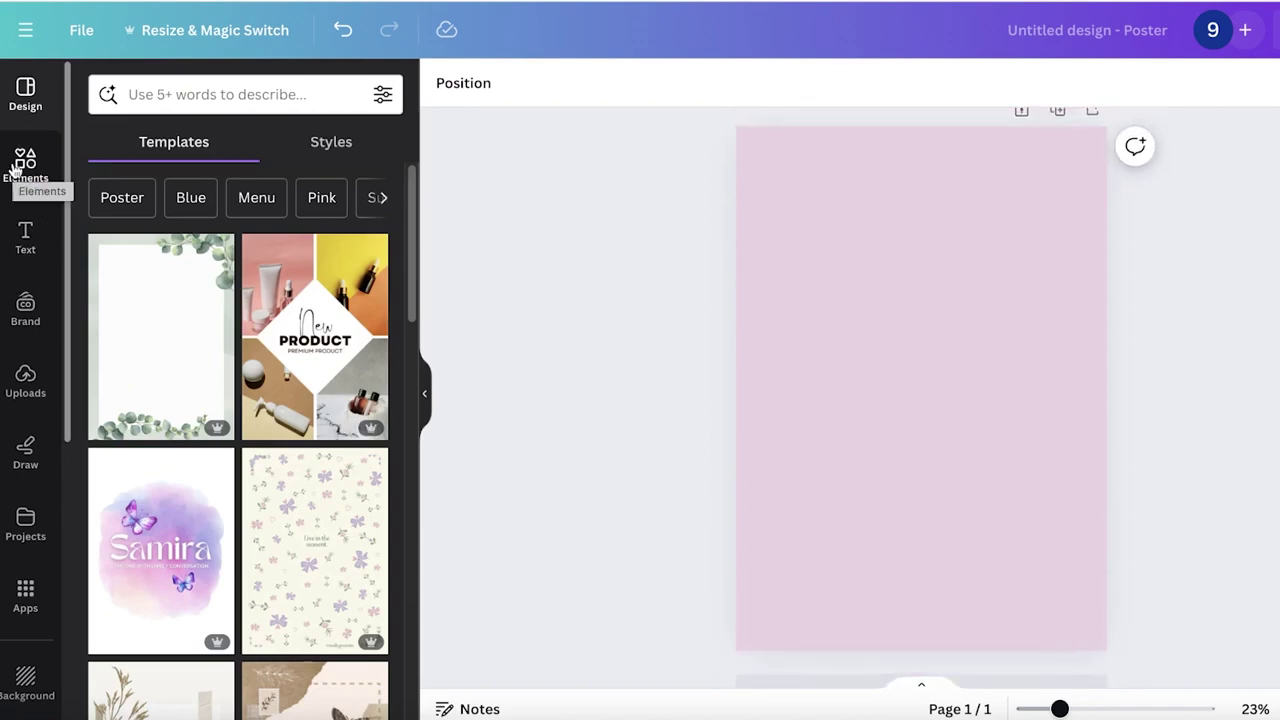
Step: Search elements for 'page', then add a square from the Shapes collection
{"action": "left_click", "coordinate": [14, 170]}
{"action": "left_click", "coordinate": [14, 110]}
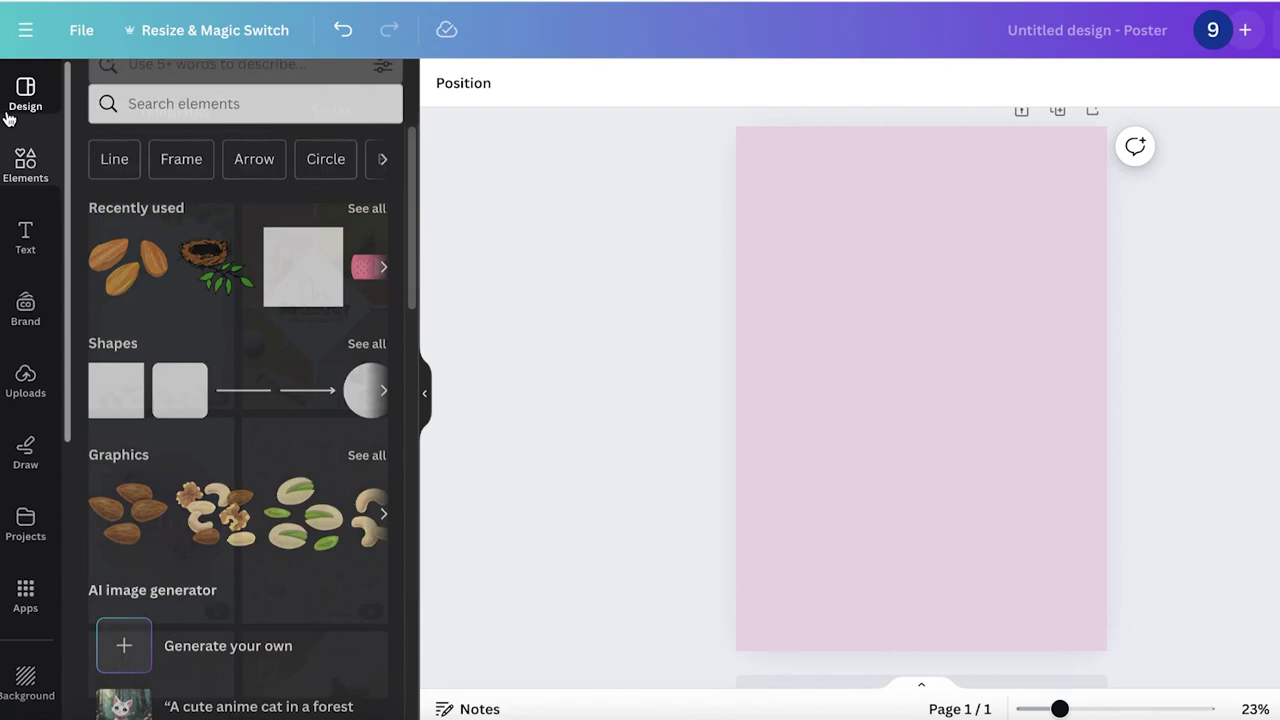
{"action": "left_click", "coordinate": [18, 172]}
{"action": "left_click", "coordinate": [231, 92]}
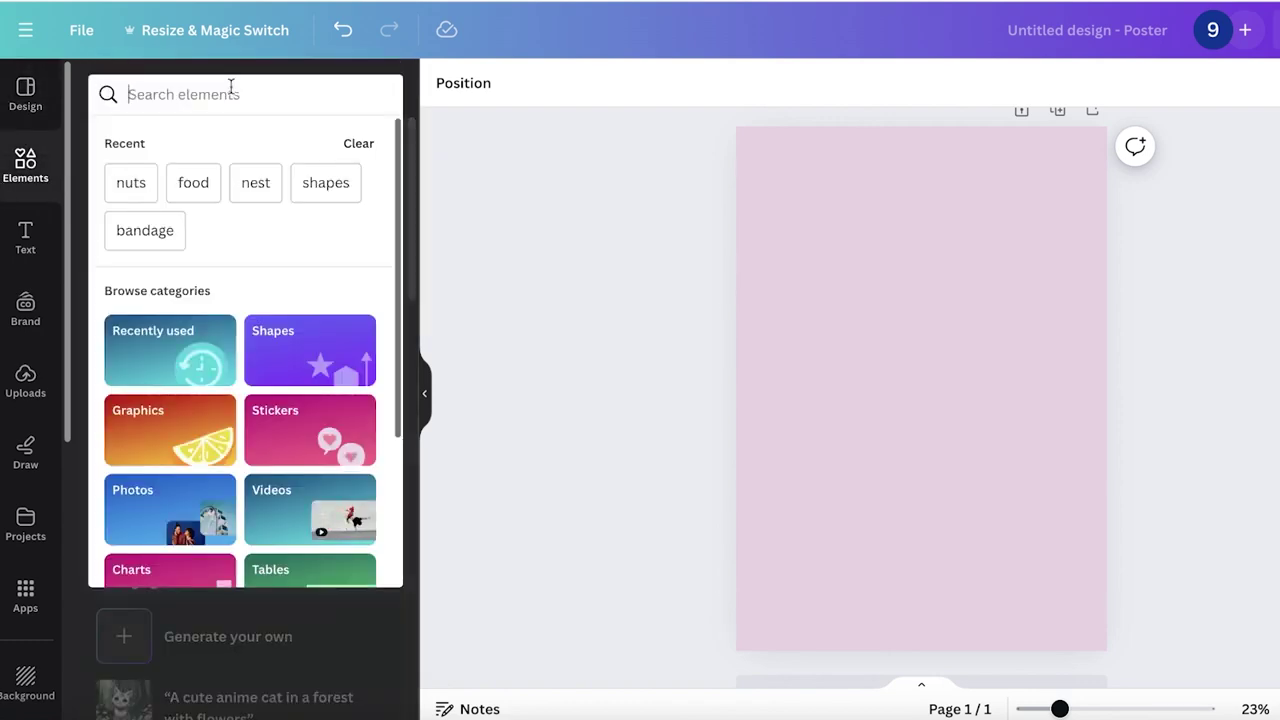
{"action": "type", "text": "page"}
{"action": "key", "text": "Return"}
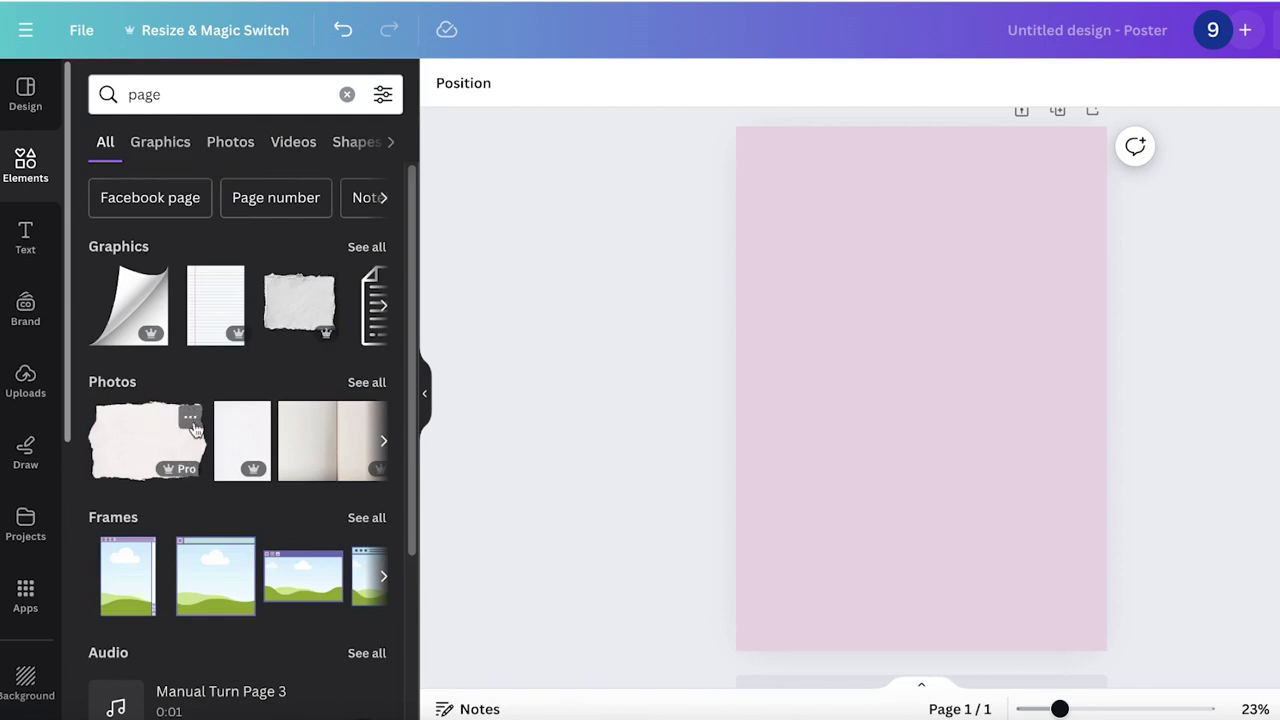
{"action": "scroll", "coordinate": [194, 430], "scroll_direction": "down", "scroll_amount": 3}
{"action": "scroll", "coordinate": [300, 446], "scroll_direction": "up", "scroll_amount": 3}
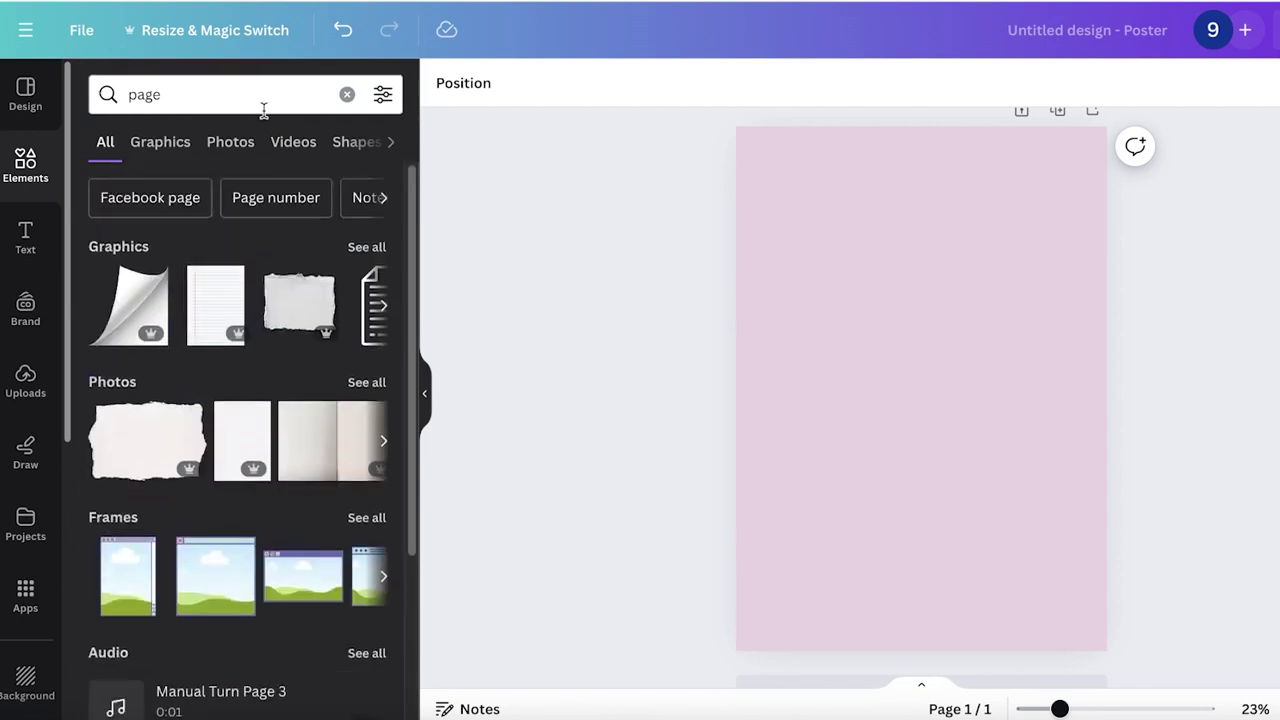
{"action": "left_click", "coordinate": [346, 94]}
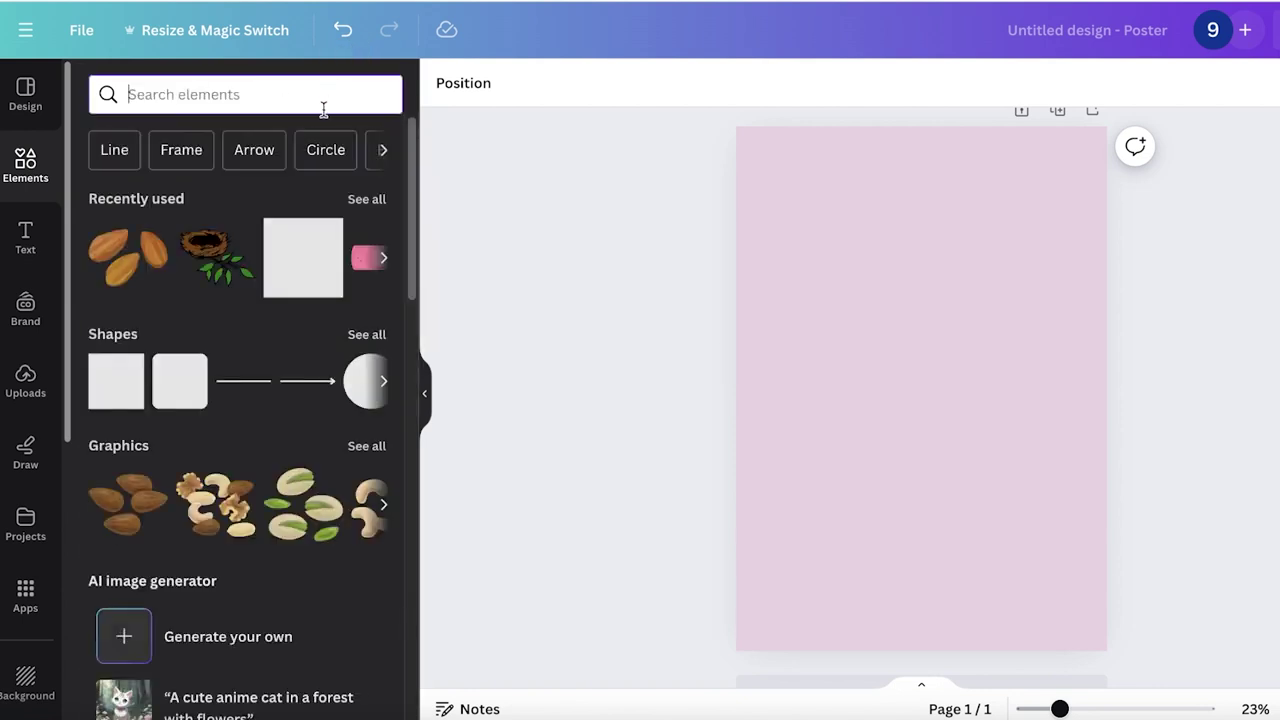
{"action": "left_click", "coordinate": [118, 337]}
{"action": "scroll", "coordinate": [158, 449], "scroll_direction": "down", "scroll_amount": 2}
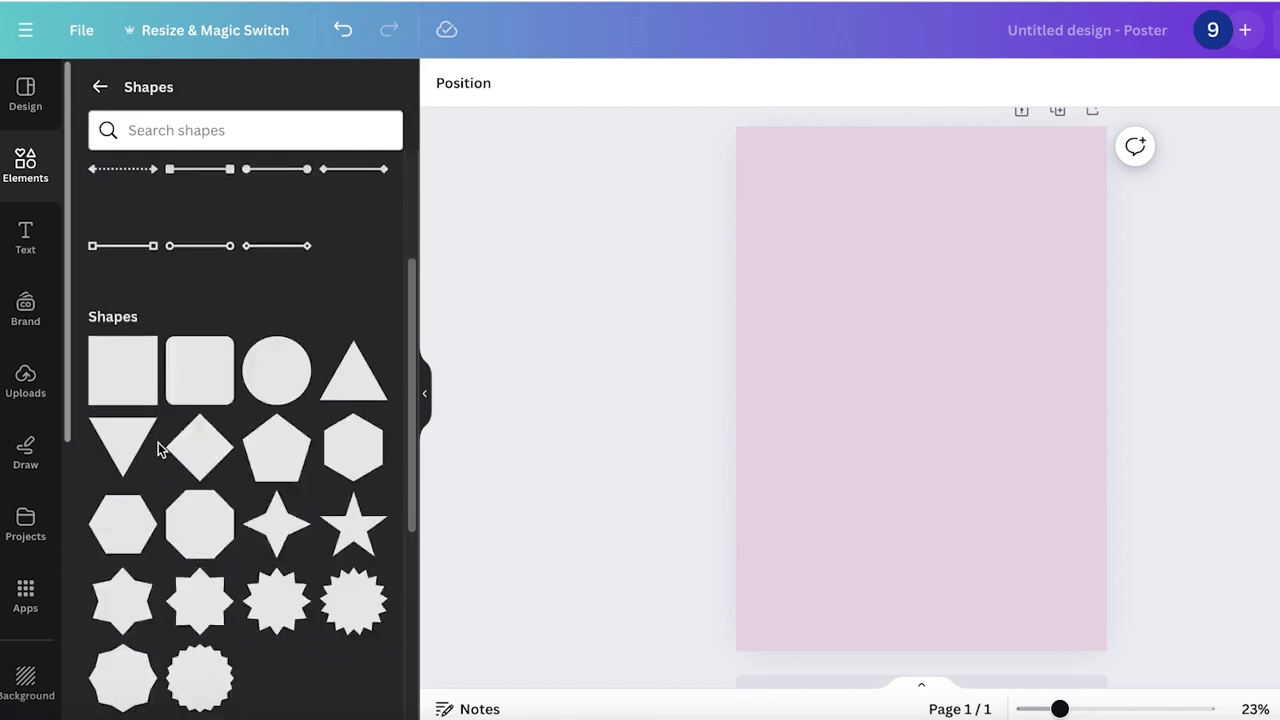
{"action": "left_click", "coordinate": [118, 380]}
Step: Stretch the square into a large rectangle covering most of the poster and fill it white
{"action": "left_click_drag", "start_coordinate": [920, 373], "coordinate": [826, 214]}
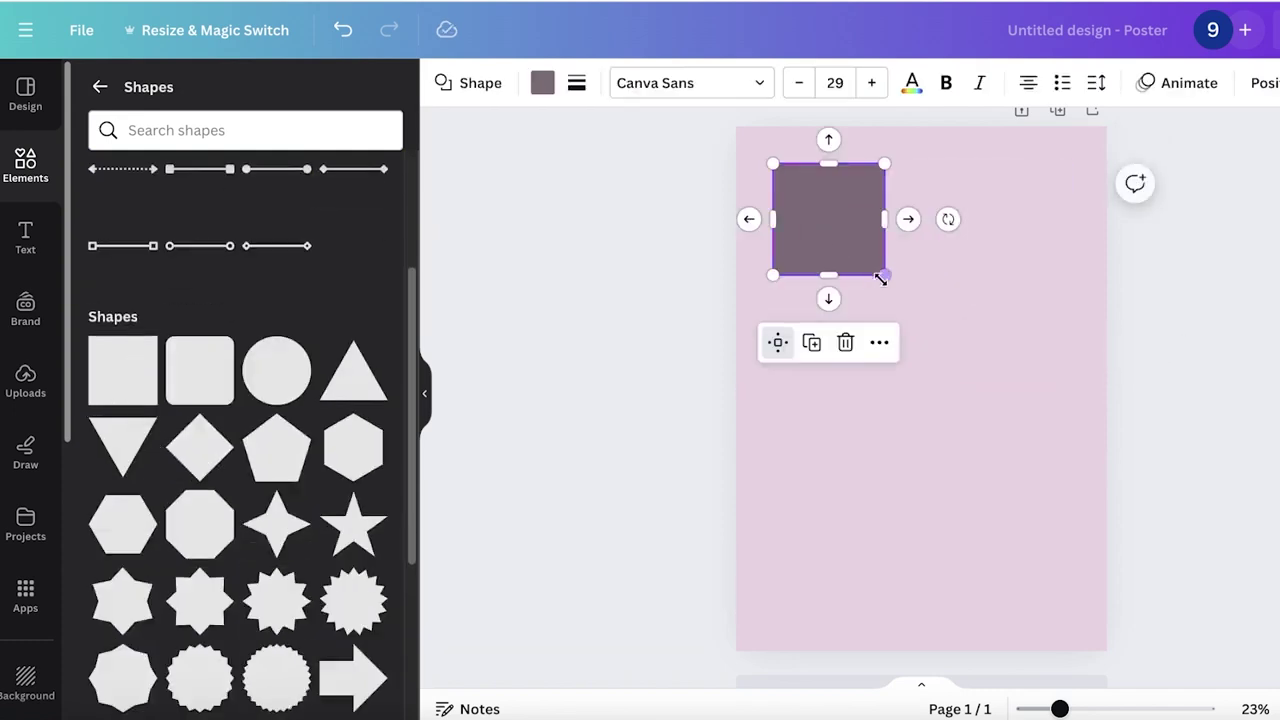
{"action": "left_click_drag", "start_coordinate": [884, 275], "coordinate": [1104, 646]}
{"action": "left_click_drag", "start_coordinate": [1014, 429], "coordinate": [990, 419]}
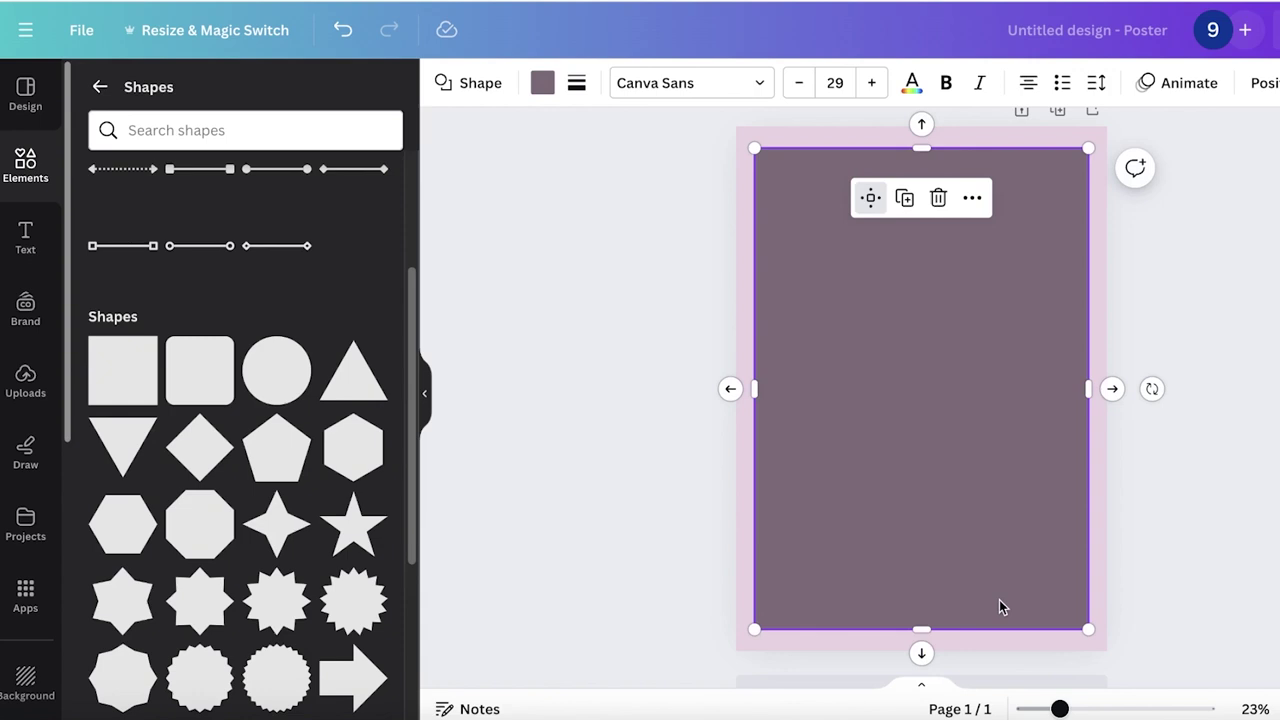
{"action": "left_click_drag", "start_coordinate": [1001, 607], "coordinate": [911, 329]}
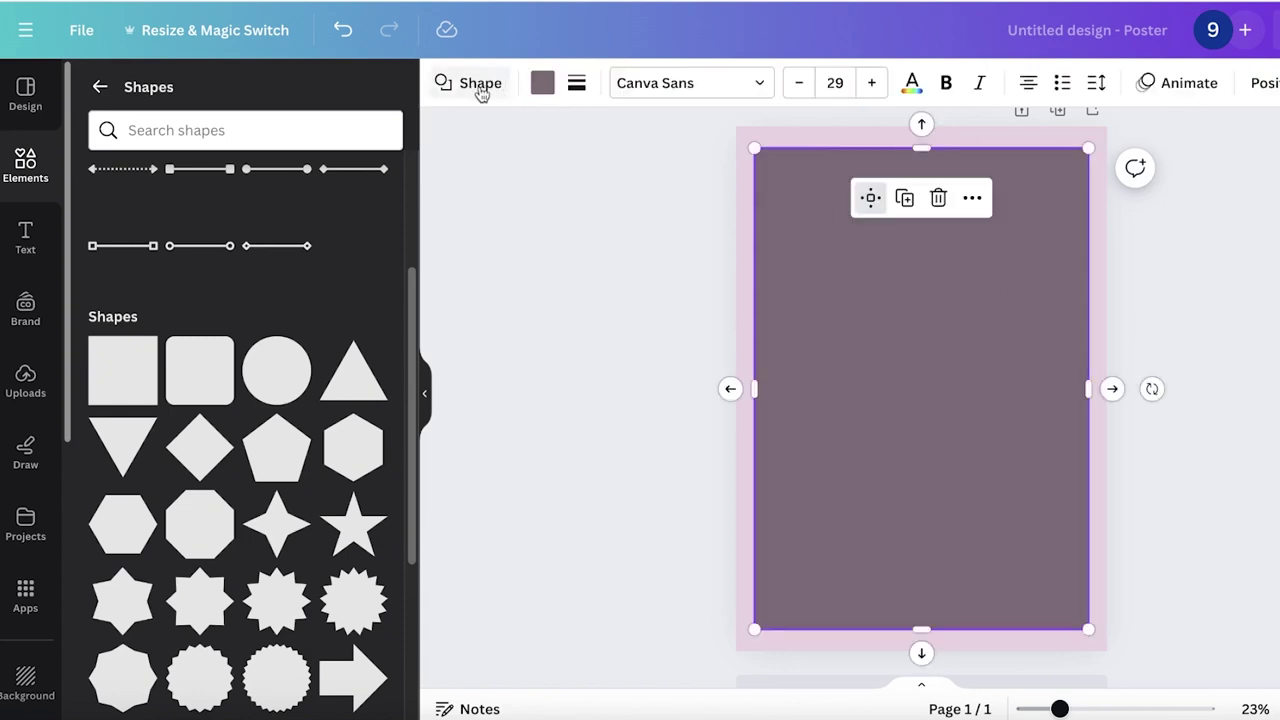
{"action": "left_click", "coordinate": [540, 84]}
{"action": "left_click", "coordinate": [312, 204]}
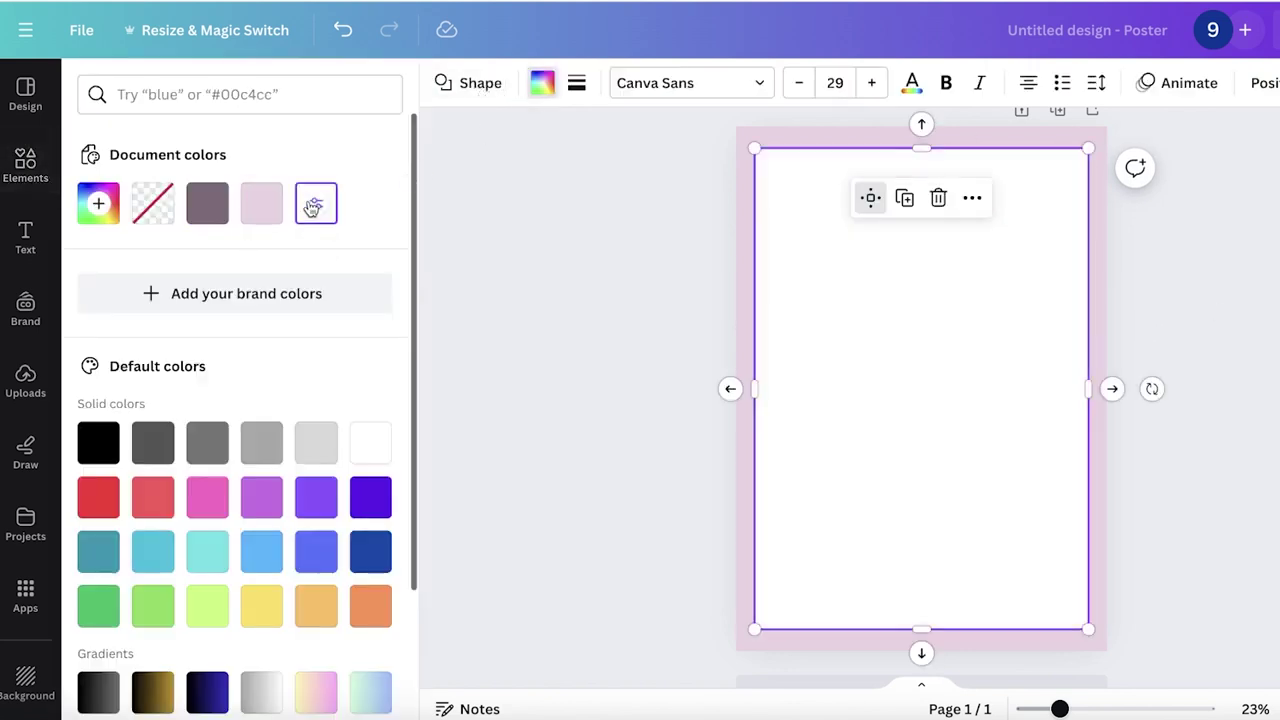
{"action": "left_click", "coordinate": [1210, 318]}
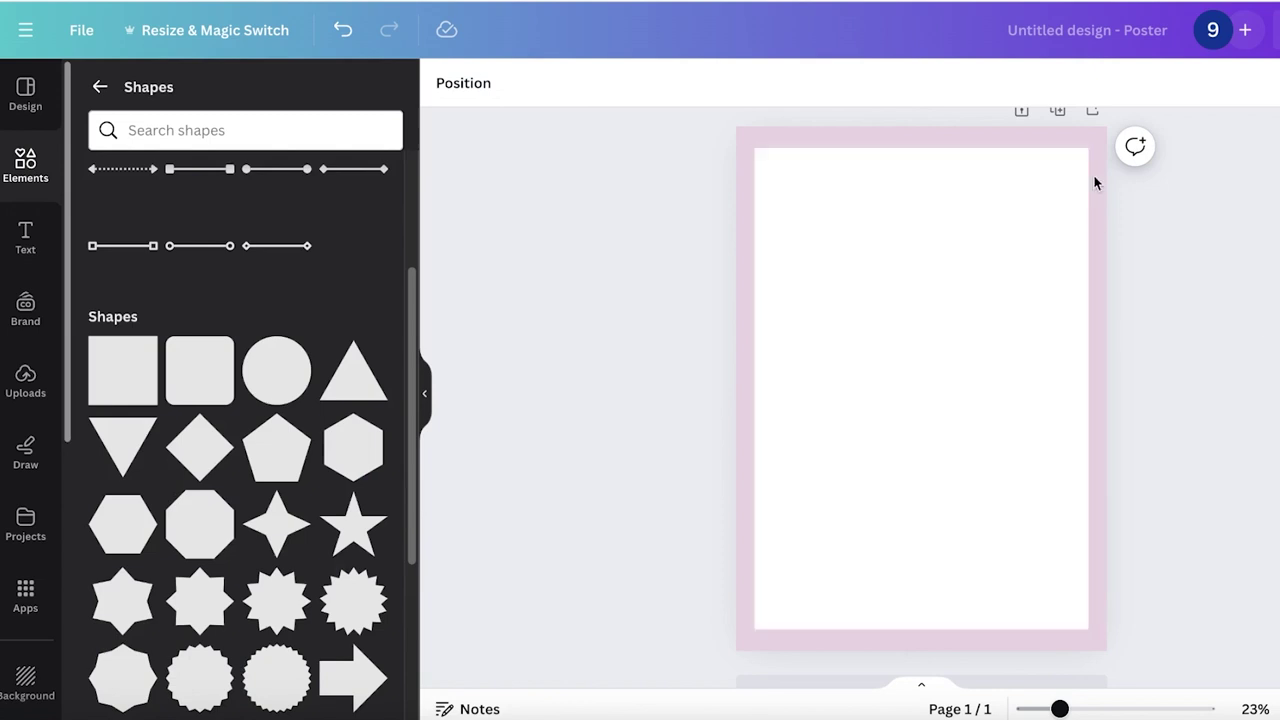
Step: Resize the white rectangle and centre it, leaving an even pink border
{"action": "left_click", "coordinate": [774, 200]}
{"action": "left_click_drag", "start_coordinate": [755, 150], "coordinate": [794, 203]}
{"action": "left_click_drag", "start_coordinate": [979, 334], "coordinate": [954, 300]}
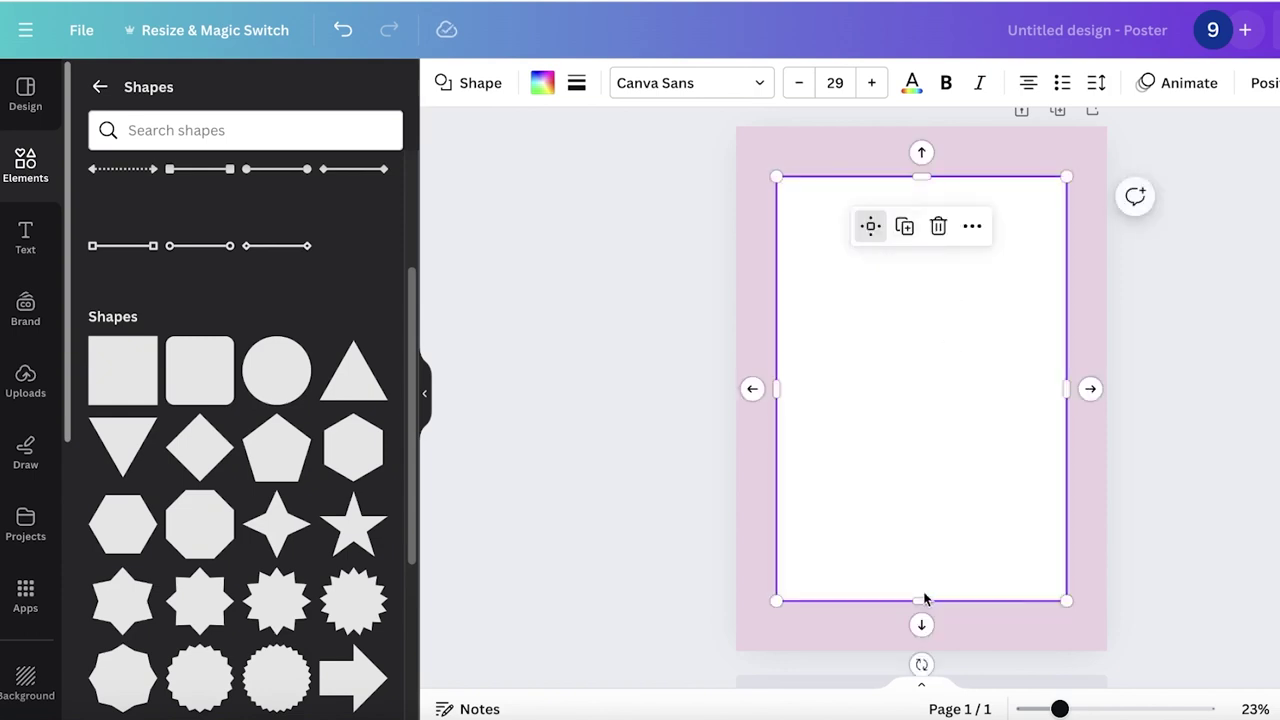
{"action": "left_click_drag", "start_coordinate": [924, 598], "coordinate": [920, 617]}
{"action": "left_click_drag", "start_coordinate": [960, 497], "coordinate": [974, 410]}
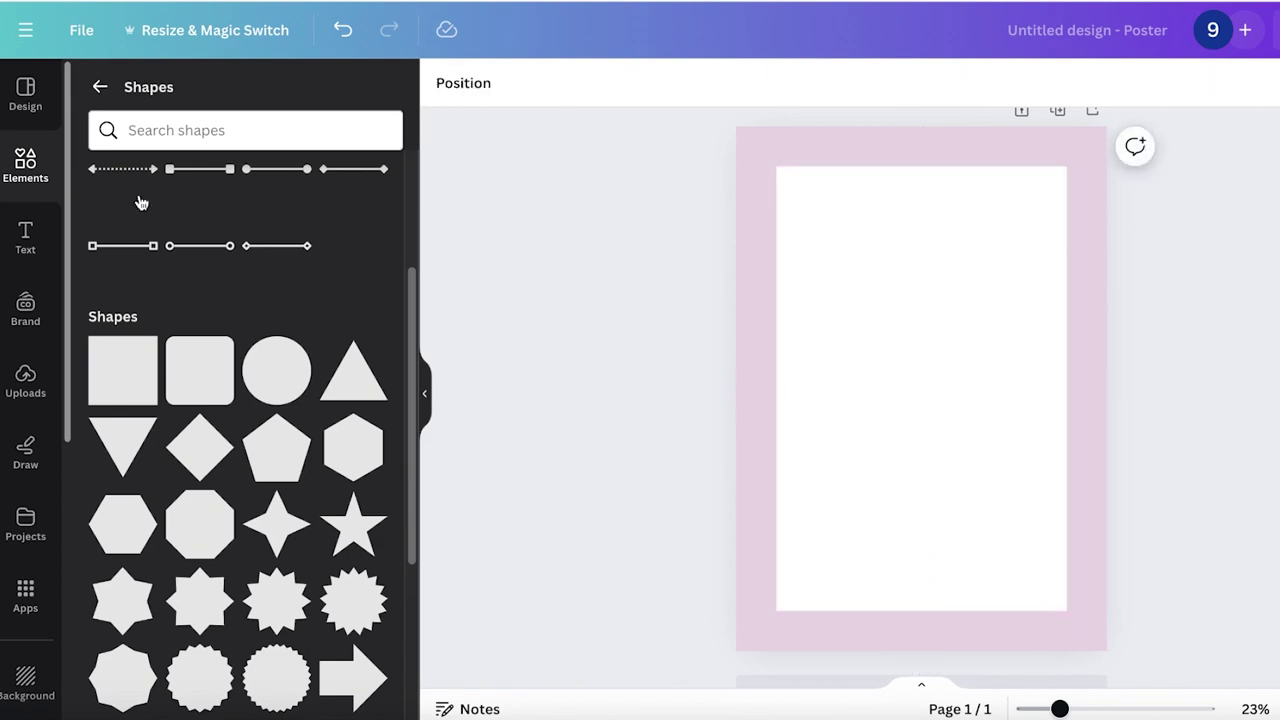
Step: Search elements for 'branches' and add the pink blossom branch graphic
{"action": "left_click", "coordinate": [49, 150]}
{"action": "left_click", "coordinate": [134, 104]}
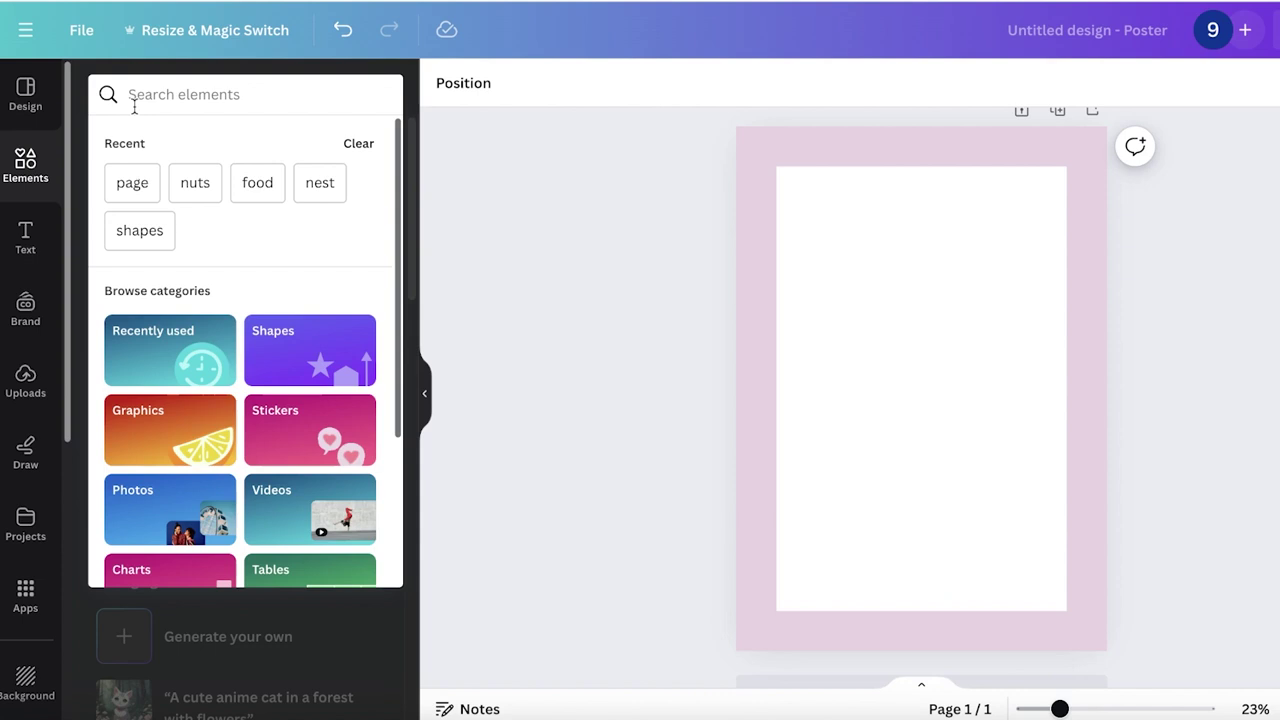
{"action": "type", "text": "branches"}
{"action": "key", "text": "Return"}
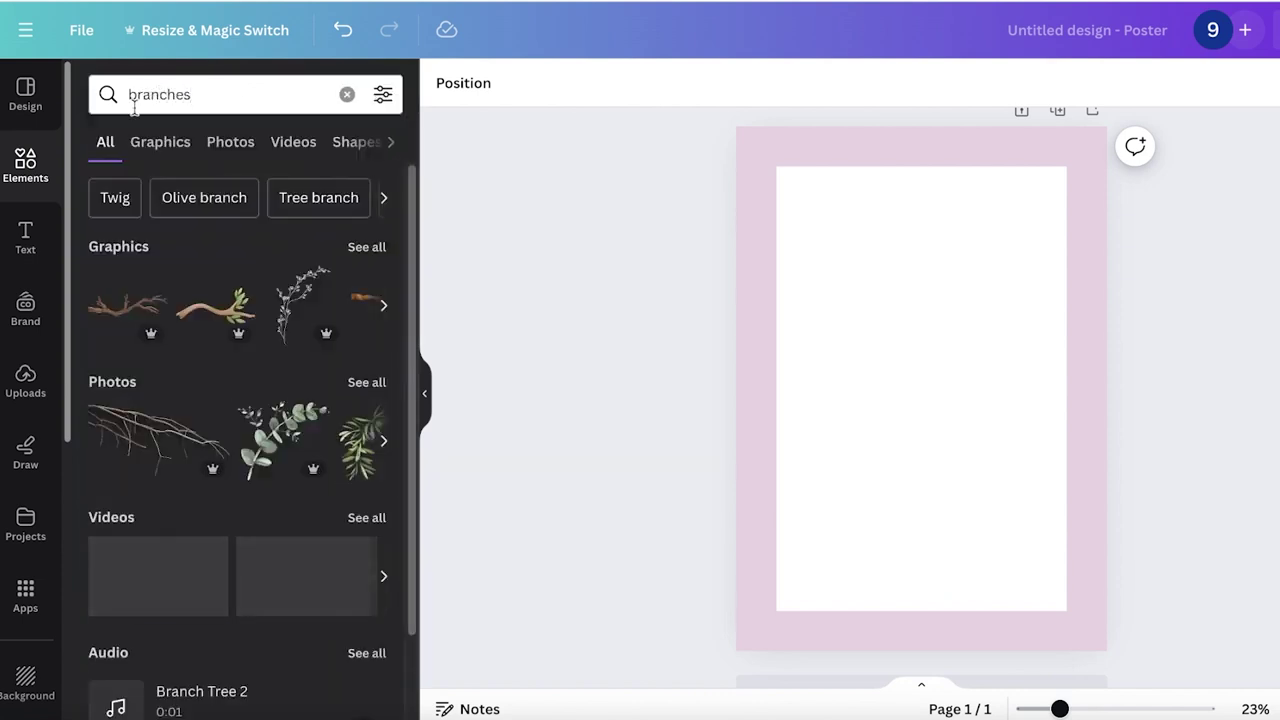
{"action": "left_click", "coordinate": [368, 247]}
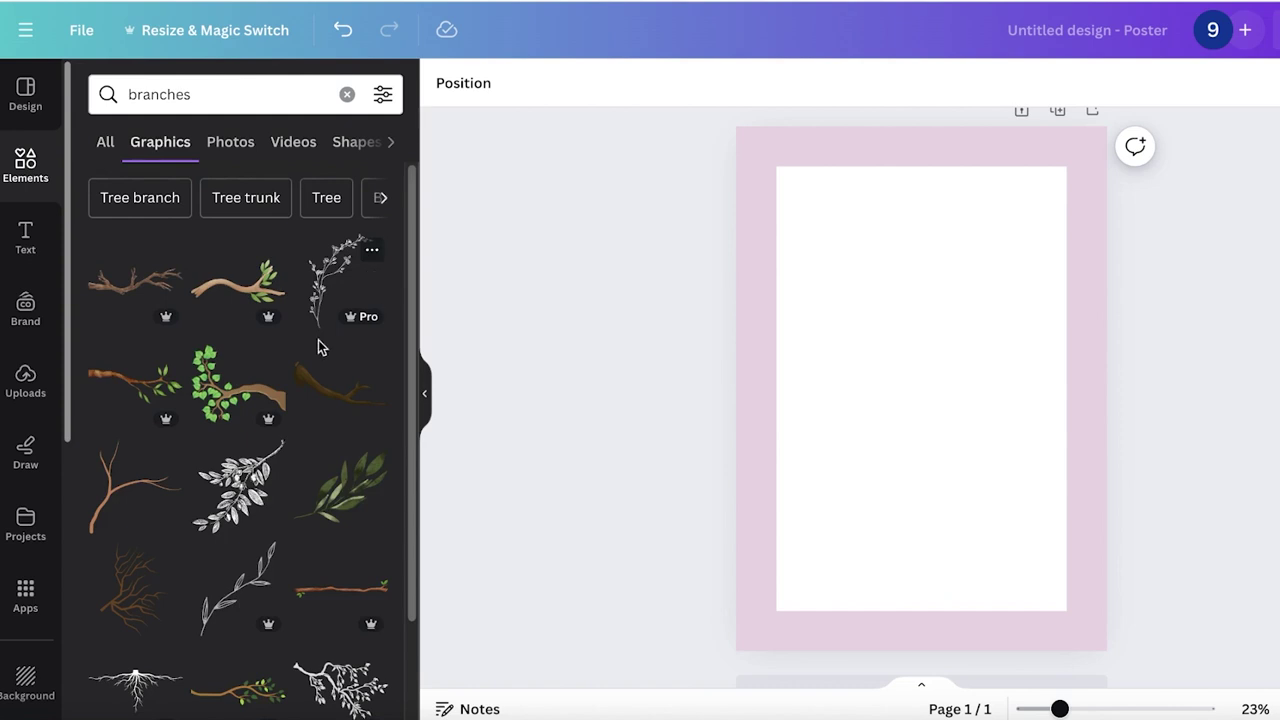
{"action": "scroll", "coordinate": [96, 455], "scroll_direction": "down", "scroll_amount": 2}
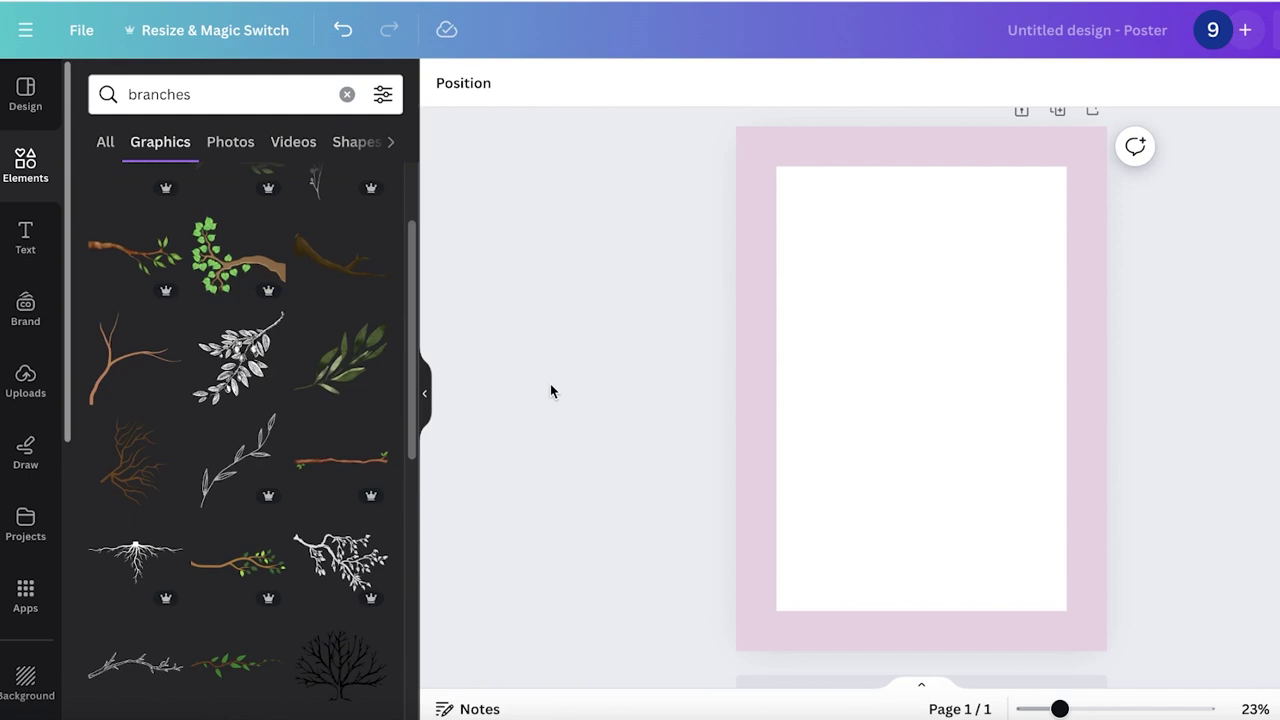
{"action": "scroll", "coordinate": [317, 411], "scroll_direction": "down", "scroll_amount": 6}
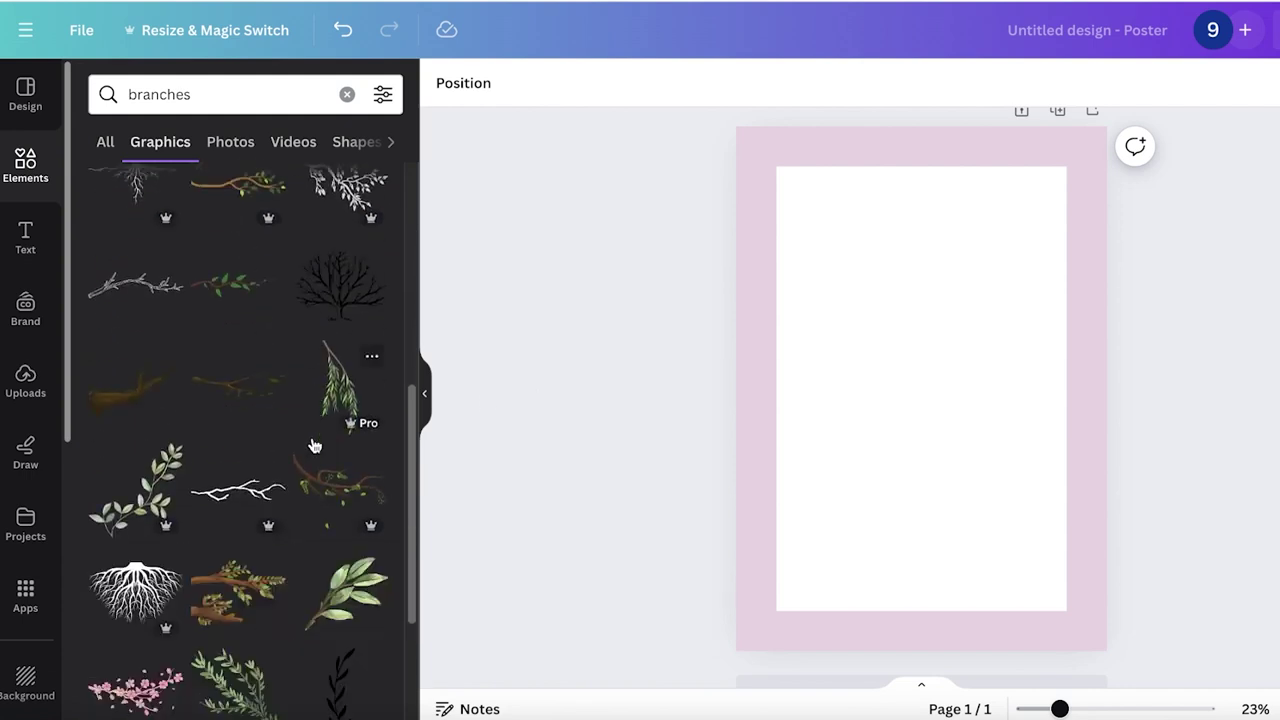
{"action": "scroll", "coordinate": [281, 473], "scroll_direction": "down", "scroll_amount": 2}
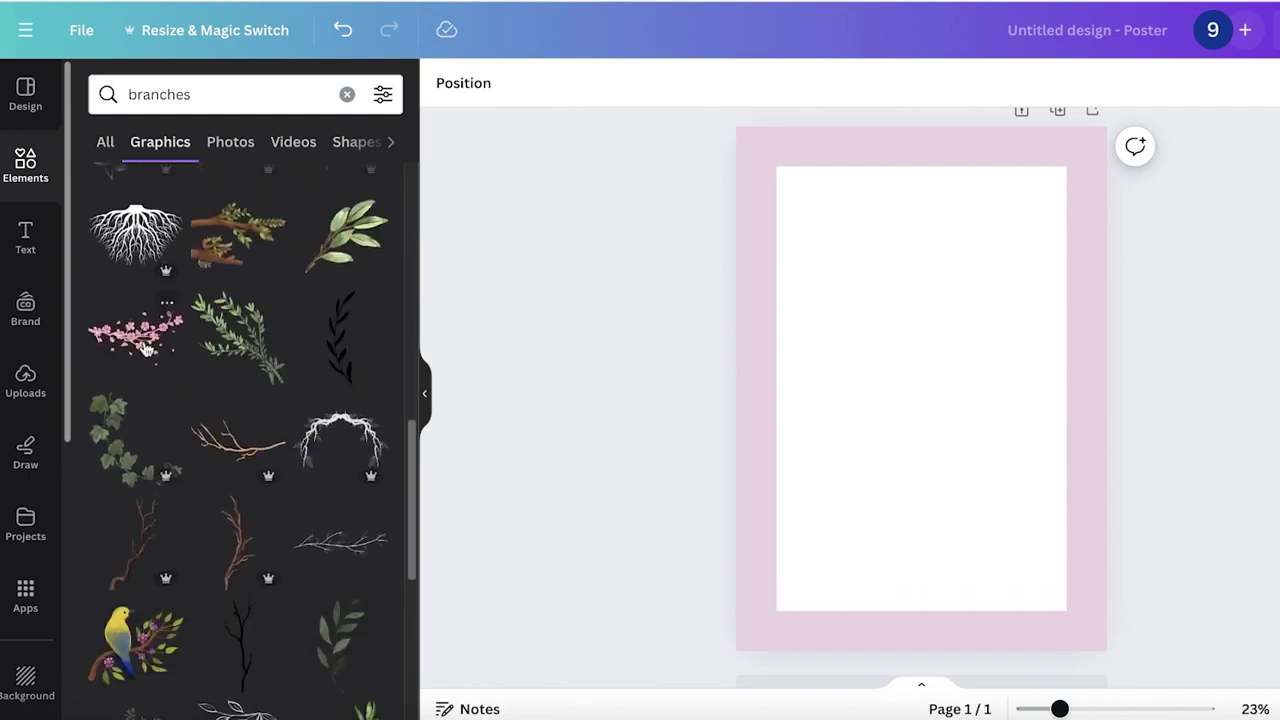
{"action": "left_click", "coordinate": [145, 348]}
Step: Flip the blossom vertically and place it in the poster's top-left corner
{"action": "left_click_drag", "start_coordinate": [940, 410], "coordinate": [1028, 605]}
{"action": "left_click", "coordinate": [1166, 634]}
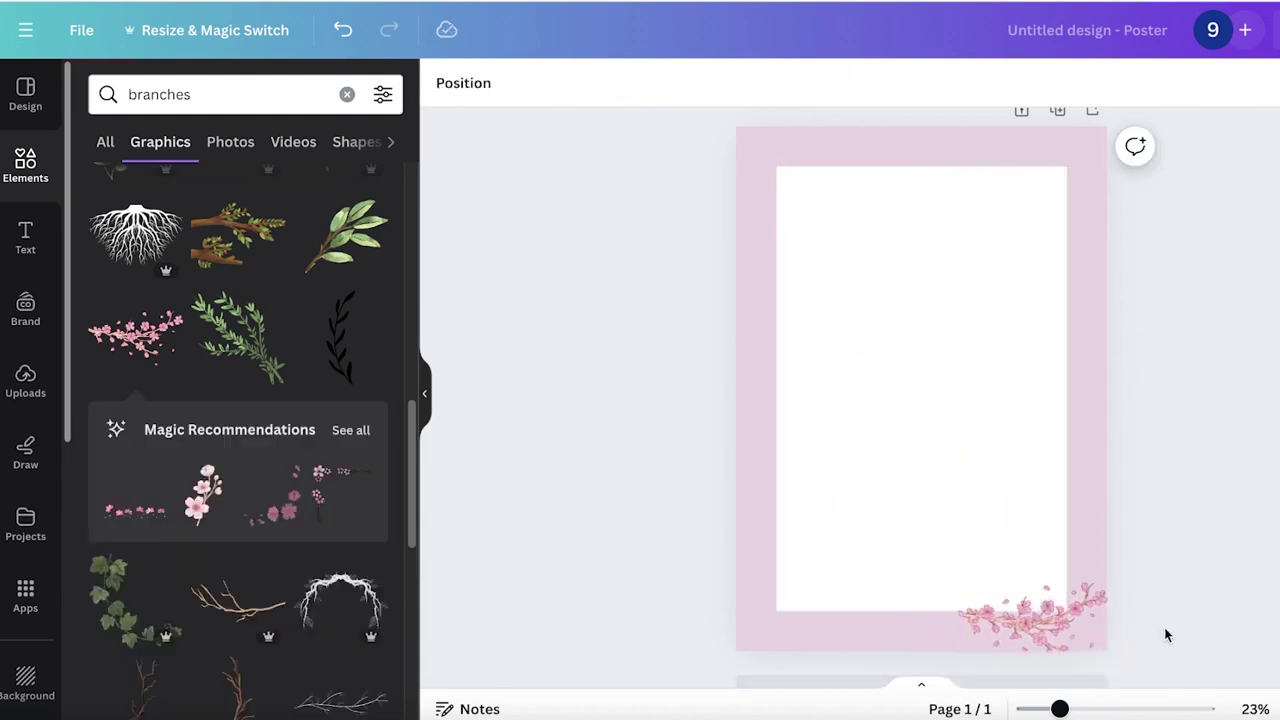
{"action": "left_click", "coordinate": [1071, 618]}
{"action": "left_click_drag", "start_coordinate": [1022, 625], "coordinate": [789, 114]}
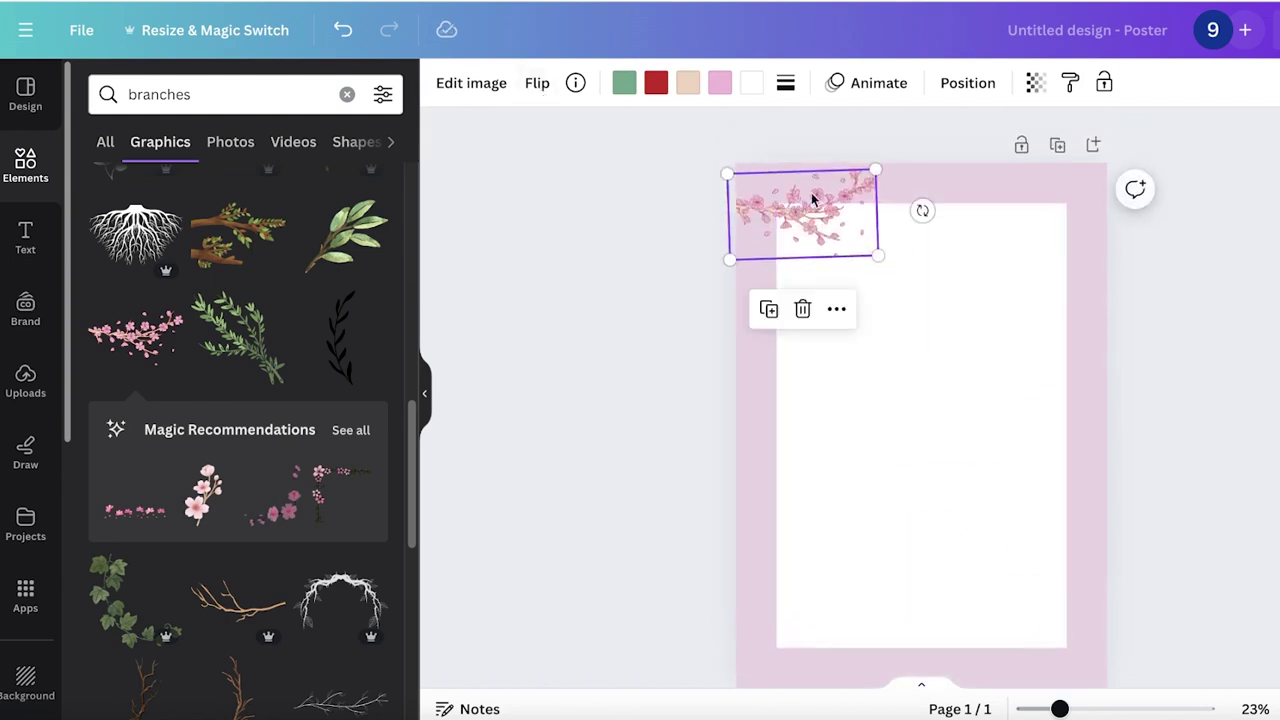
{"action": "left_click", "coordinate": [537, 84]}
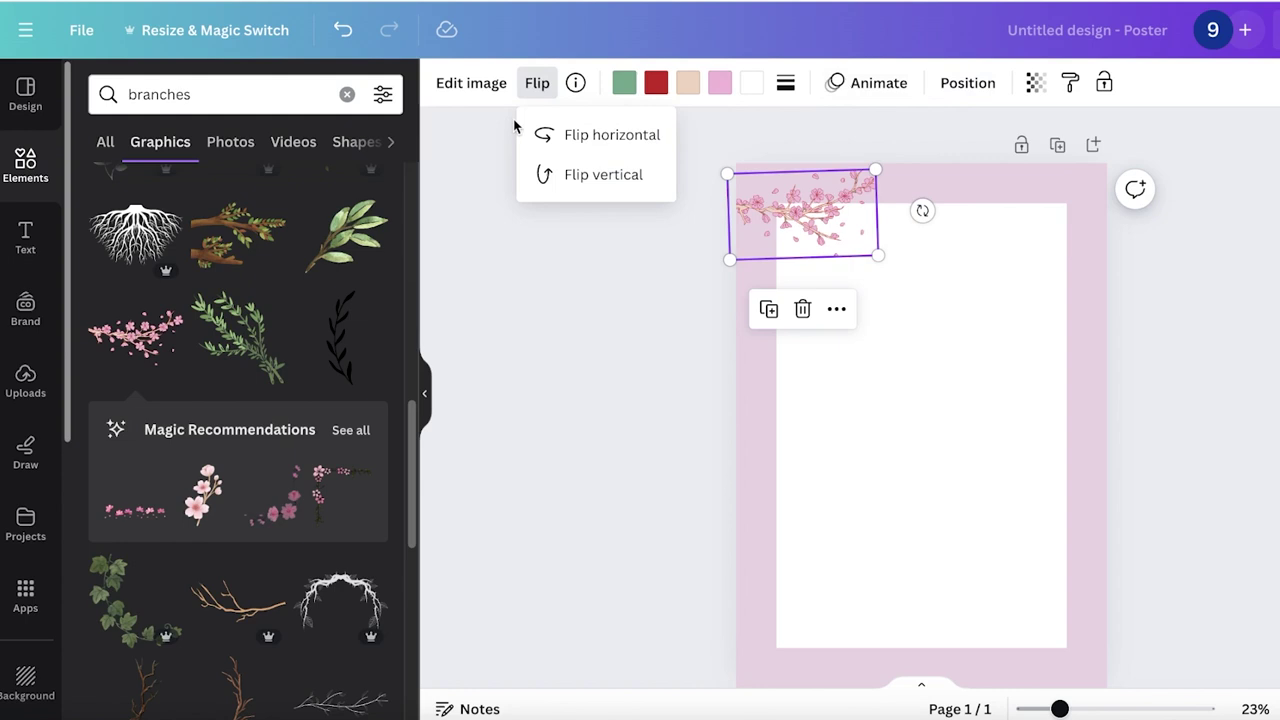
{"action": "left_click", "coordinate": [553, 186]}
{"action": "left_click_drag", "start_coordinate": [806, 246], "coordinate": [800, 234]}
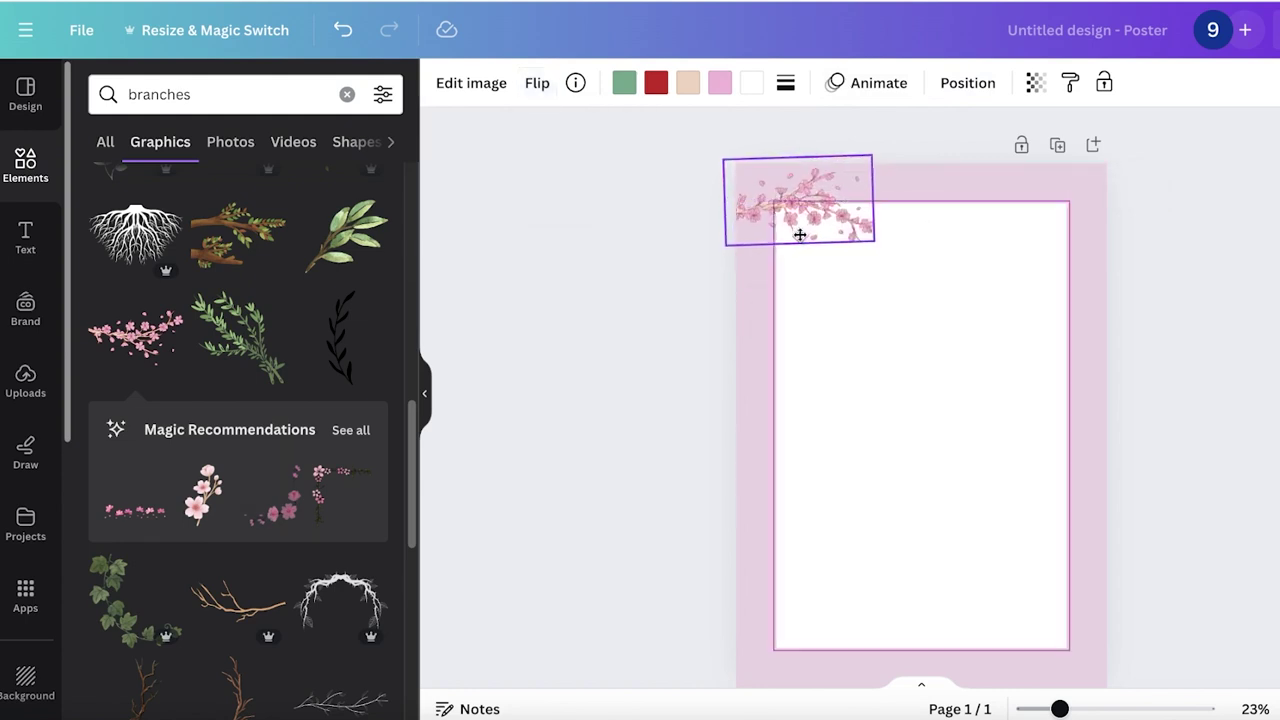
{"action": "left_click", "coordinate": [1232, 232]}
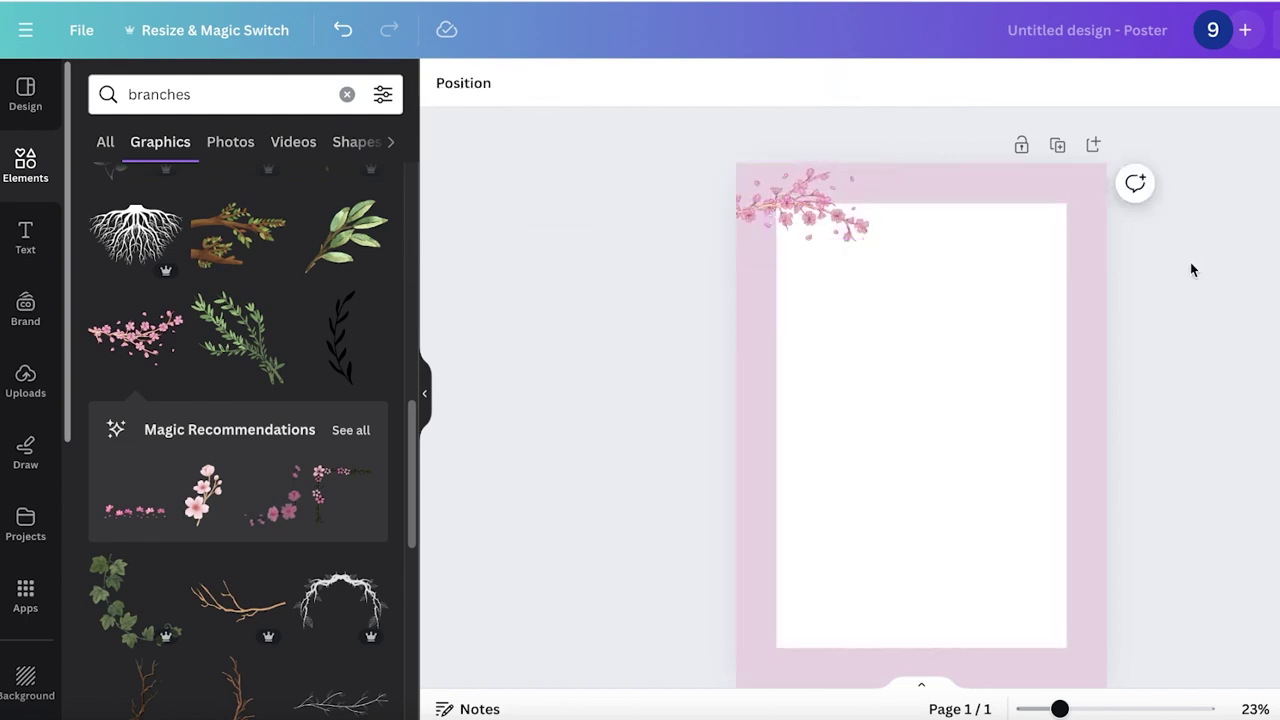
Step: Enlarge the top-left blossom branch by its corner handle
{"action": "left_click", "coordinate": [360, 432]}
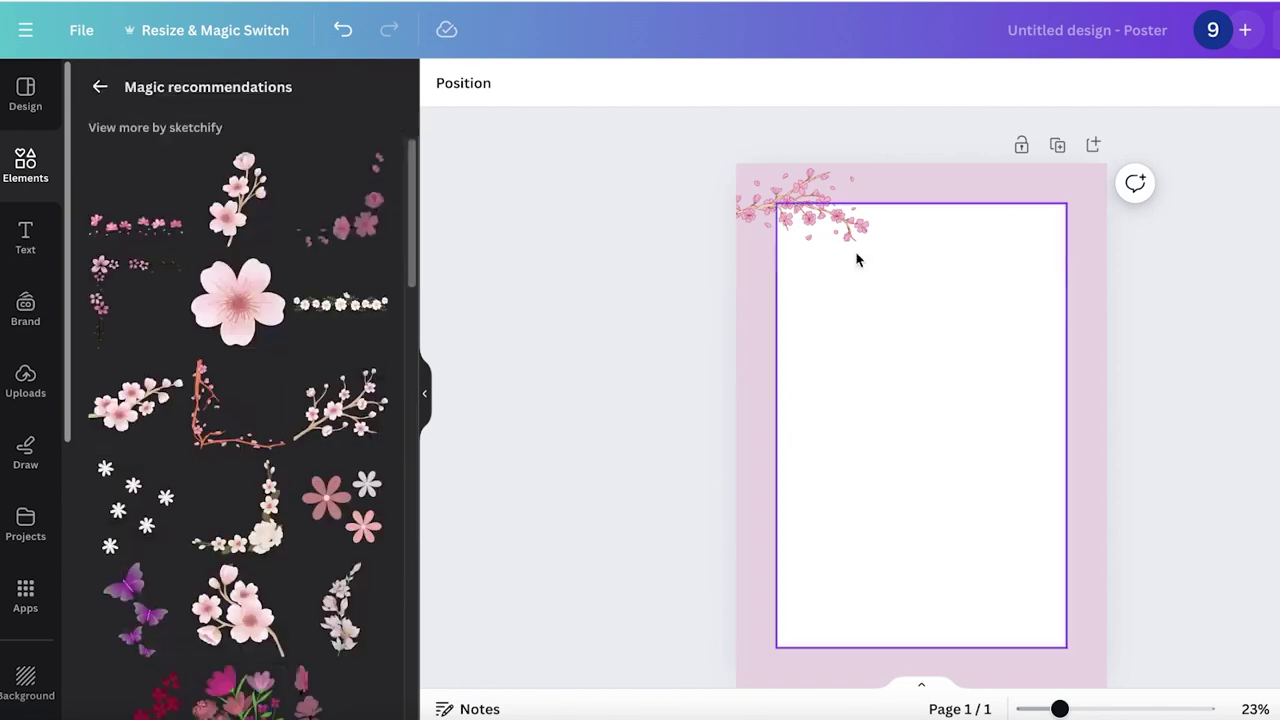
{"action": "left_click", "coordinate": [771, 211]}
{"action": "left_click_drag", "start_coordinate": [866, 237], "coordinate": [888, 251]}
{"action": "left_click", "coordinate": [1244, 415]}
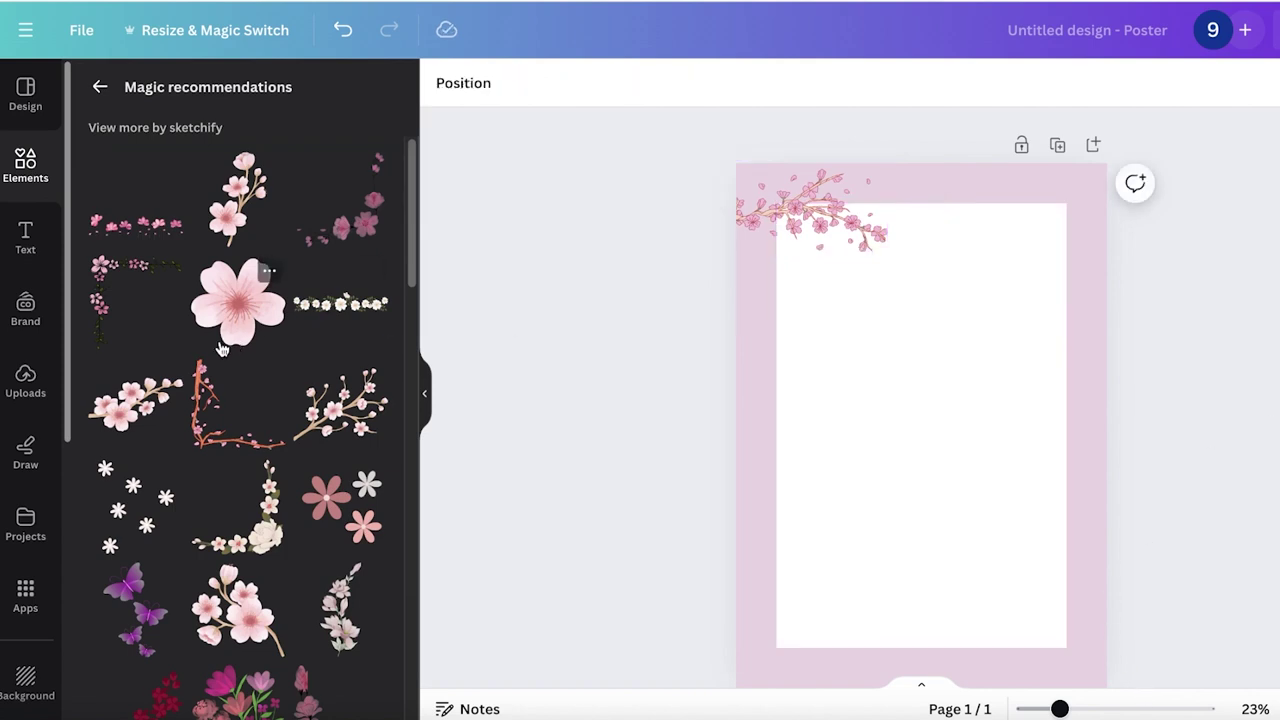
Step: Add a pink blossom twig and place it in the bottom-right corner
{"action": "scroll", "coordinate": [222, 348], "scroll_direction": "down", "scroll_amount": 5}
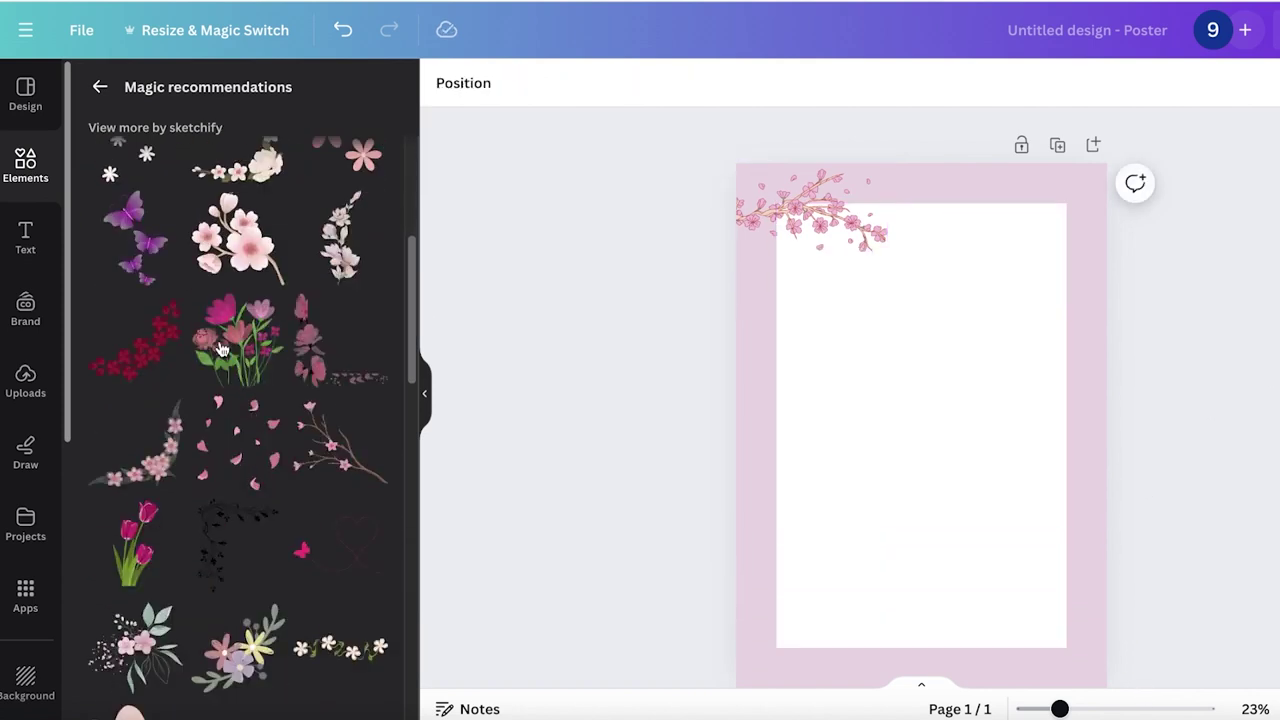
{"action": "scroll", "coordinate": [337, 415], "scroll_direction": "down", "scroll_amount": 1}
{"action": "left_click", "coordinate": [342, 426]}
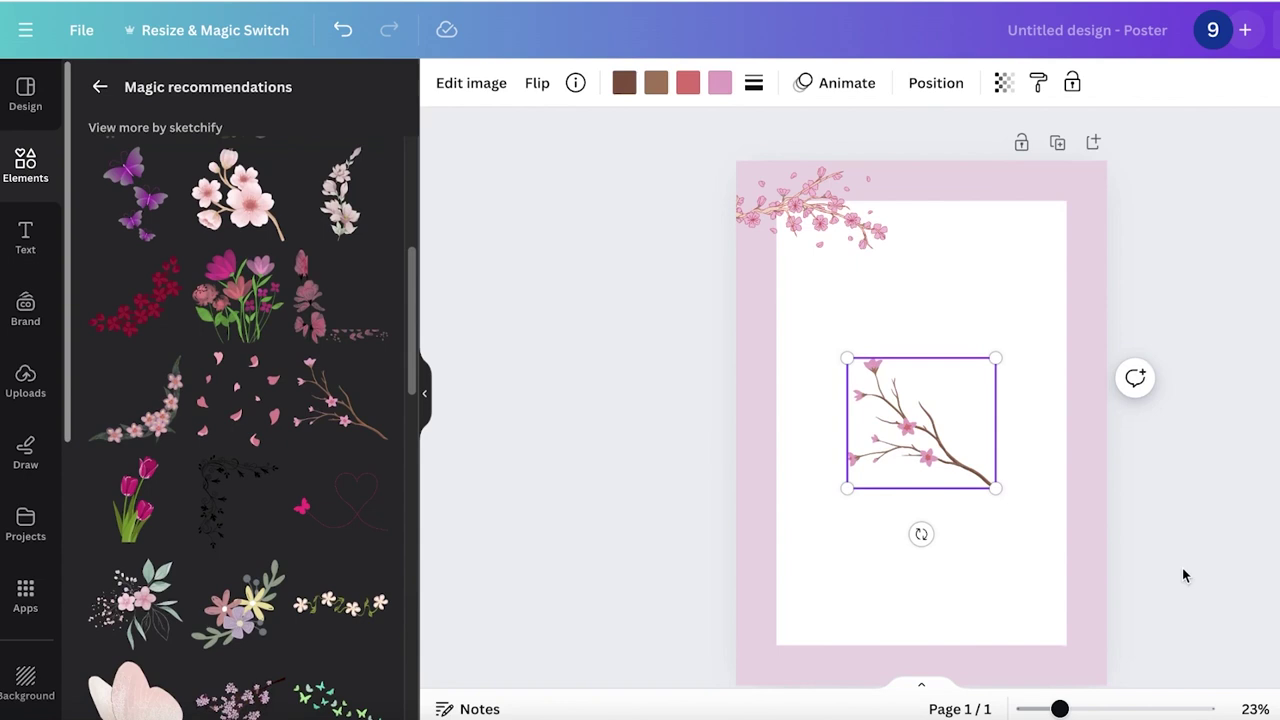
{"action": "left_click_drag", "start_coordinate": [905, 460], "coordinate": [1080, 640]}
{"action": "key", "text": "Escape"}
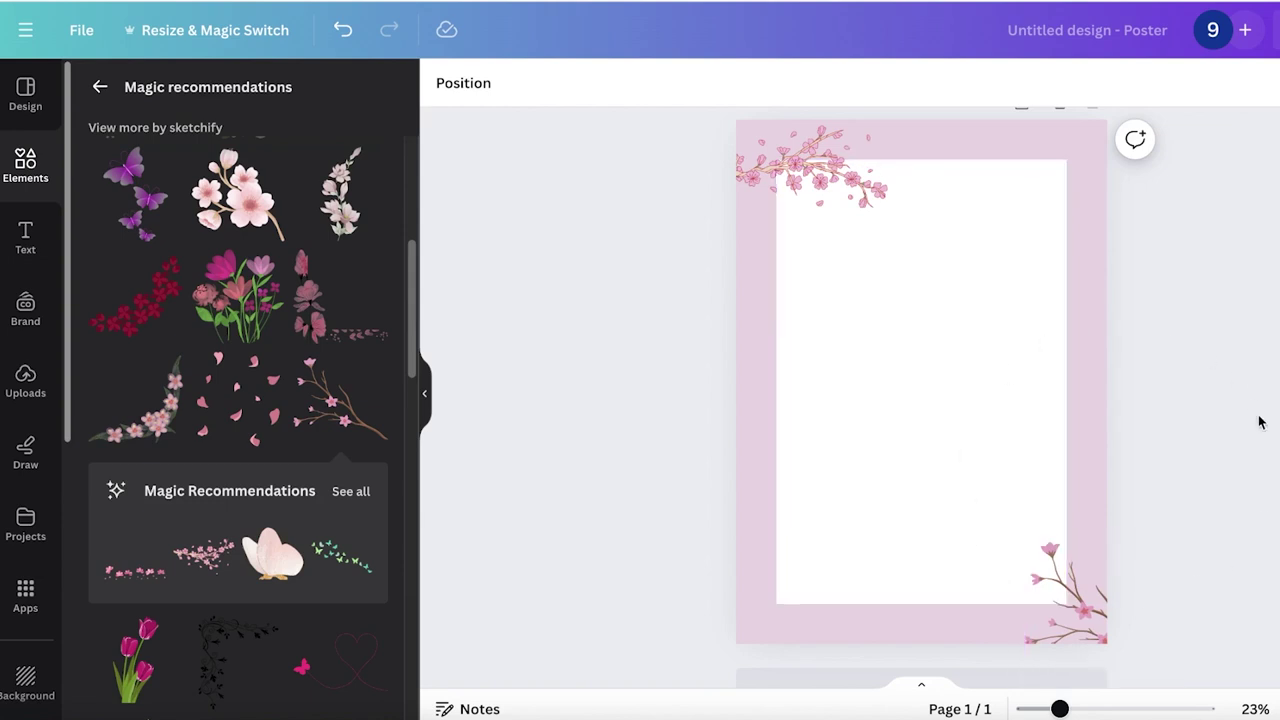
Step: Add the scattered-petals graphic, resize it and fit it over the white area
{"action": "left_click", "coordinate": [250, 383]}
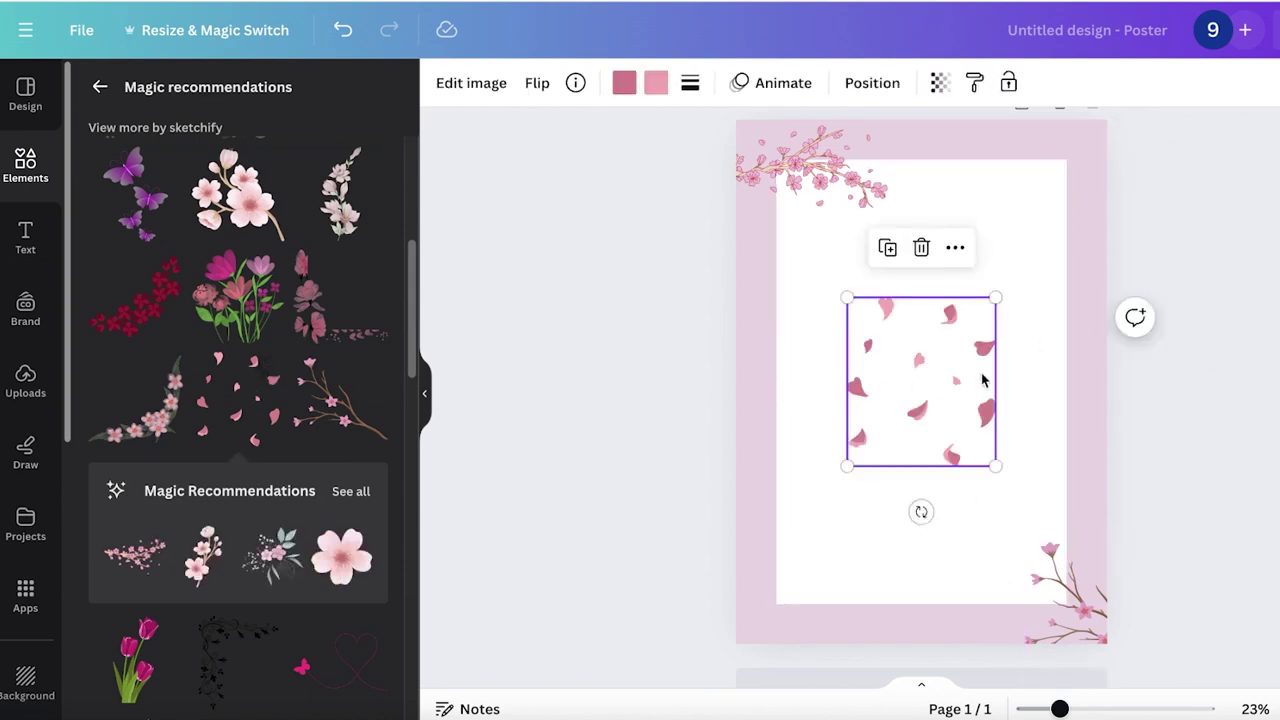
{"action": "left_click", "coordinate": [998, 290]}
{"action": "left_click", "coordinate": [898, 373]}
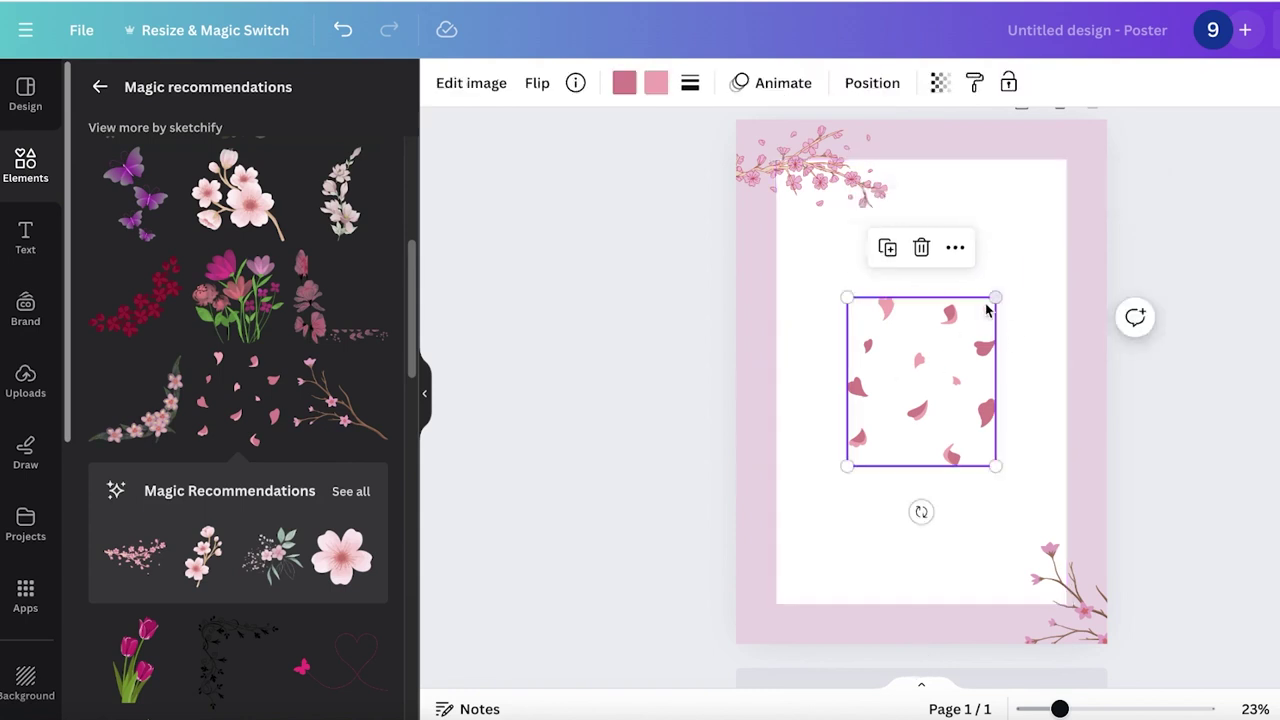
{"action": "left_click_drag", "start_coordinate": [996, 297], "coordinate": [1143, 129]}
{"action": "left_click_drag", "start_coordinate": [930, 335], "coordinate": [857, 417]}
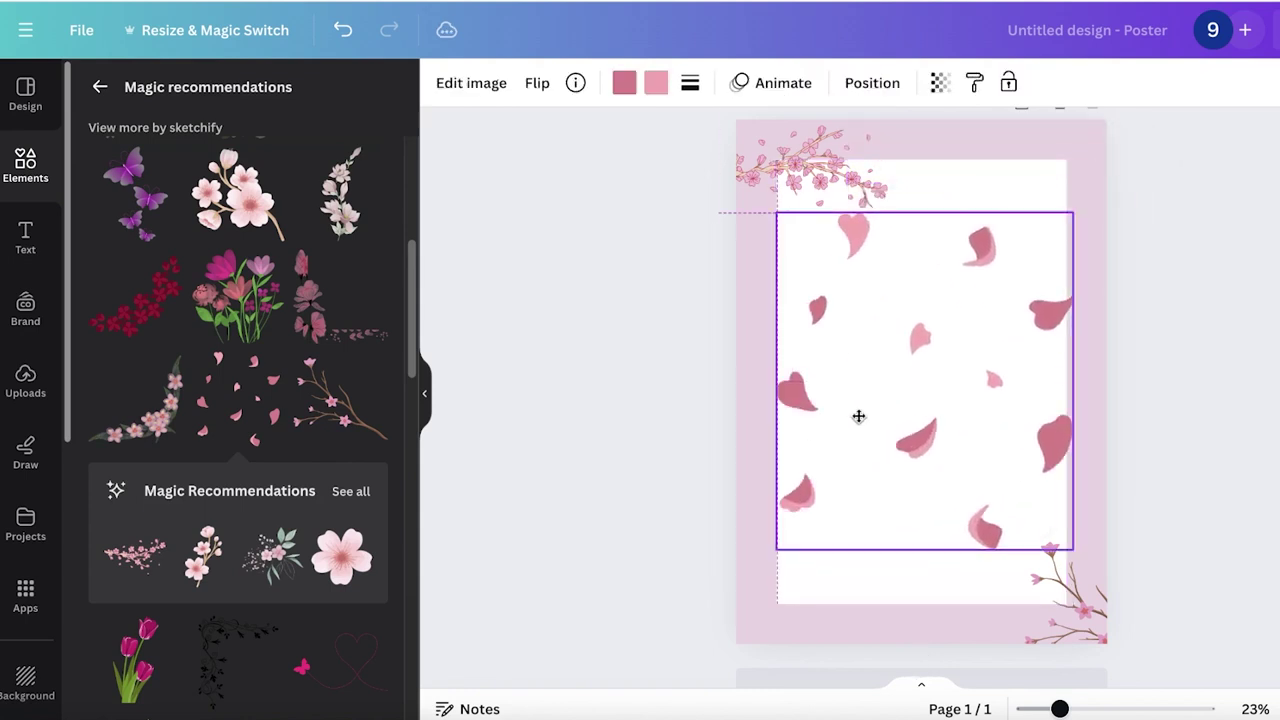
{"action": "left_click_drag", "start_coordinate": [1069, 546], "coordinate": [1040, 505]}
{"action": "left_click_drag", "start_coordinate": [953, 433], "coordinate": [961, 681]}
Step: Place a second copy of the petals lower down on the page
{"action": "scroll", "coordinate": [1037, 527], "scroll_direction": "down", "scroll_amount": 2}
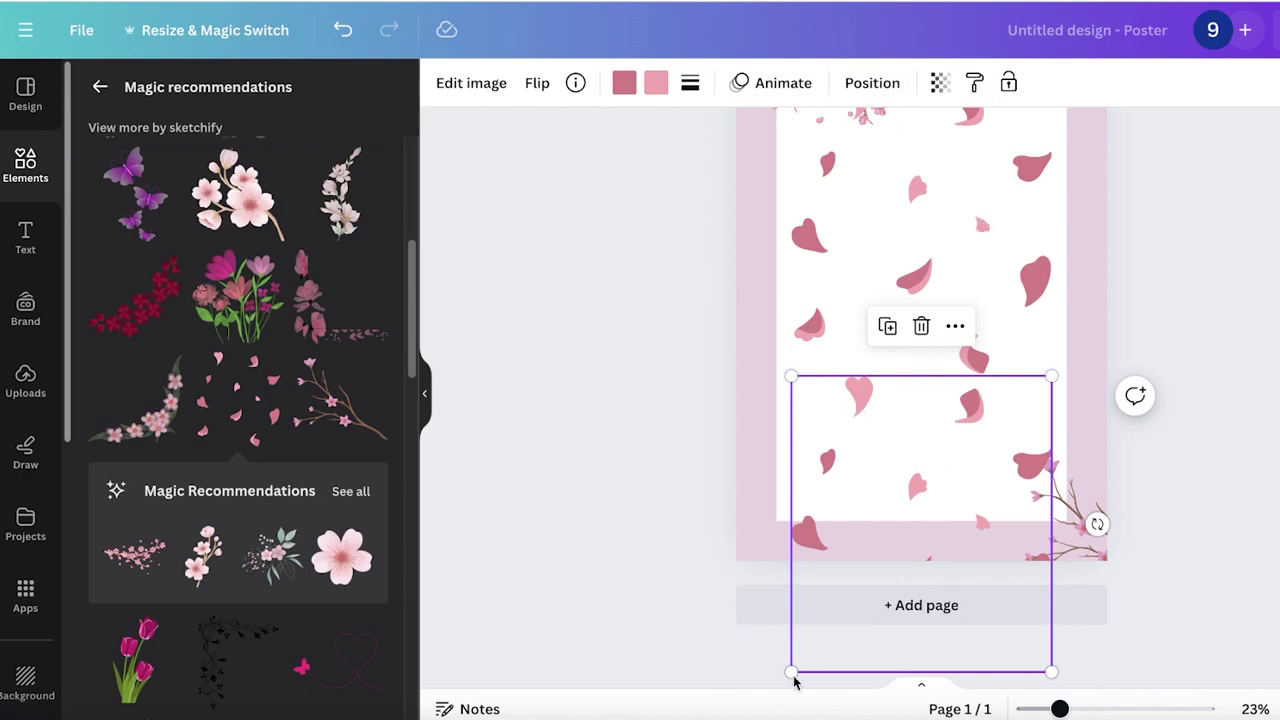
{"action": "left_click", "coordinate": [953, 329]}
{"action": "left_click_drag", "start_coordinate": [890, 440], "coordinate": [885, 295]}
{"action": "left_click", "coordinate": [949, 205]}
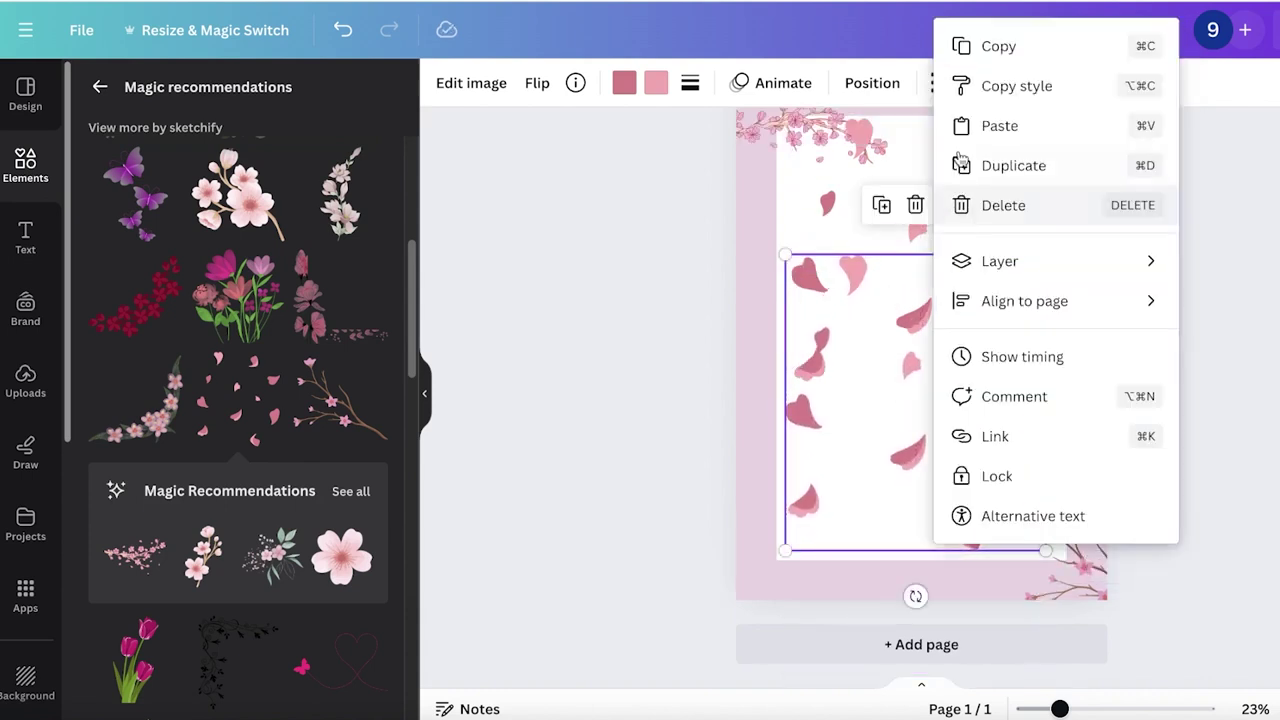
{"action": "left_click", "coordinate": [867, 396]}
{"action": "left_click_drag", "start_coordinate": [860, 397], "coordinate": [847, 523]}
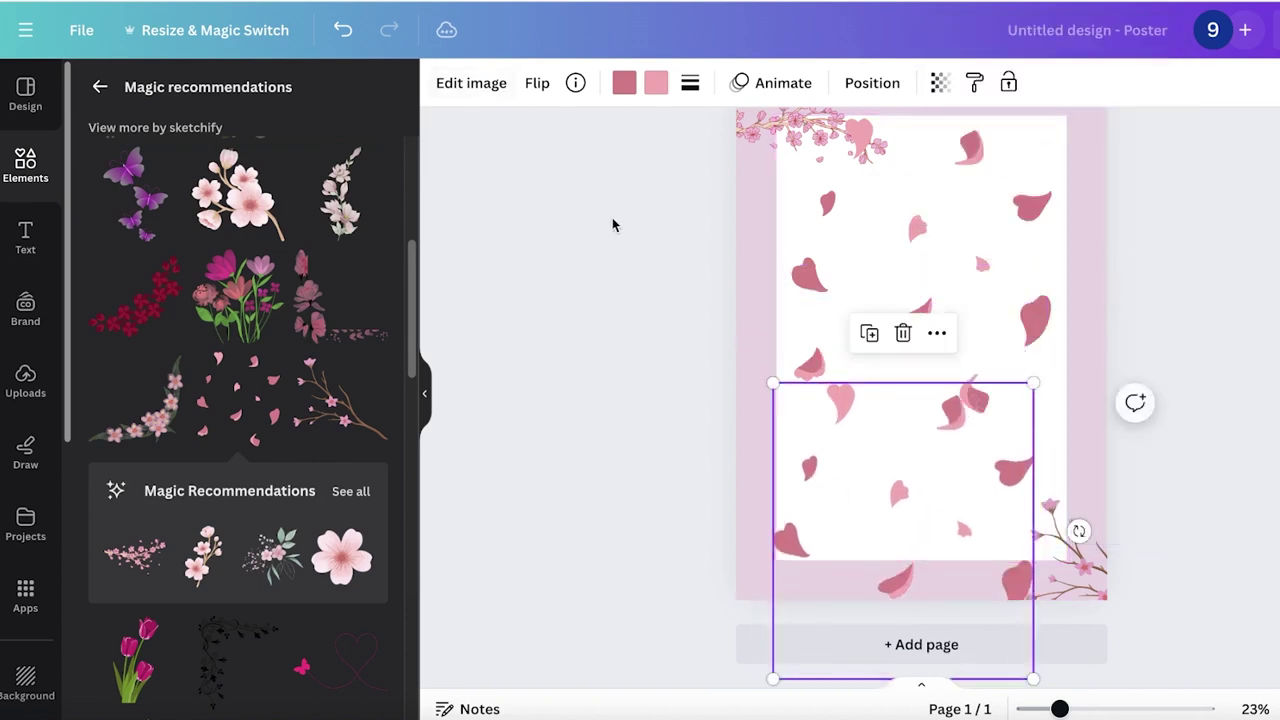
{"action": "left_click", "coordinate": [469, 82]}
Step: Crop the top and bottom off the lower petals copy so it fits, then move it up slightly
{"action": "left_click", "coordinate": [364, 93]}
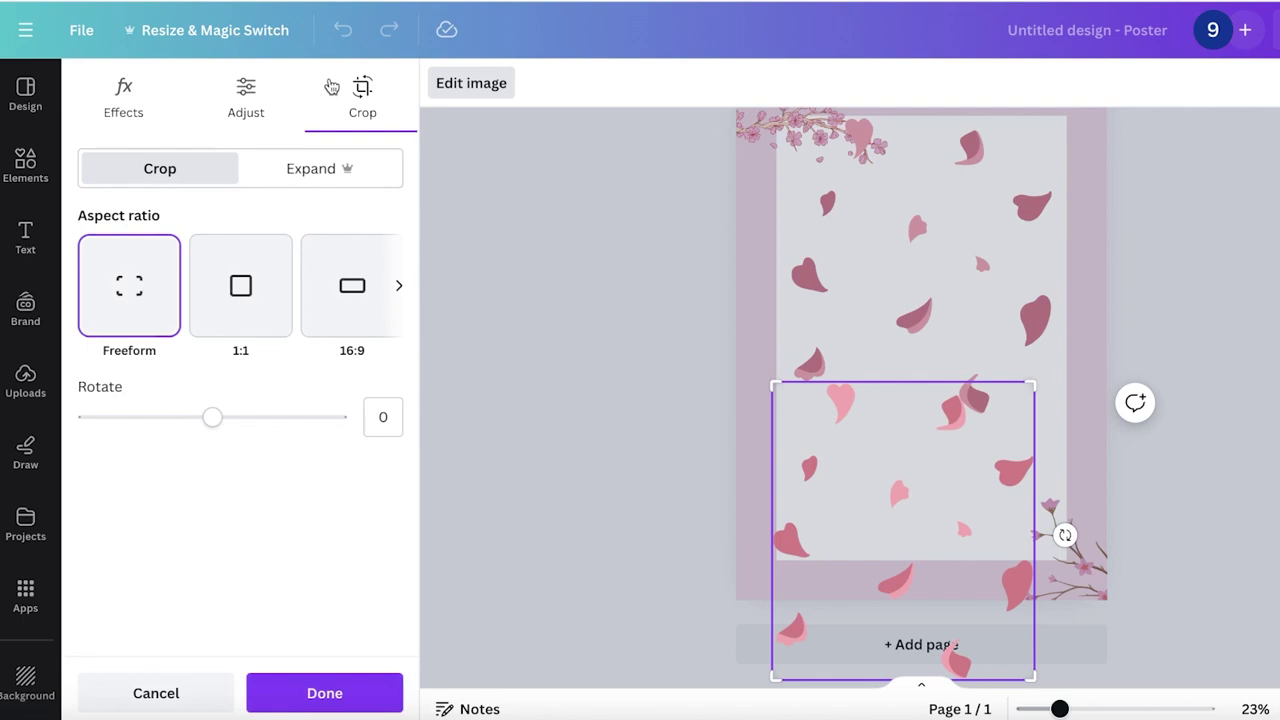
{"action": "left_click_drag", "start_coordinate": [773, 679], "coordinate": [729, 711]}
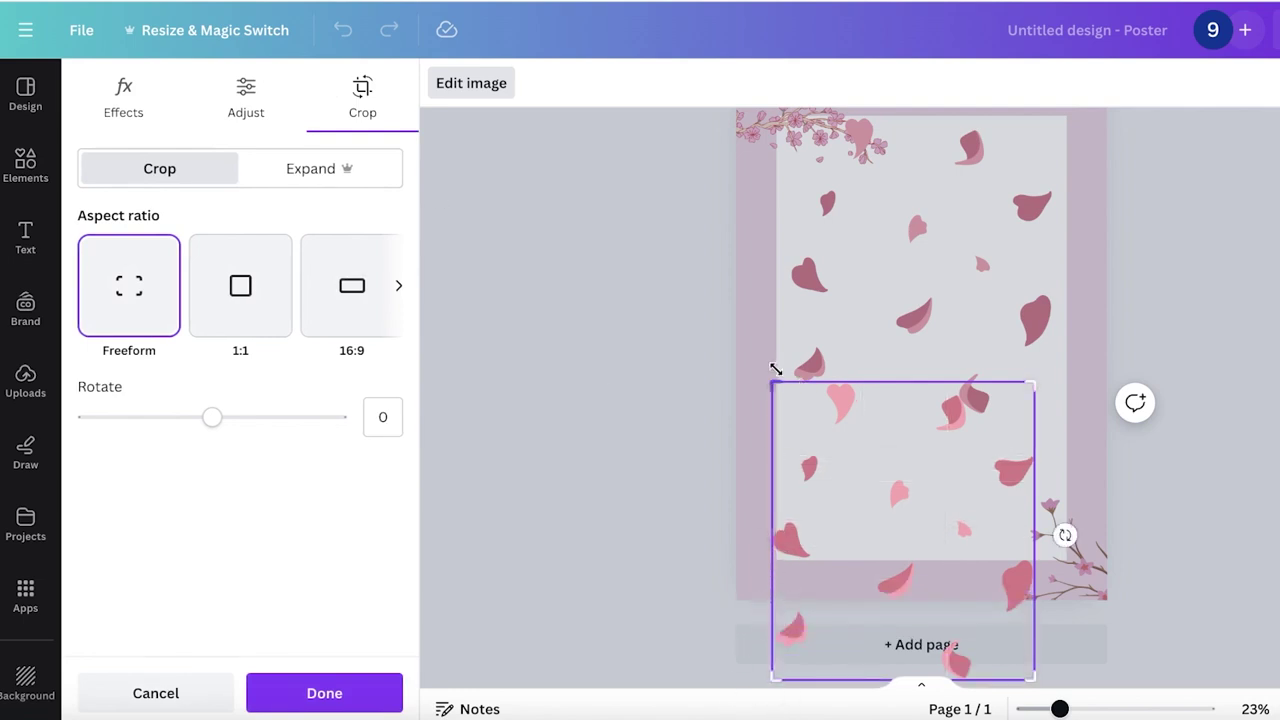
{"action": "left_click_drag", "start_coordinate": [774, 386], "coordinate": [764, 438]}
{"action": "left_click_drag", "start_coordinate": [772, 675], "coordinate": [760, 600]}
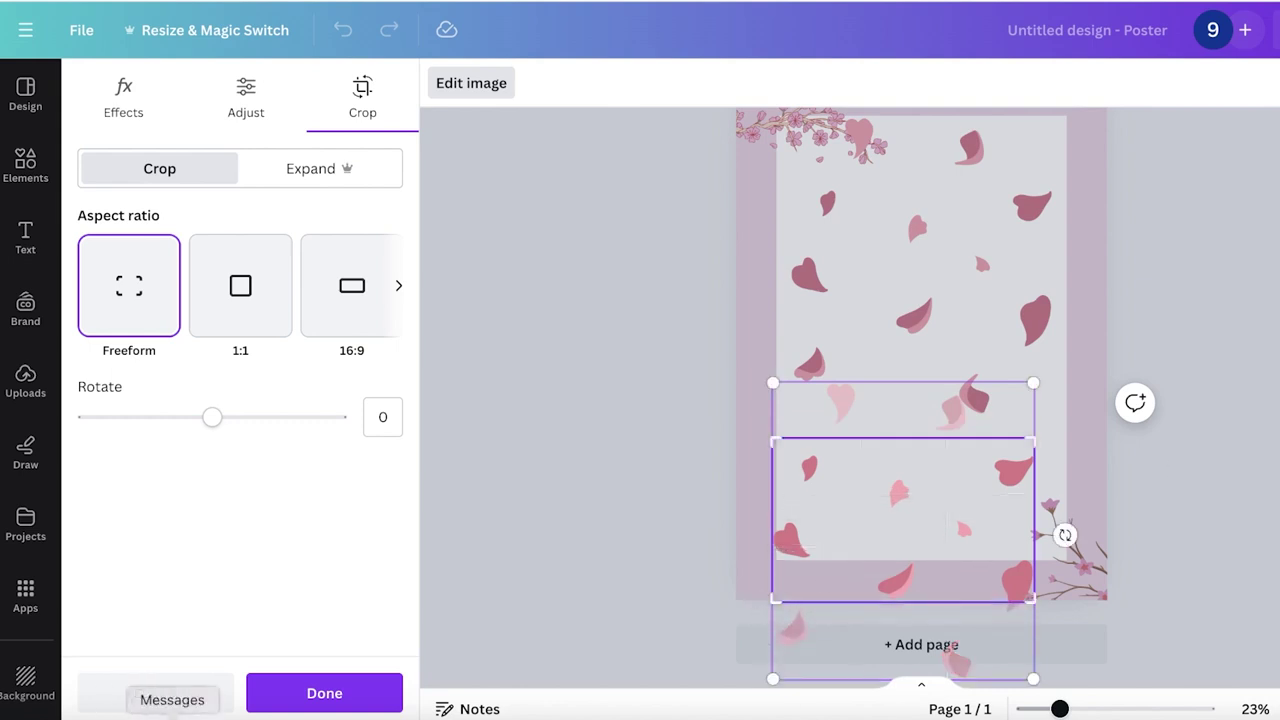
{"action": "left_click", "coordinate": [324, 693]}
{"action": "left_click_drag", "start_coordinate": [850, 546], "coordinate": [866, 497]}
{"action": "left_click", "coordinate": [1234, 409]}
Step: Fade the upper petal image to about 19 transparency
{"action": "scroll", "coordinate": [1234, 409], "scroll_direction": "up", "scroll_amount": 1}
{"action": "left_click", "coordinate": [866, 314]}
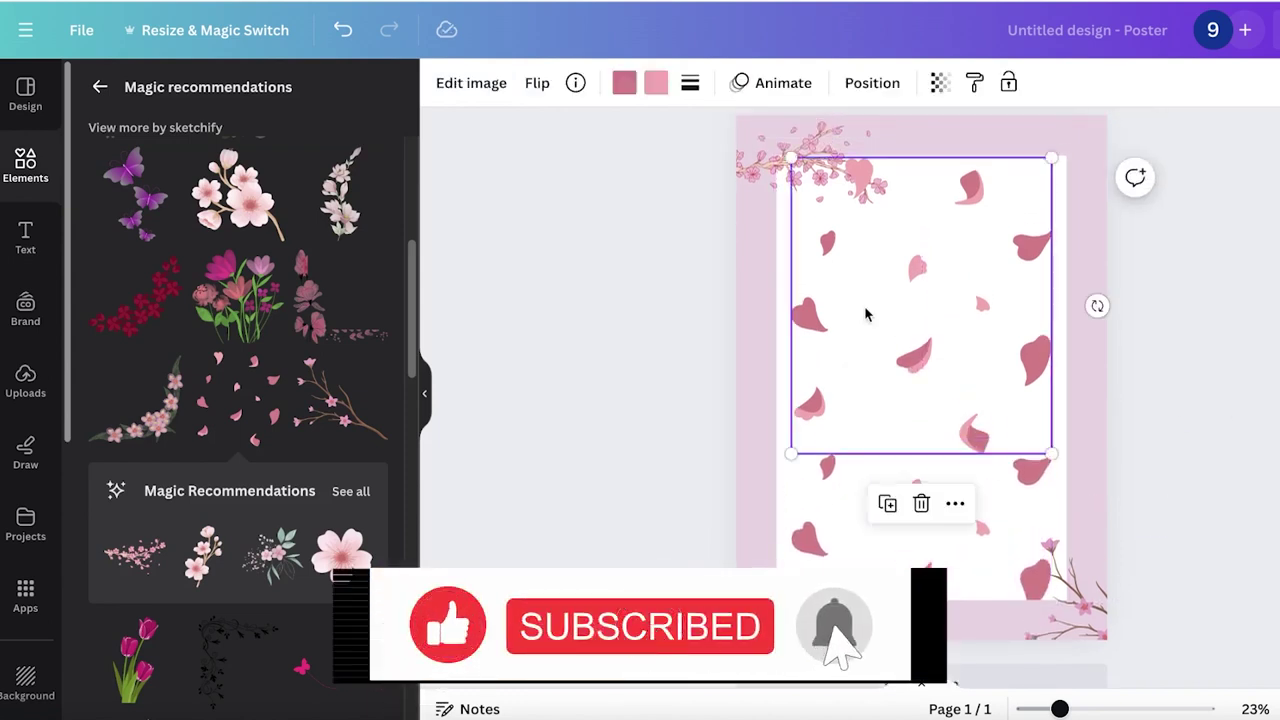
{"action": "left_click", "coordinate": [940, 82]}
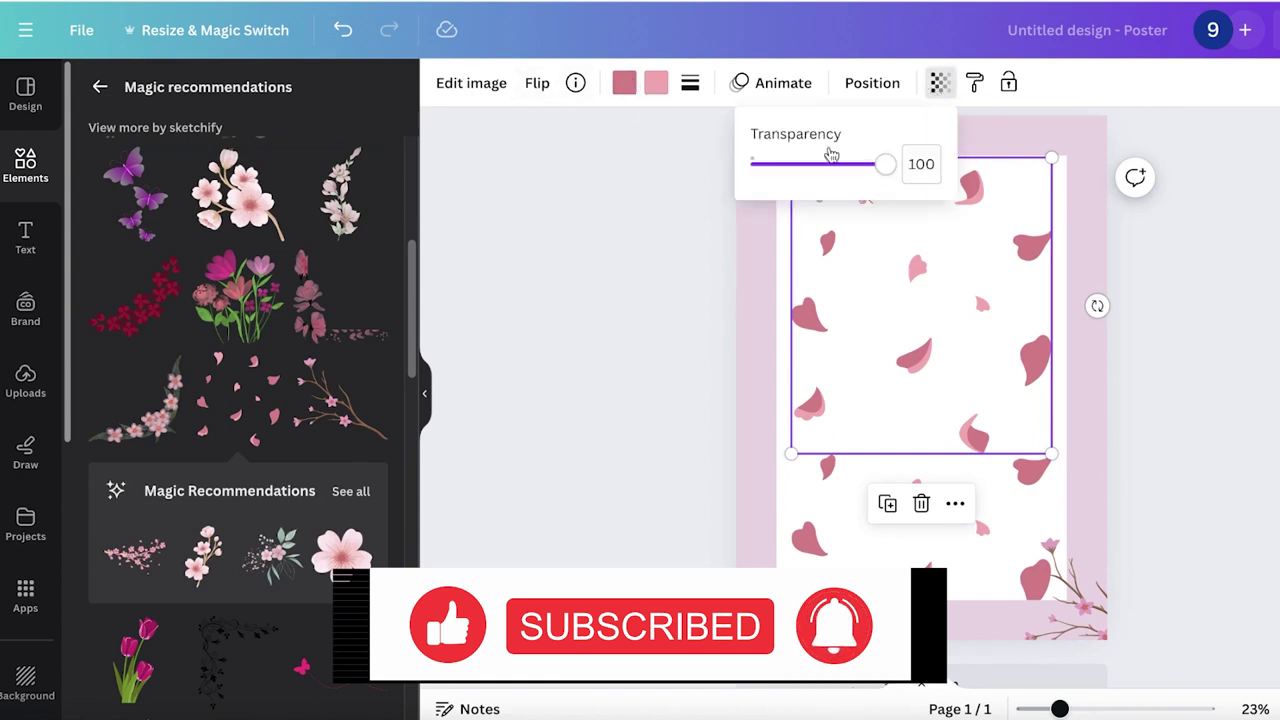
{"action": "left_click_drag", "start_coordinate": [884, 163], "coordinate": [773, 165]}
Step: Fade the lower petal image to about 20 transparency and recheck both images' values
{"action": "left_click", "coordinate": [1025, 517]}
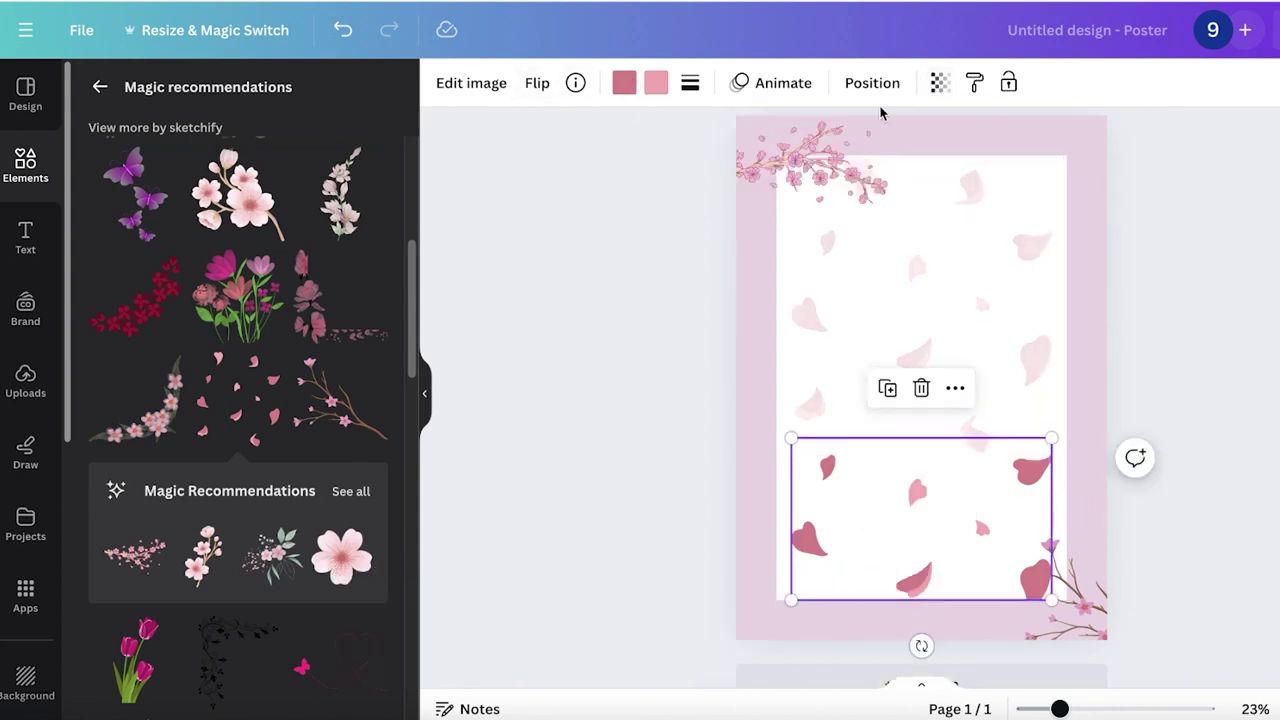
{"action": "left_click", "coordinate": [940, 82]}
{"action": "left_click_drag", "start_coordinate": [884, 163], "coordinate": [778, 174]}
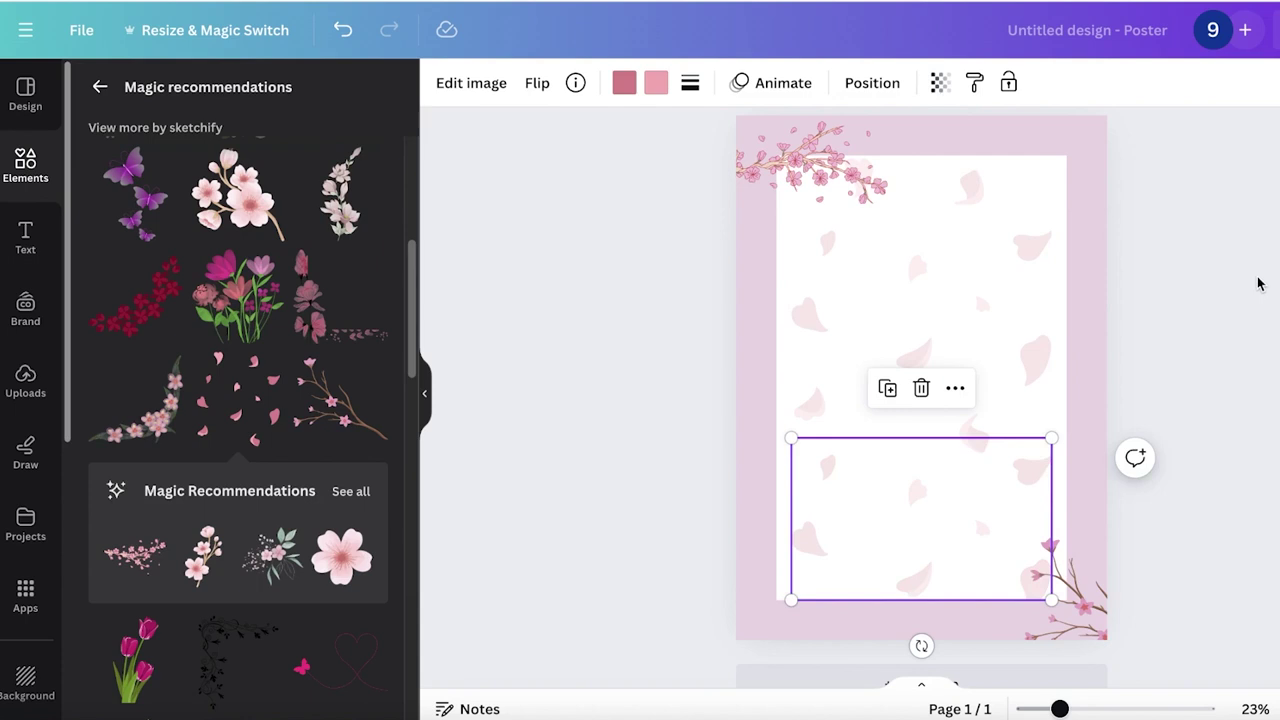
{"action": "left_click", "coordinate": [940, 82]}
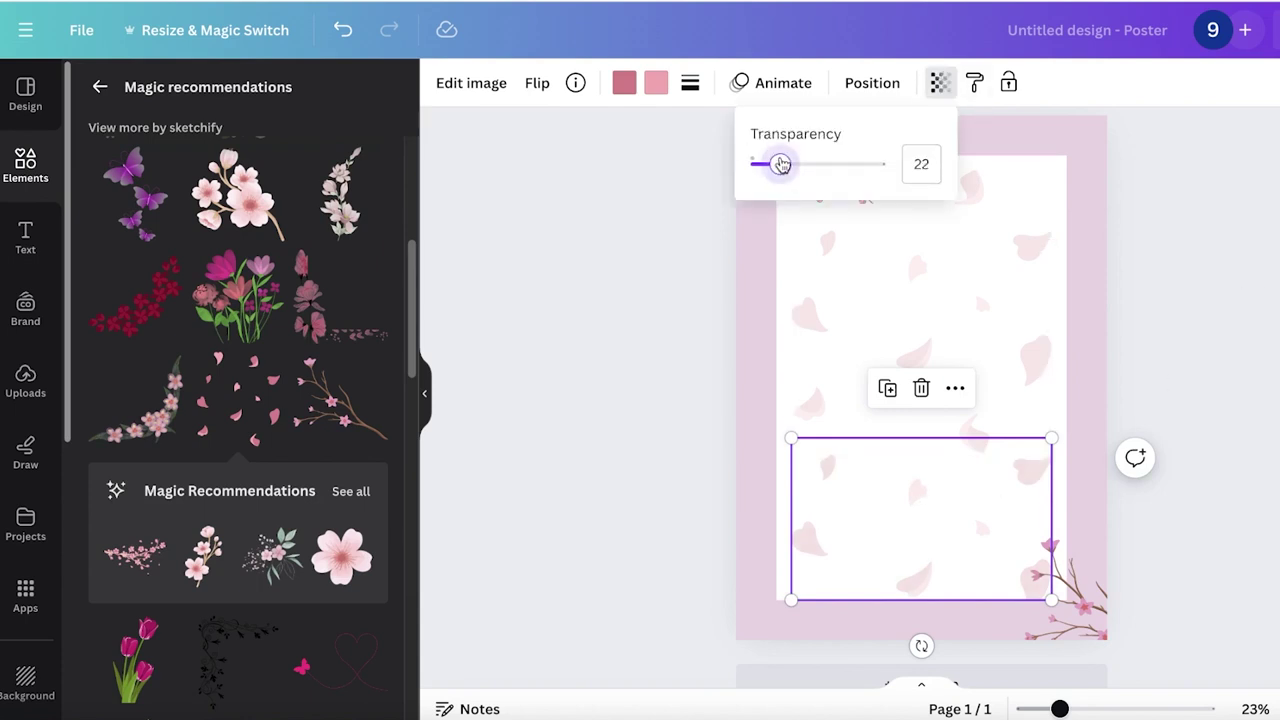
{"action": "left_click", "coordinate": [1025, 317]}
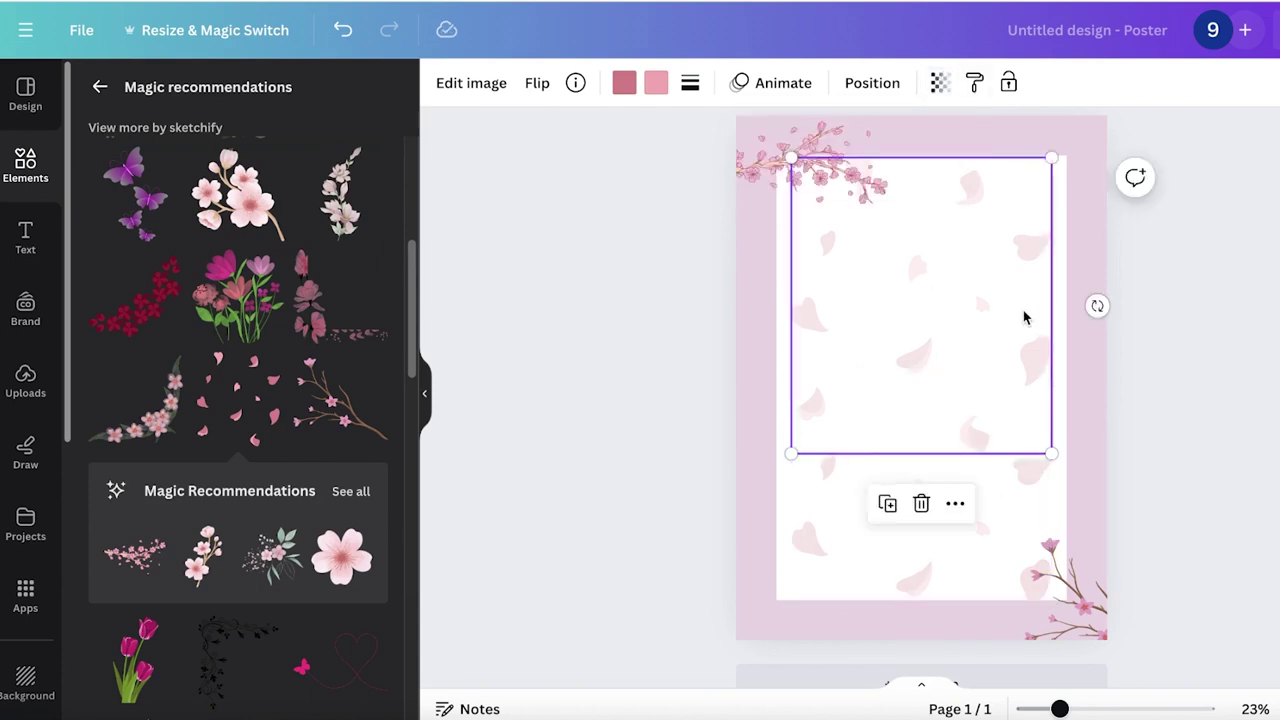
{"action": "left_click", "coordinate": [935, 84]}
{"action": "left_click", "coordinate": [1148, 257]}
{"action": "left_click", "coordinate": [1222, 314]}
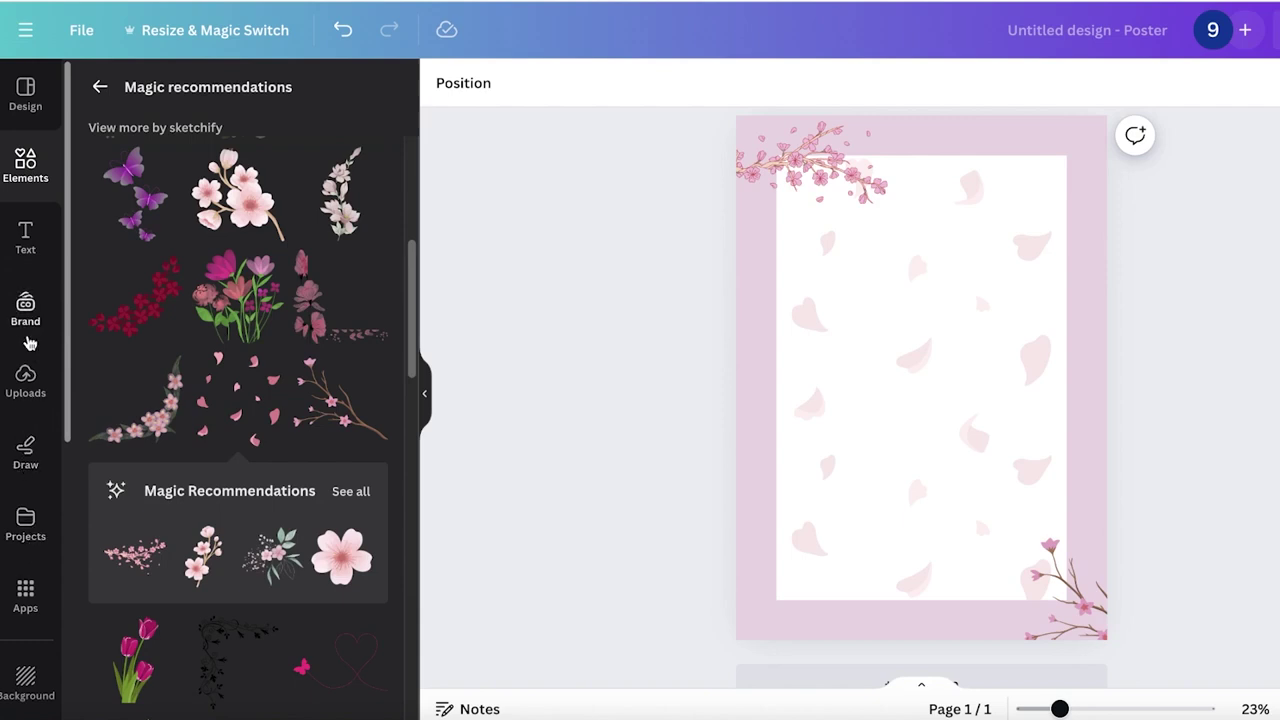
Step: Add the seated portrait photo from Uploads to the poster, then delete it
{"action": "left_click", "coordinate": [25, 375]}
{"action": "left_click", "coordinate": [238, 330]}
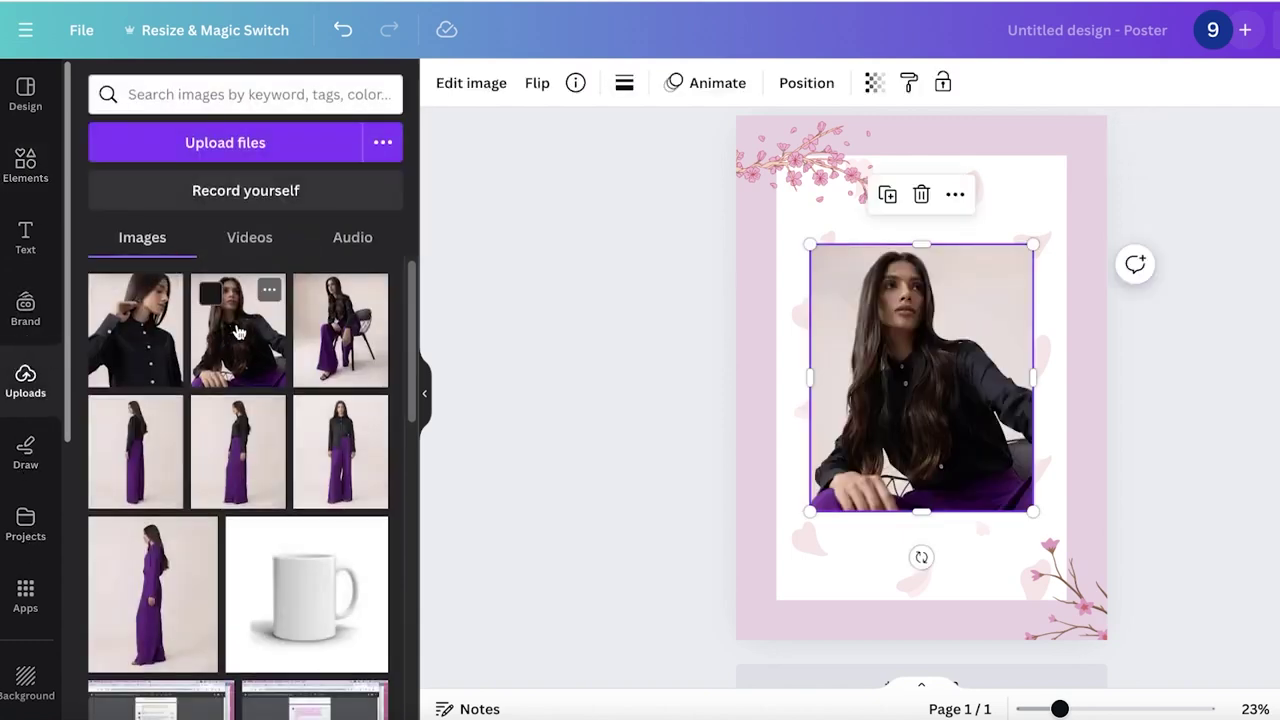
{"action": "left_click_drag", "start_coordinate": [932, 376], "coordinate": [957, 479]}
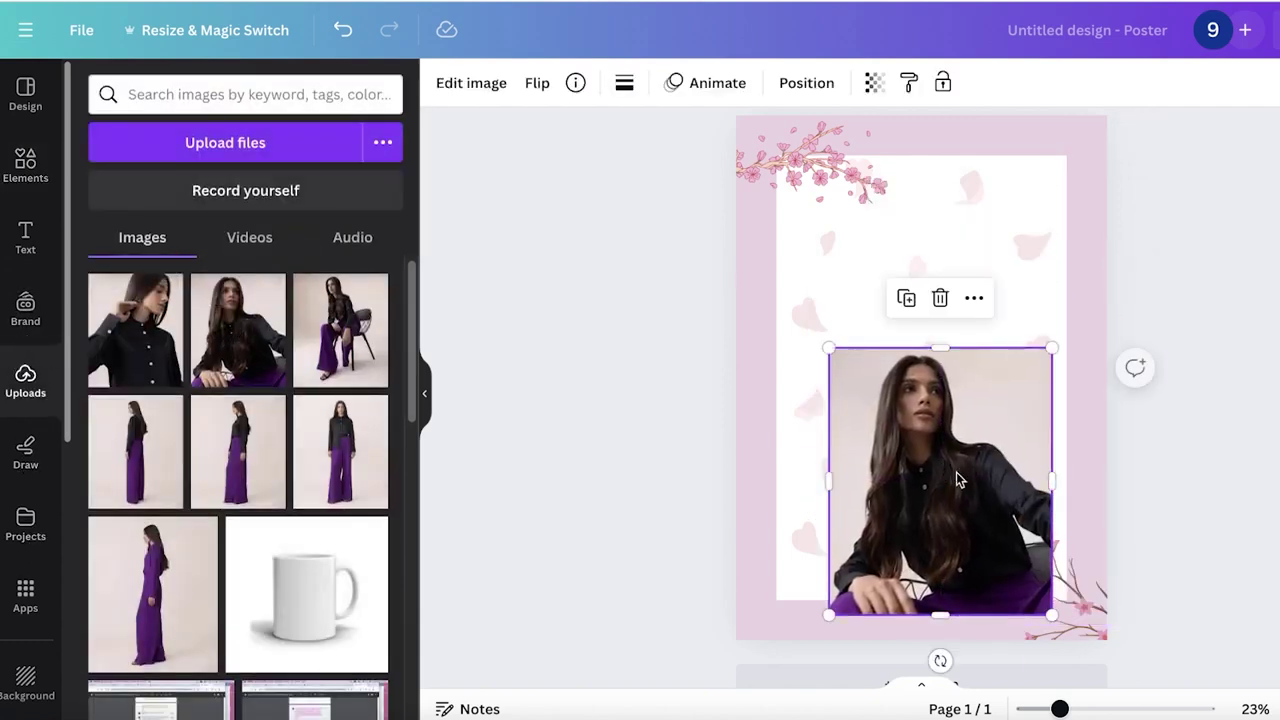
{"action": "key", "text": "Delete"}
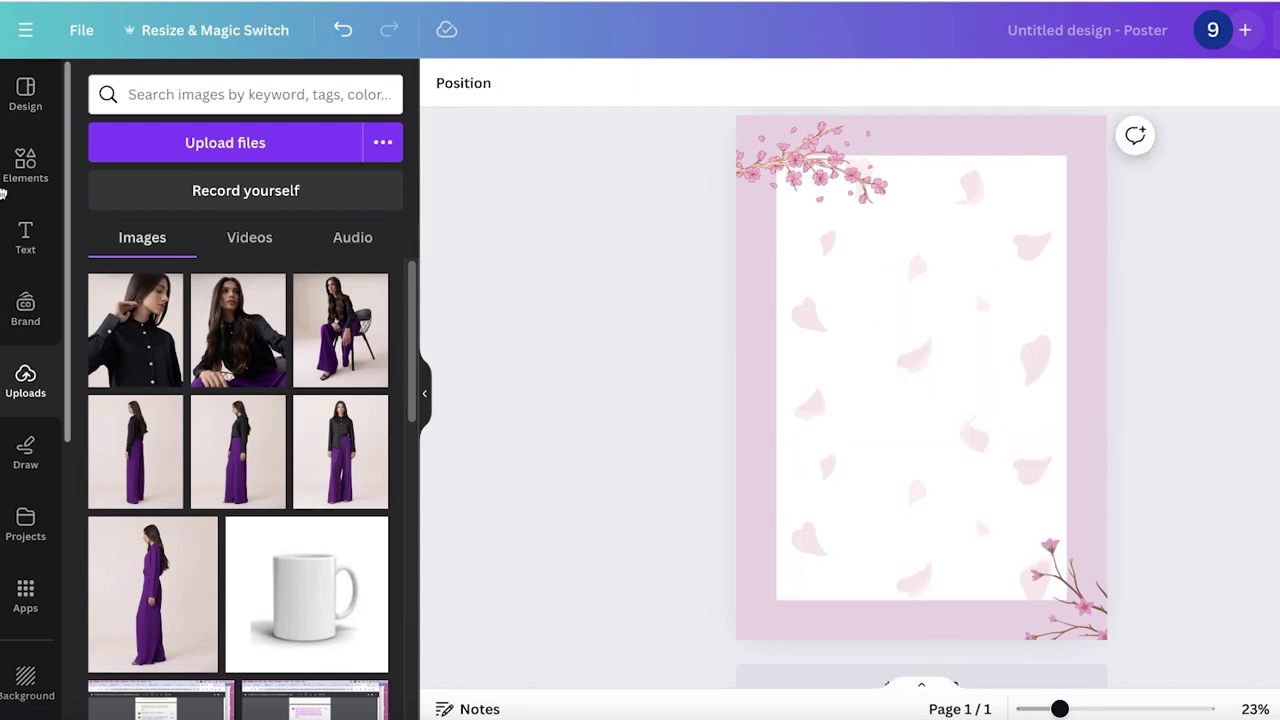
Step: Search the Elements library for 'frame' and show all frame results
{"action": "left_click", "coordinate": [10, 157]}
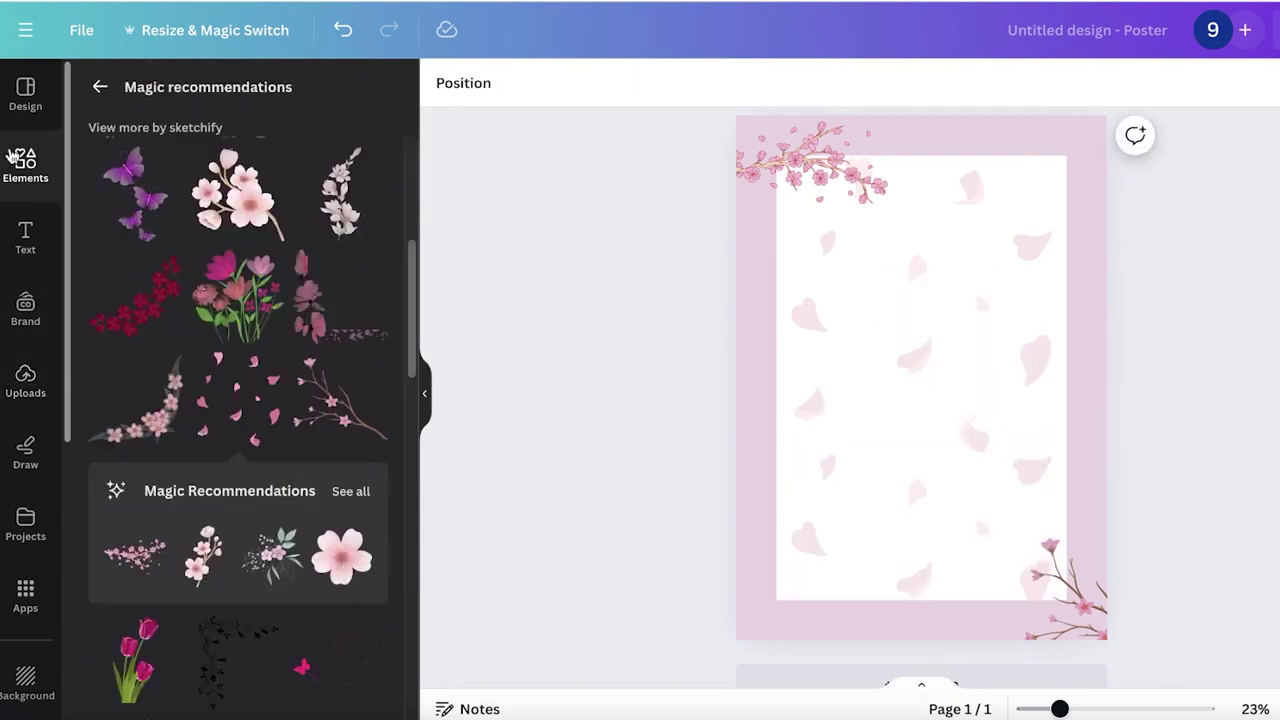
{"action": "left_click", "coordinate": [45, 193]}
{"action": "left_click", "coordinate": [234, 89]}
{"action": "type", "text": "fram"}
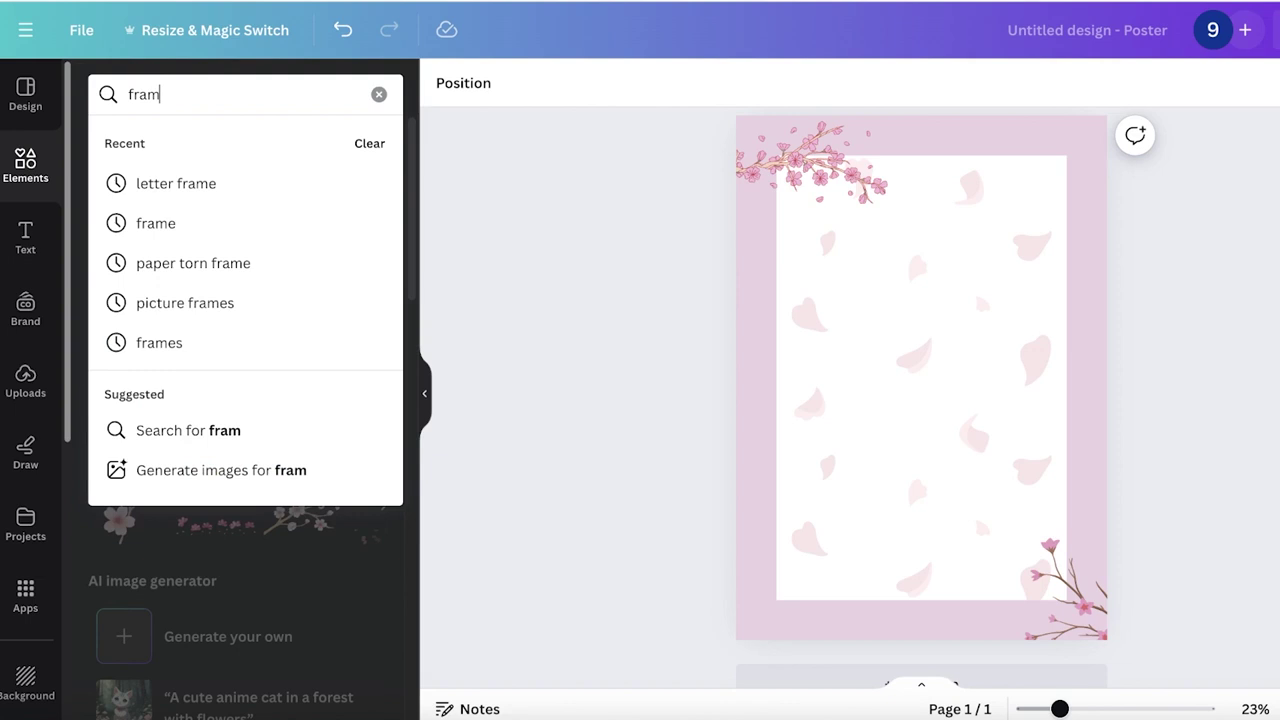
{"action": "type", "text": "e"}
{"action": "key", "text": "Return"}
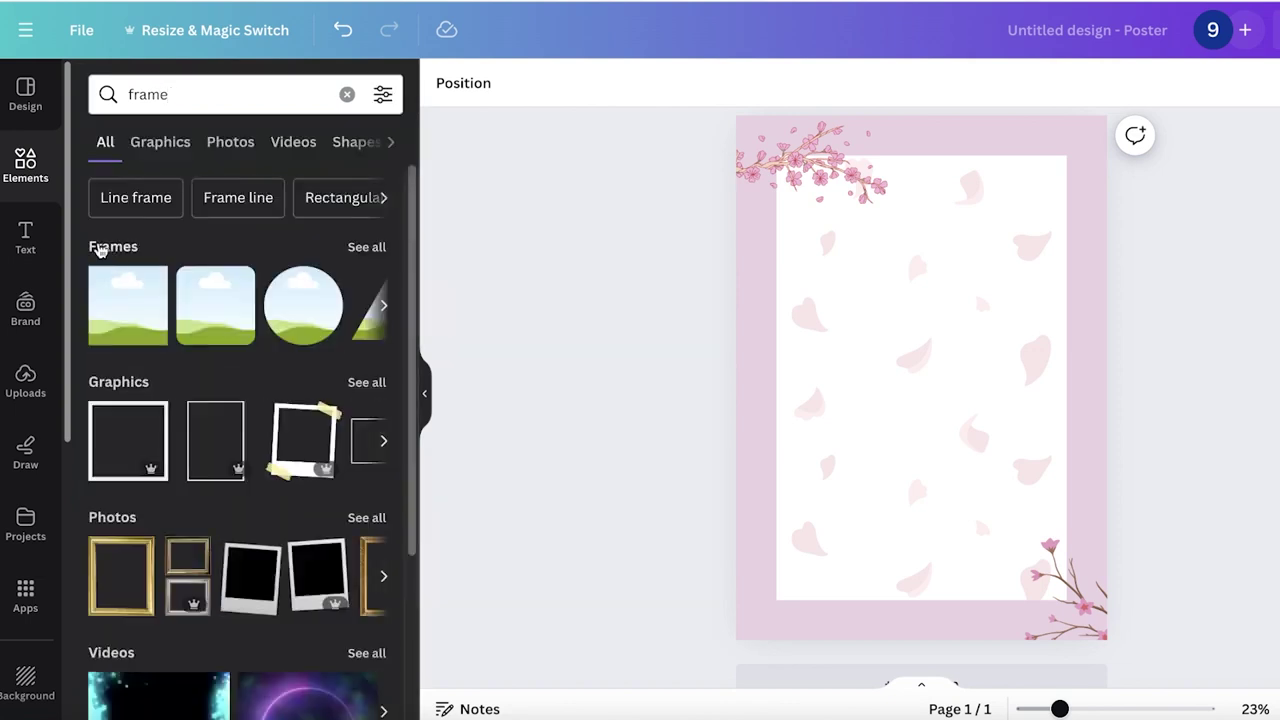
{"action": "left_click", "coordinate": [100, 250]}
Step: Browse the frame results and add the ornate gold-trimmed circle frame to the poster
{"action": "scroll", "coordinate": [288, 396], "scroll_direction": "down", "scroll_amount": 5}
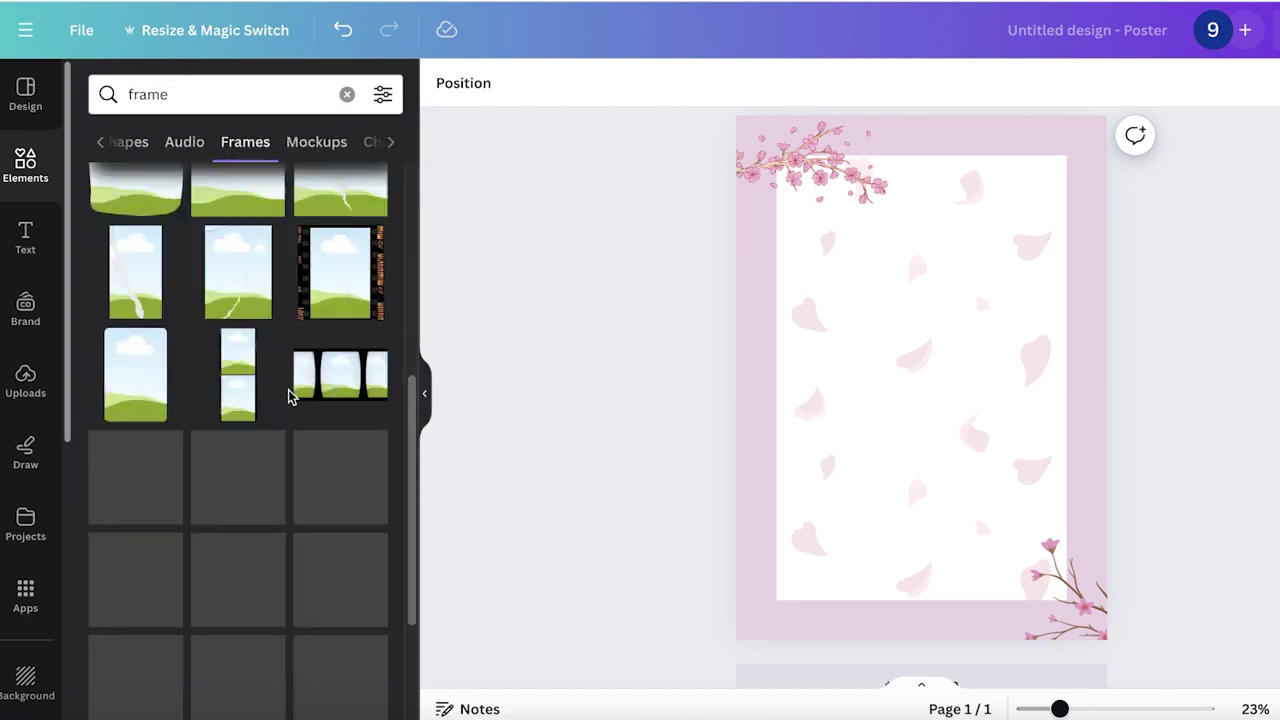
{"action": "scroll", "coordinate": [288, 396], "scroll_direction": "down", "scroll_amount": 10}
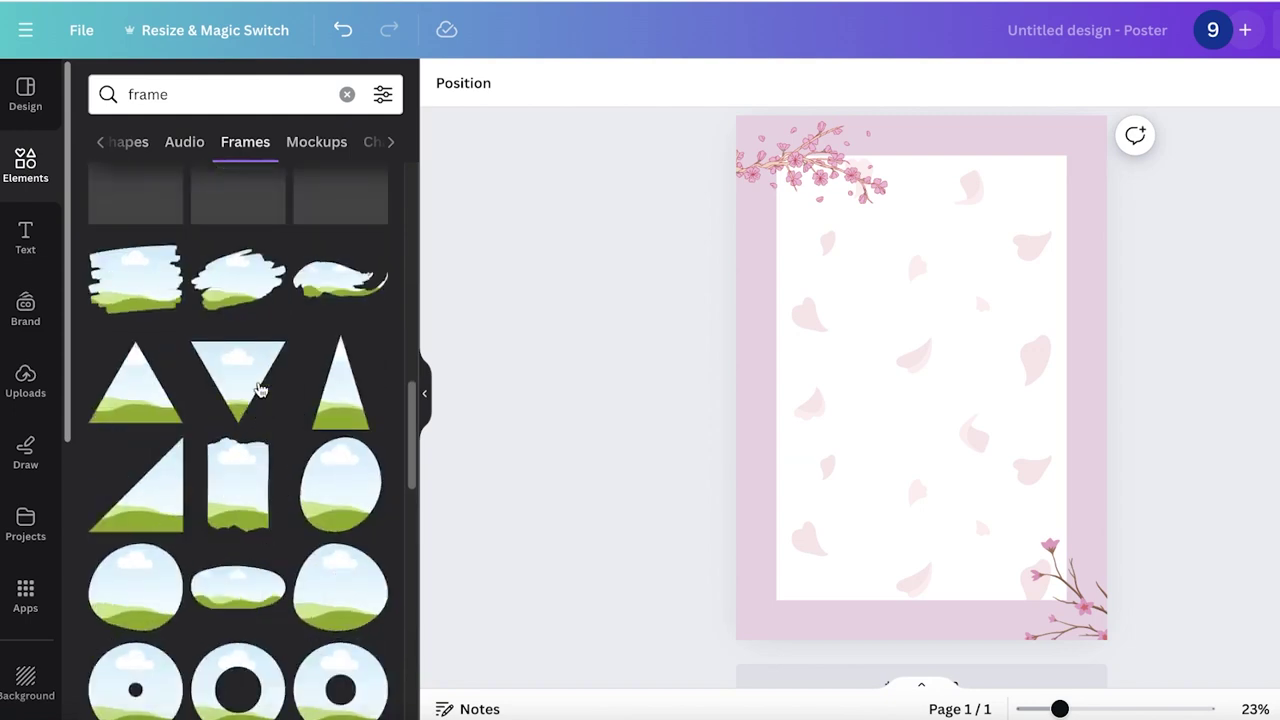
{"action": "scroll", "coordinate": [258, 389], "scroll_direction": "down", "scroll_amount": 10}
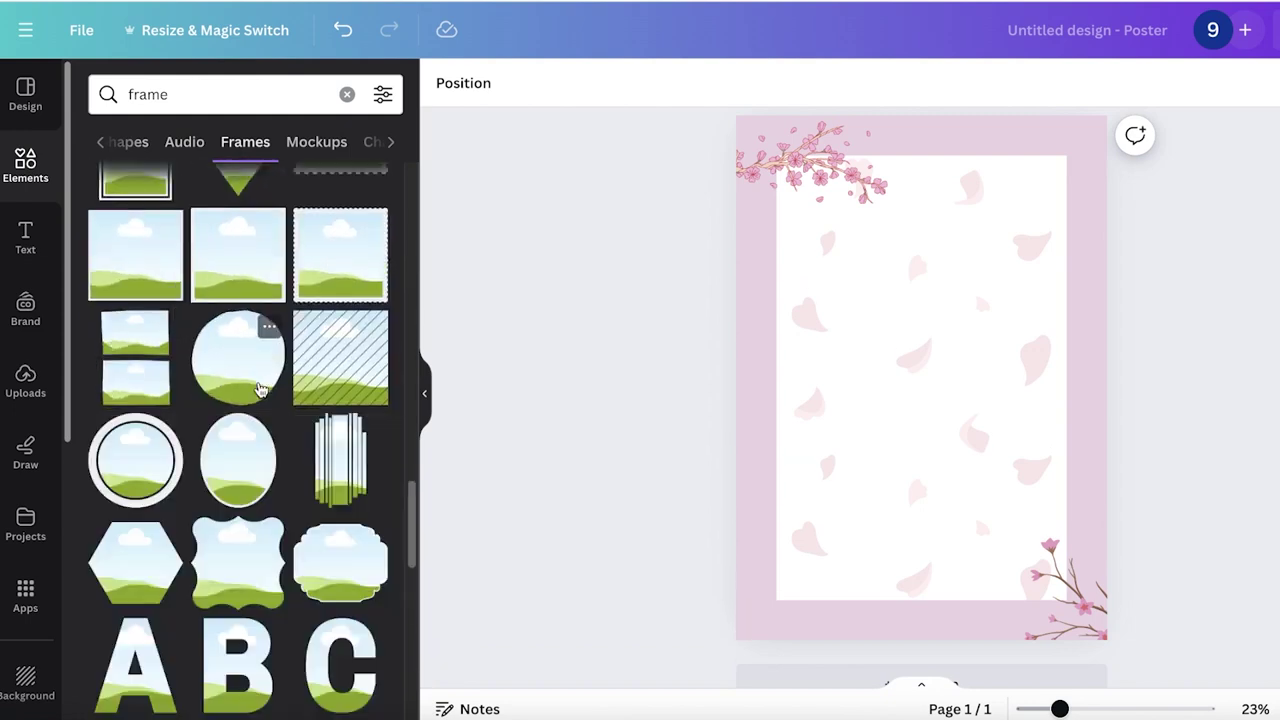
{"action": "scroll", "coordinate": [258, 389], "scroll_direction": "down", "scroll_amount": 10}
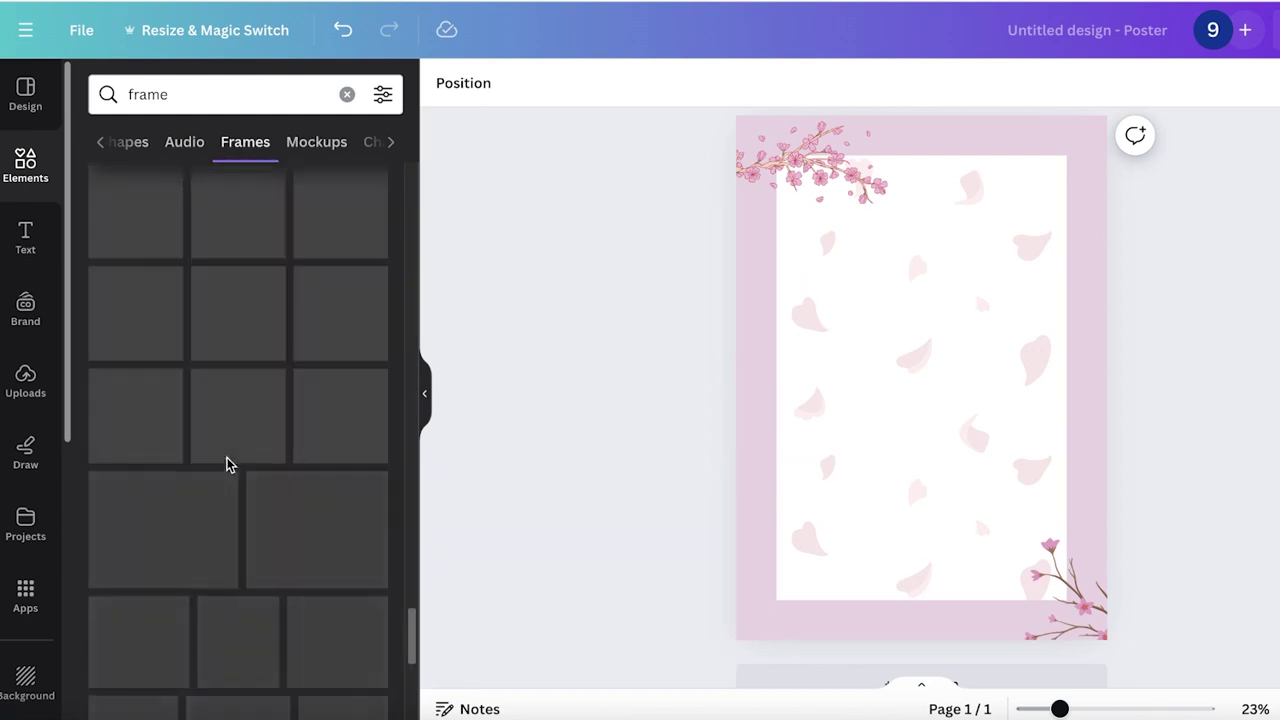
{"action": "scroll", "coordinate": [228, 460], "scroll_direction": "down", "scroll_amount": 4}
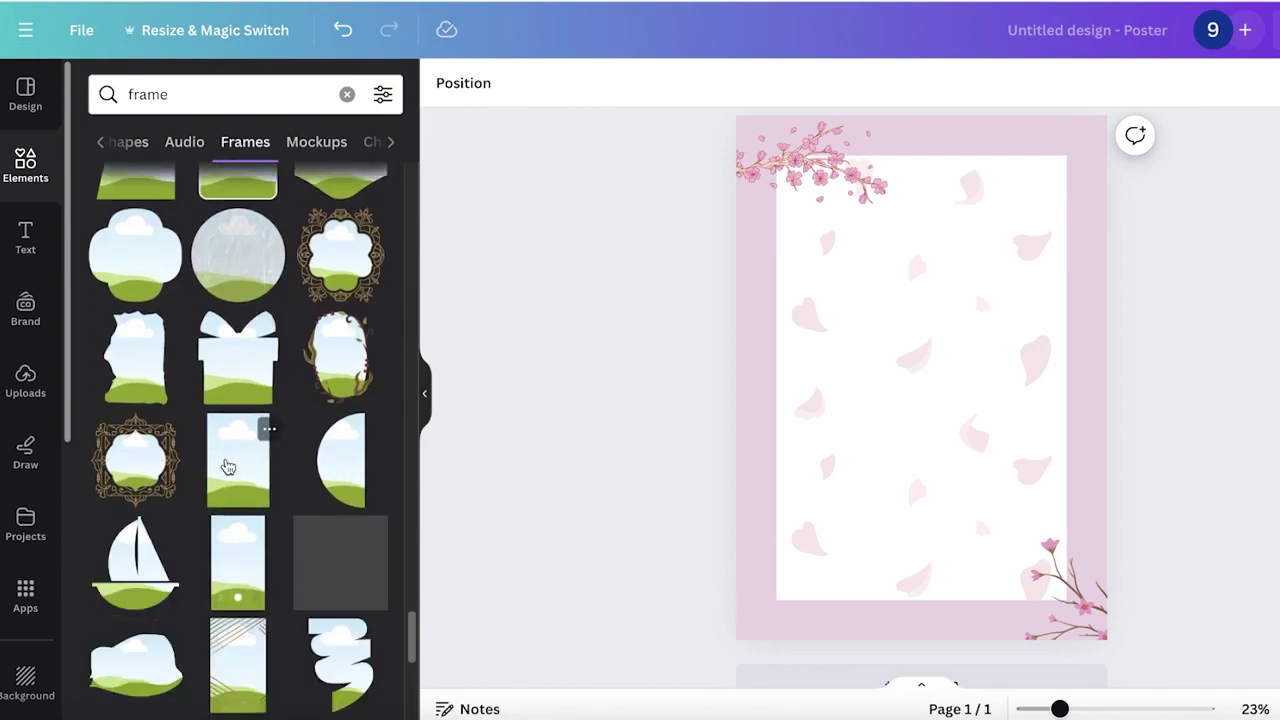
{"action": "scroll", "coordinate": [228, 467], "scroll_direction": "down", "scroll_amount": 8}
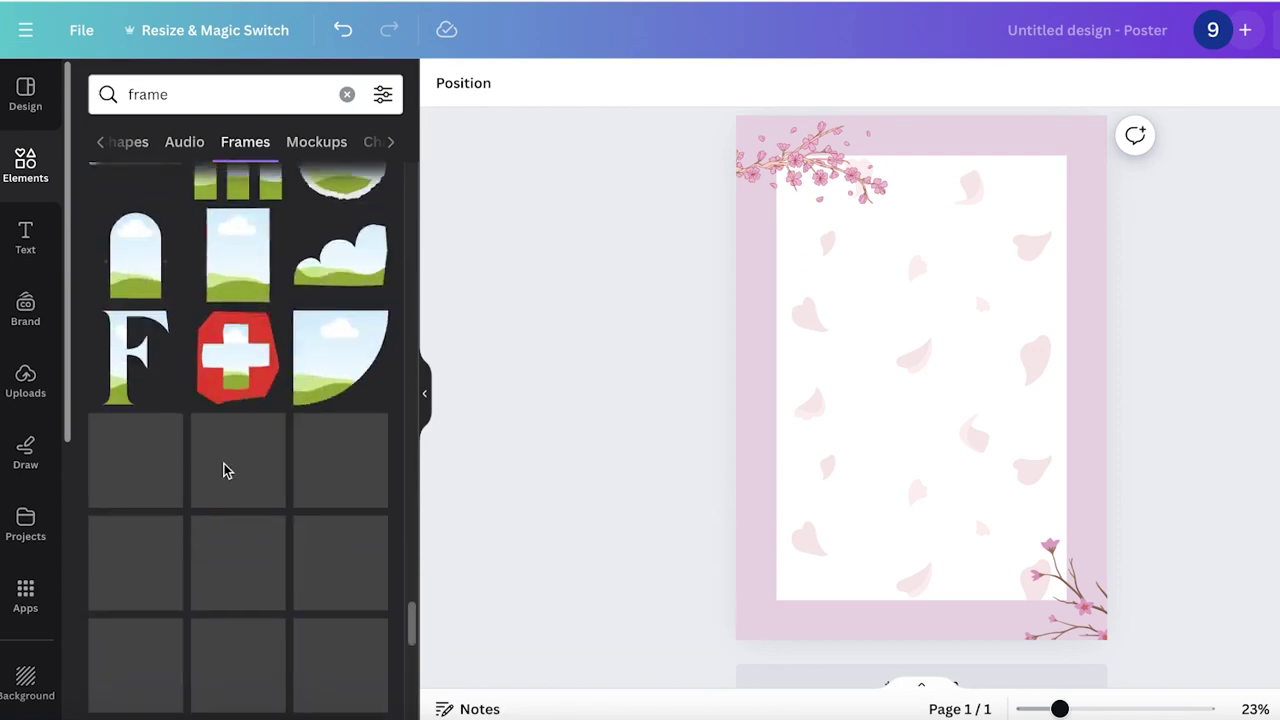
{"action": "scroll", "coordinate": [310, 444], "scroll_direction": "down", "scroll_amount": 5}
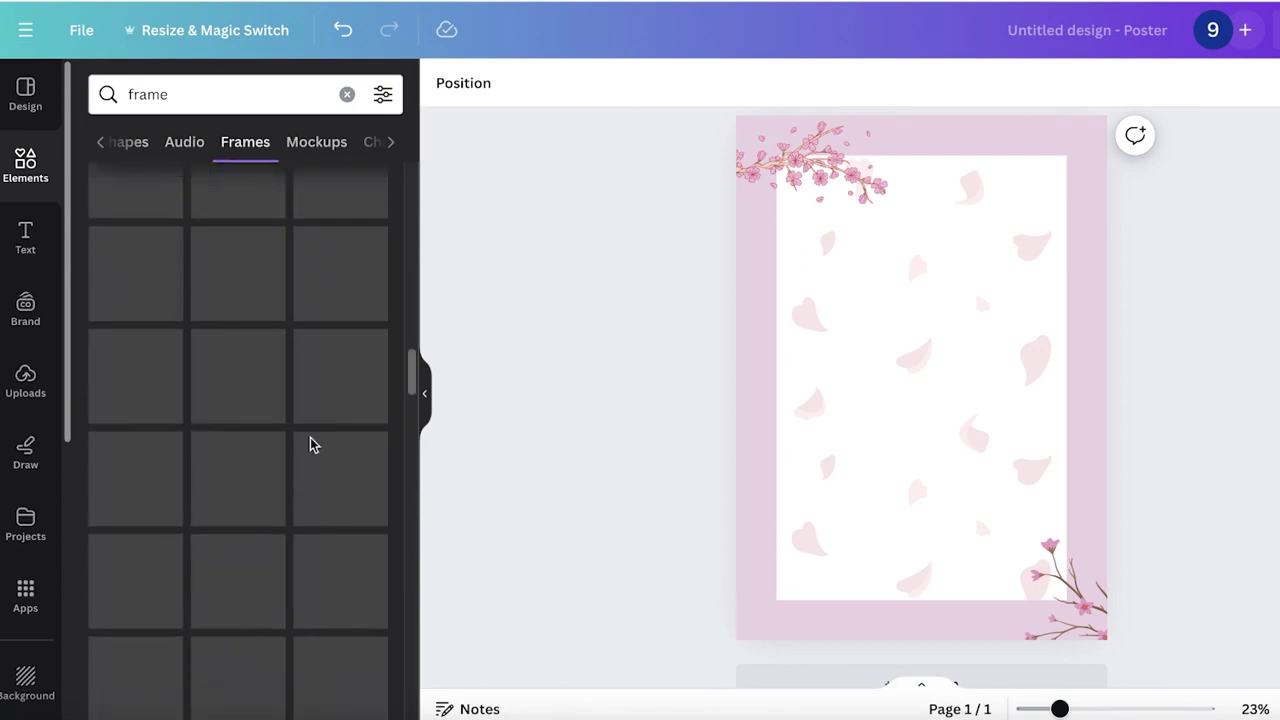
{"action": "scroll", "coordinate": [281, 459], "scroll_direction": "down", "scroll_amount": 2}
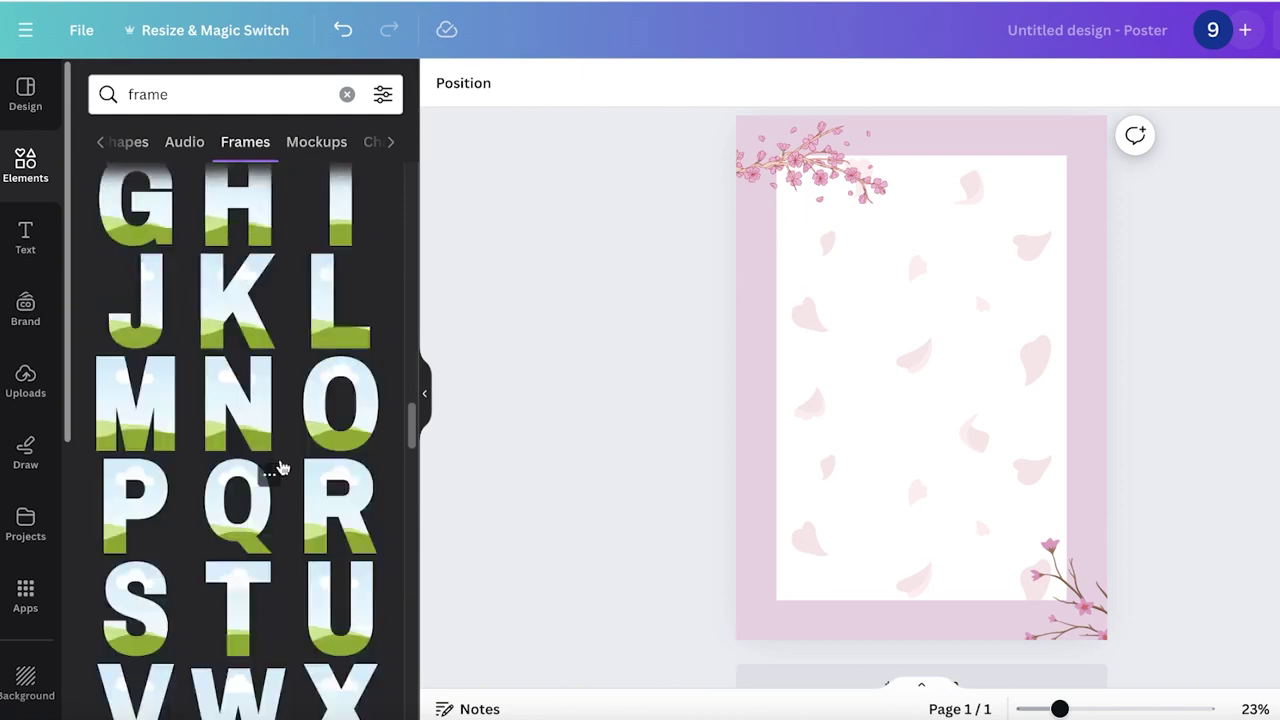
{"action": "scroll", "coordinate": [281, 467], "scroll_direction": "down", "scroll_amount": 4}
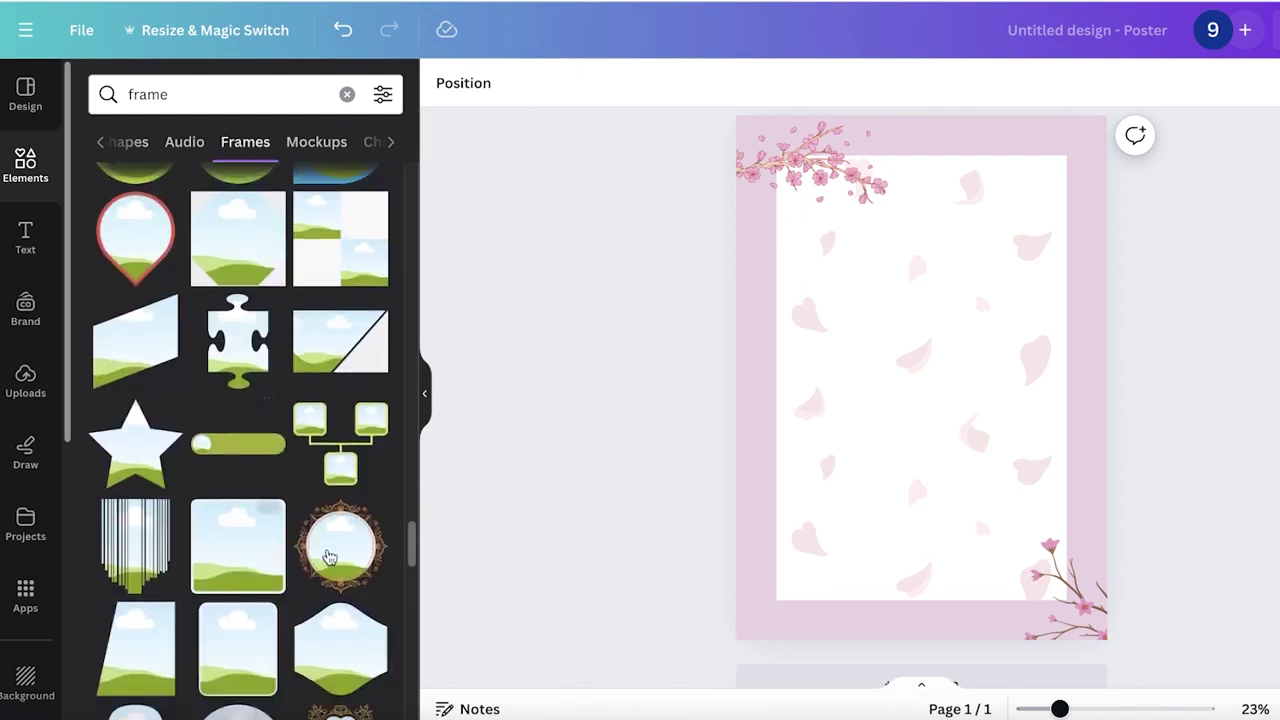
{"action": "scroll", "coordinate": [293, 575], "scroll_direction": "down", "scroll_amount": 1}
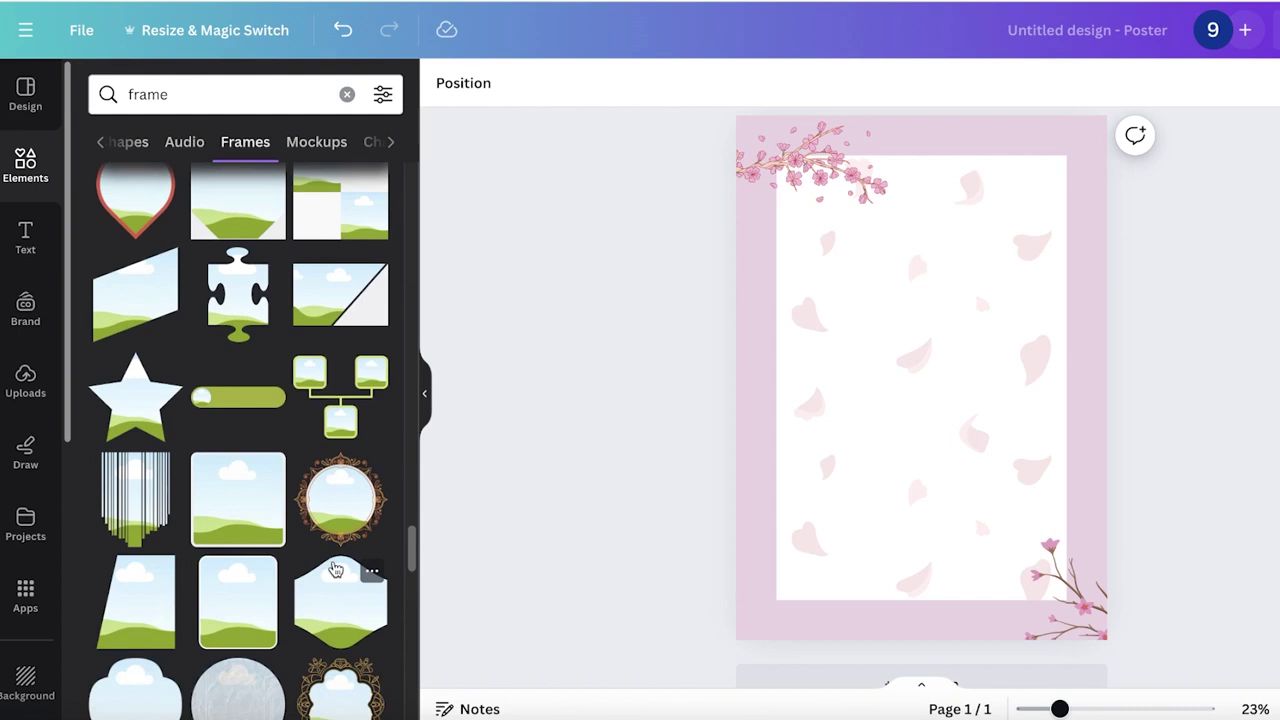
{"action": "left_click", "coordinate": [347, 498]}
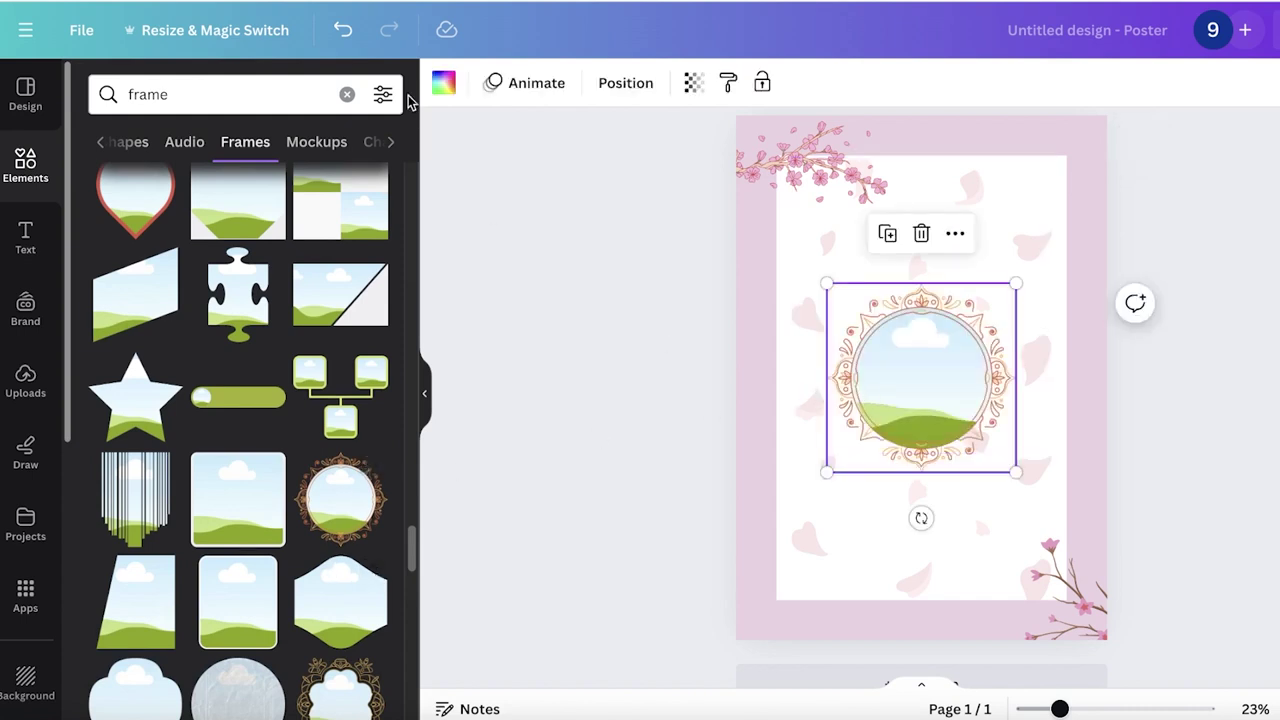
Step: Try pink, red, light pink and orange fills on the frame and move it lower
{"action": "left_click", "coordinate": [443, 83]}
{"action": "left_click", "coordinate": [367, 202]}
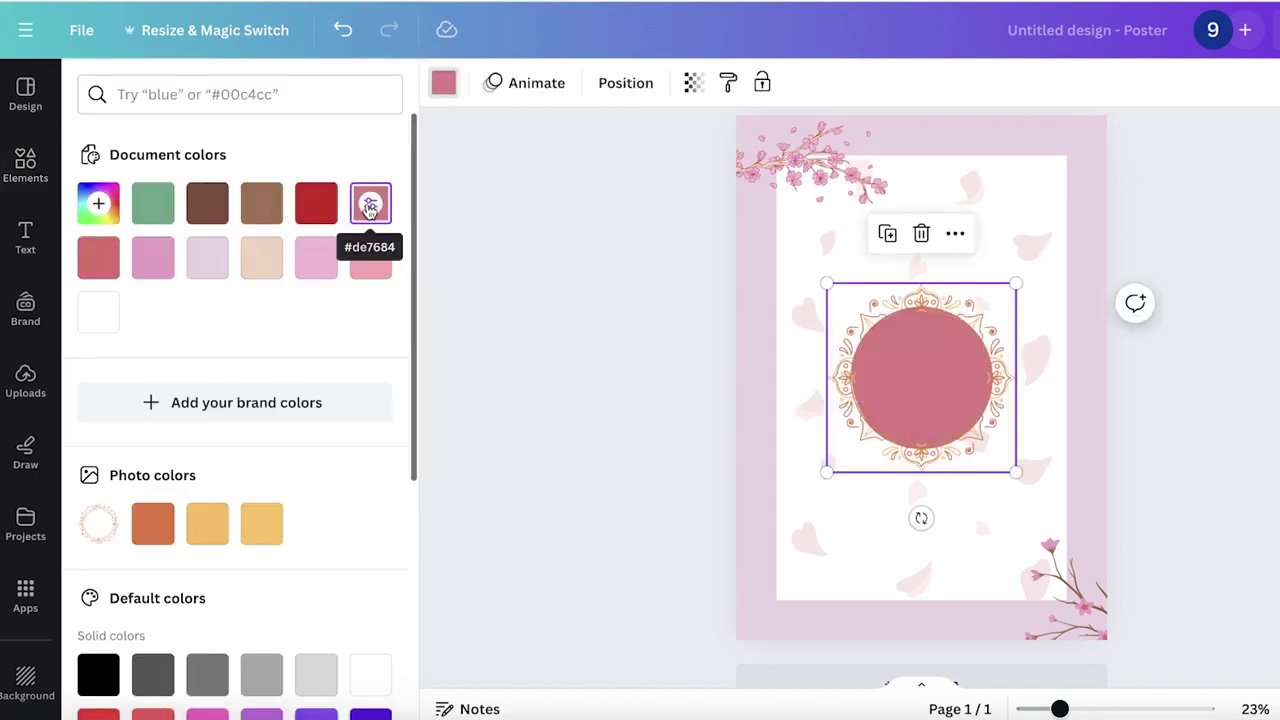
{"action": "left_click", "coordinate": [319, 213]}
{"action": "left_click", "coordinate": [370, 255]}
{"action": "left_click_drag", "start_coordinate": [896, 333], "coordinate": [903, 400]}
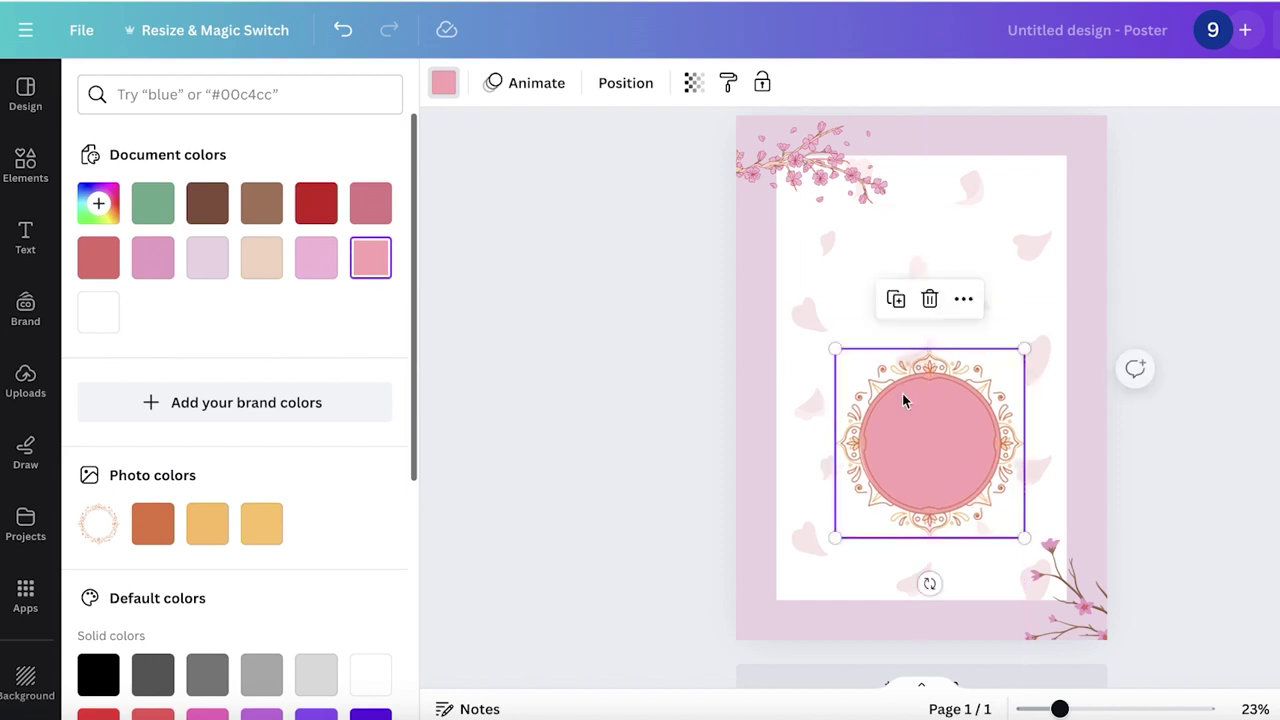
{"action": "left_click", "coordinate": [155, 525]}
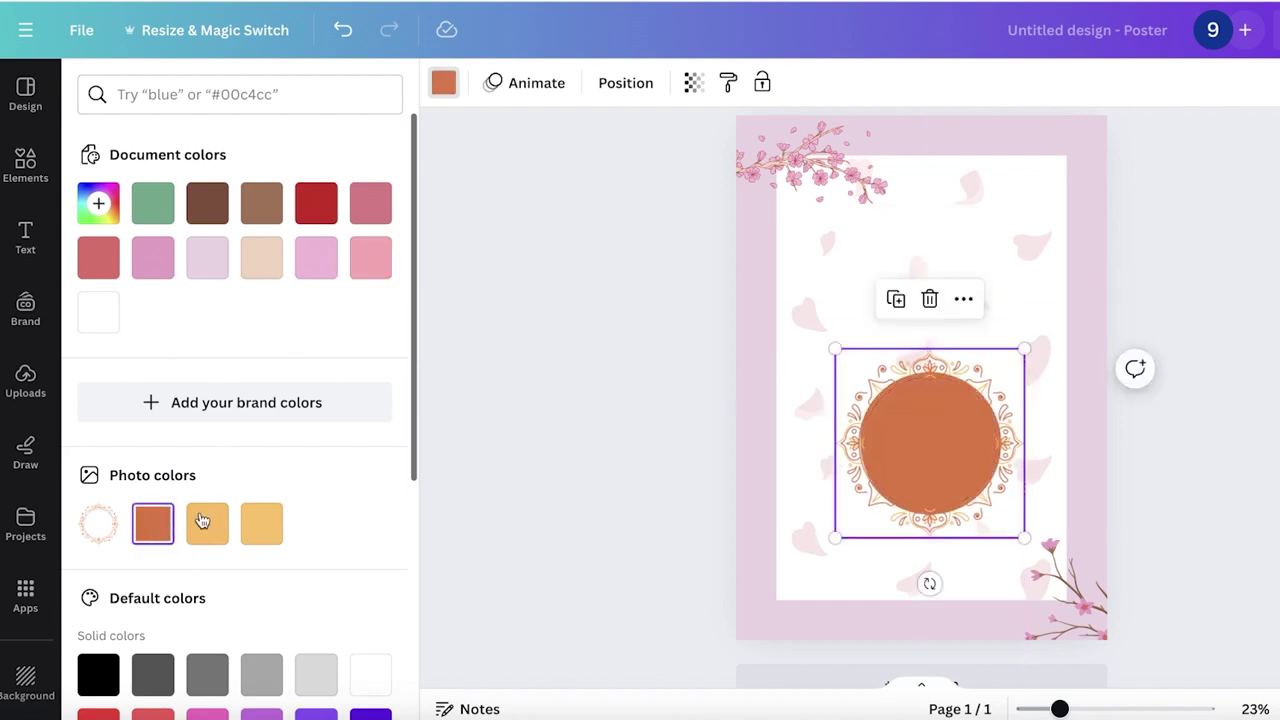
Step: Undo those frame changes and add the round white lacy circle frame instead
{"action": "left_click", "coordinate": [343, 30]}
{"action": "left_click", "coordinate": [343, 30]}
{"action": "left_click", "coordinate": [343, 30]}
{"action": "left_click", "coordinate": [343, 30]}
{"action": "left_click", "coordinate": [343, 30]}
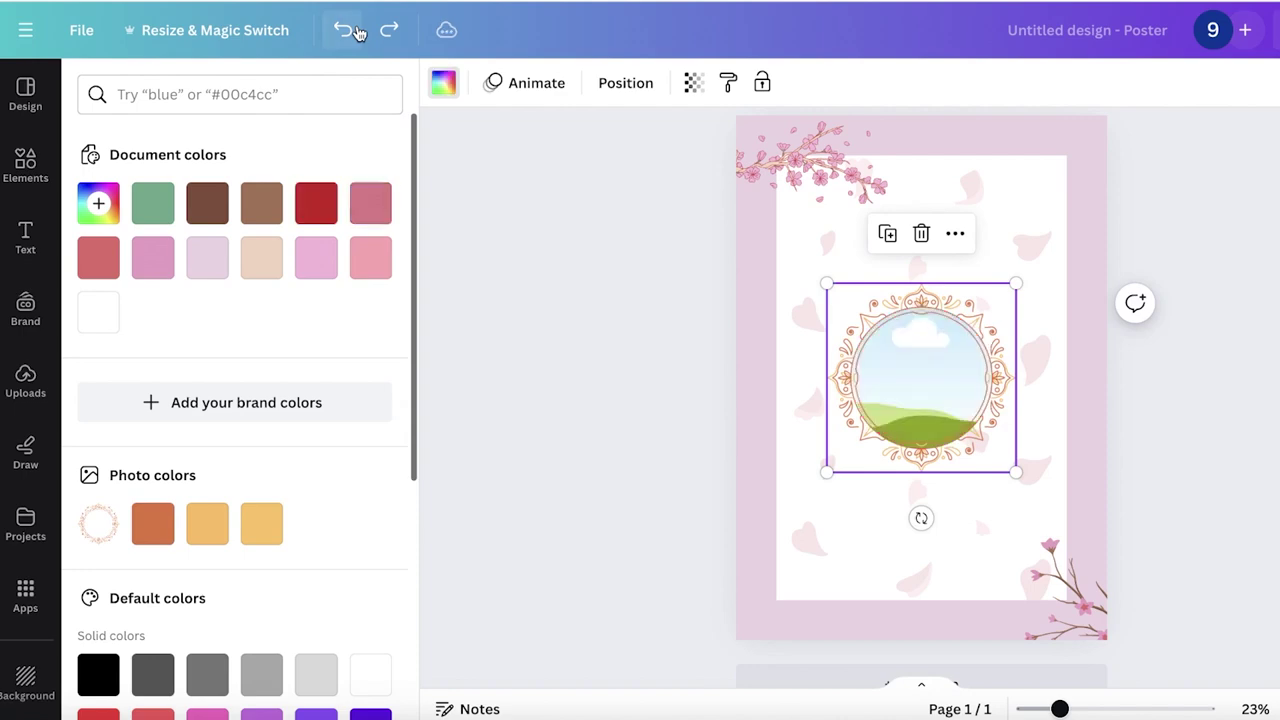
{"action": "left_click", "coordinate": [343, 30]}
{"action": "scroll", "coordinate": [280, 492], "scroll_direction": "down", "scroll_amount": 3}
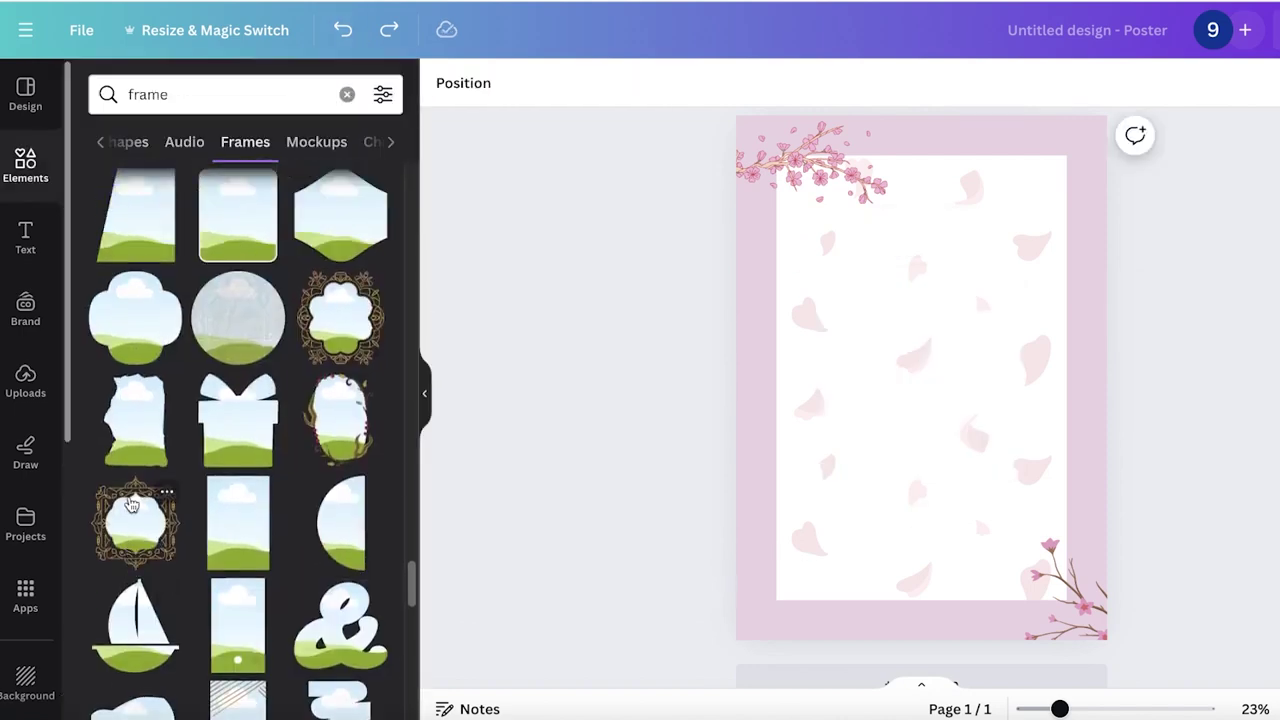
{"action": "scroll", "coordinate": [131, 505], "scroll_direction": "down", "scroll_amount": 10}
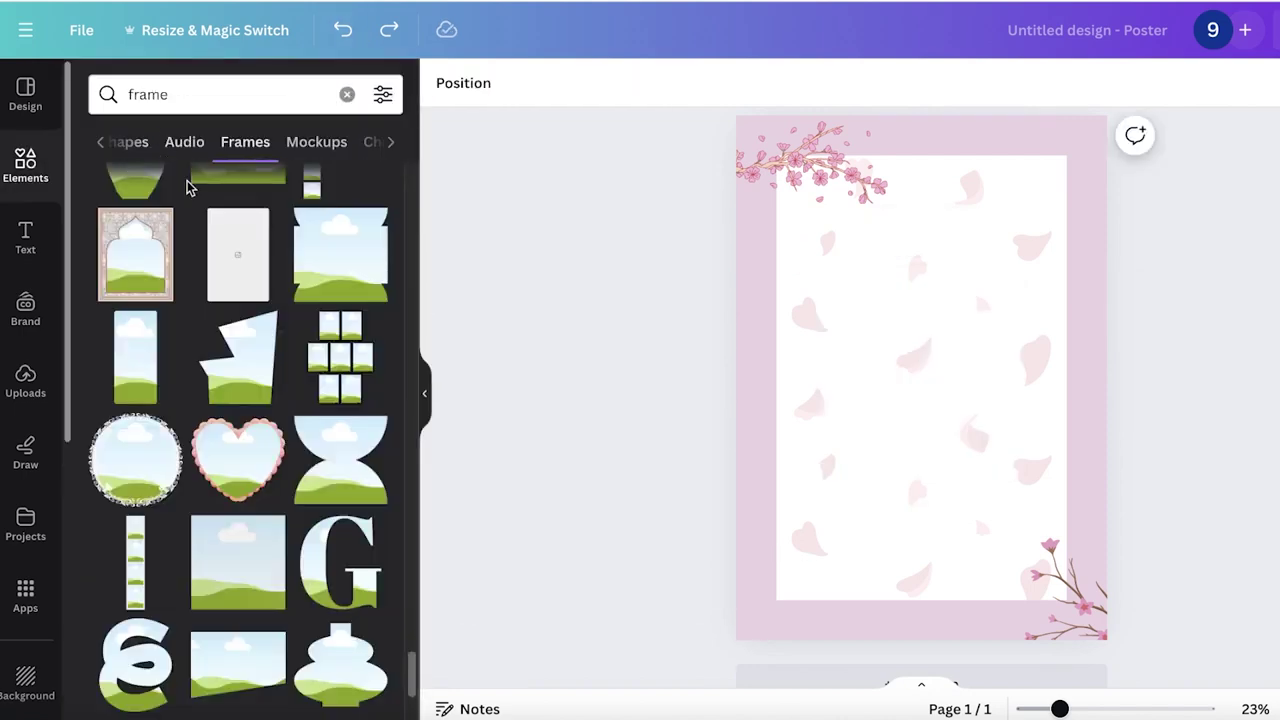
{"action": "left_click", "coordinate": [135, 457]}
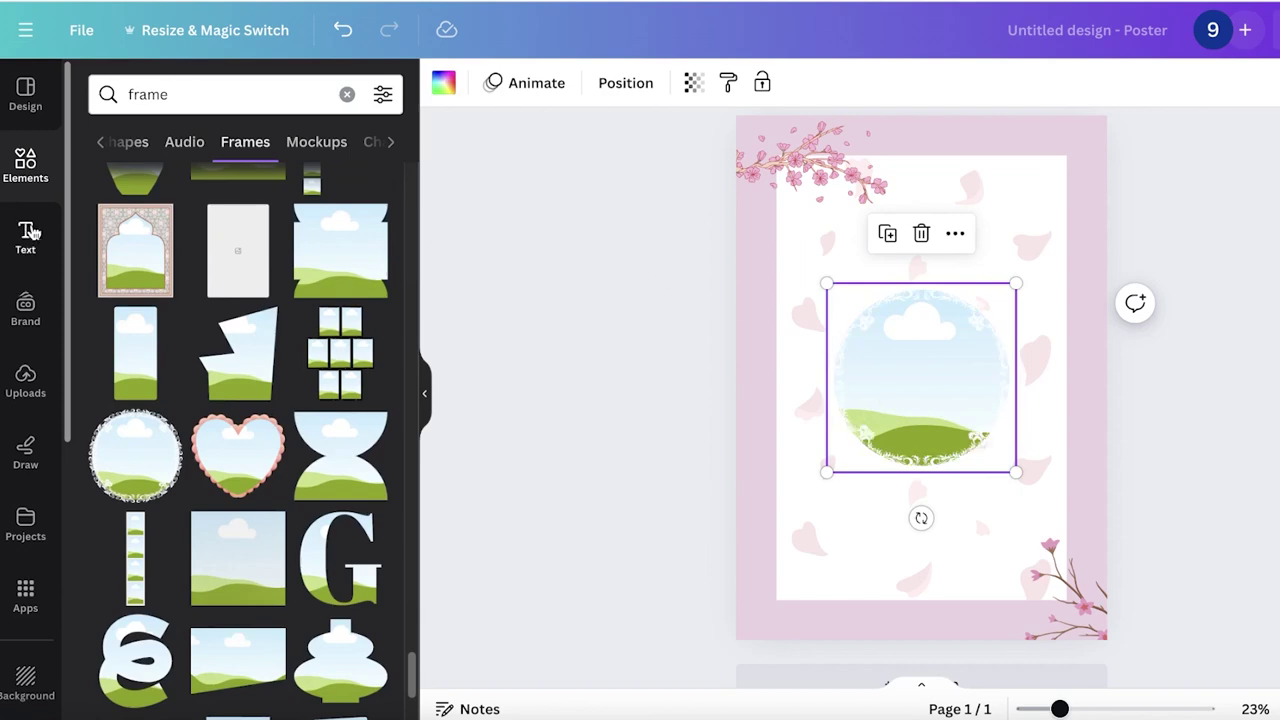
Step: Drop the long-haired model portrait into the lacy frame and move it top-right
{"action": "left_click", "coordinate": [26, 392]}
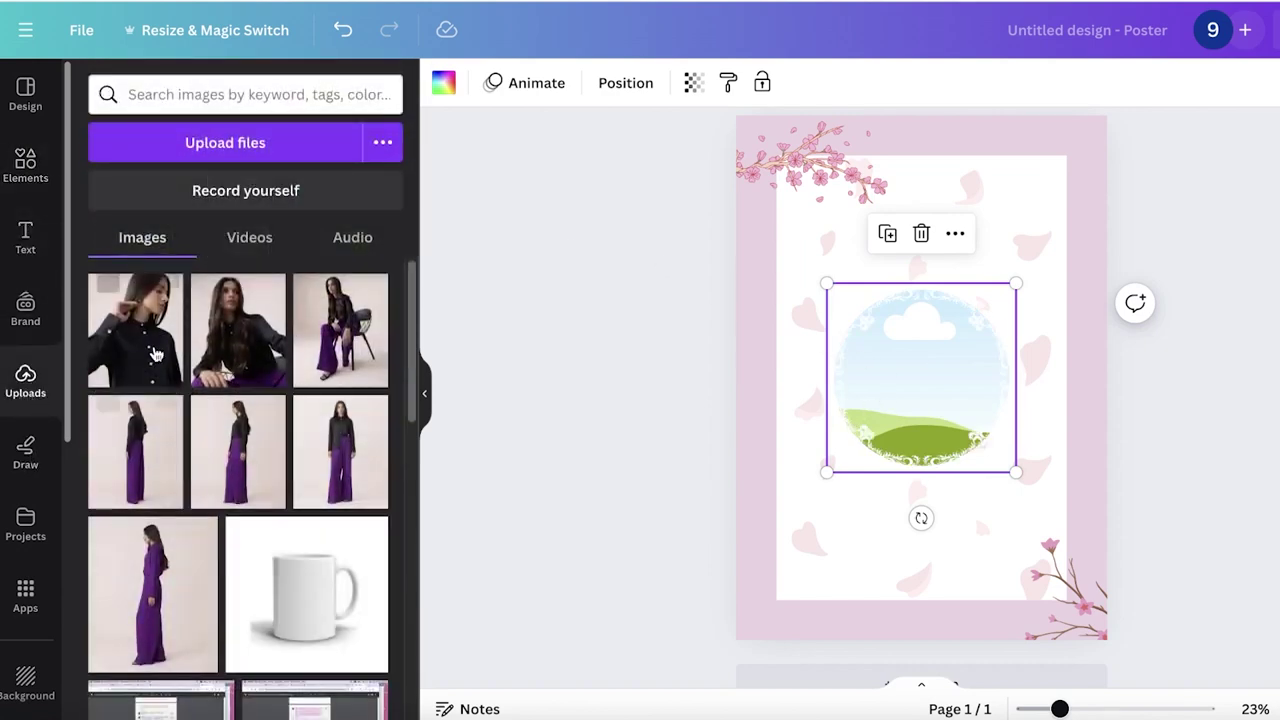
{"action": "left_click_drag", "start_coordinate": [238, 325], "coordinate": [925, 340]}
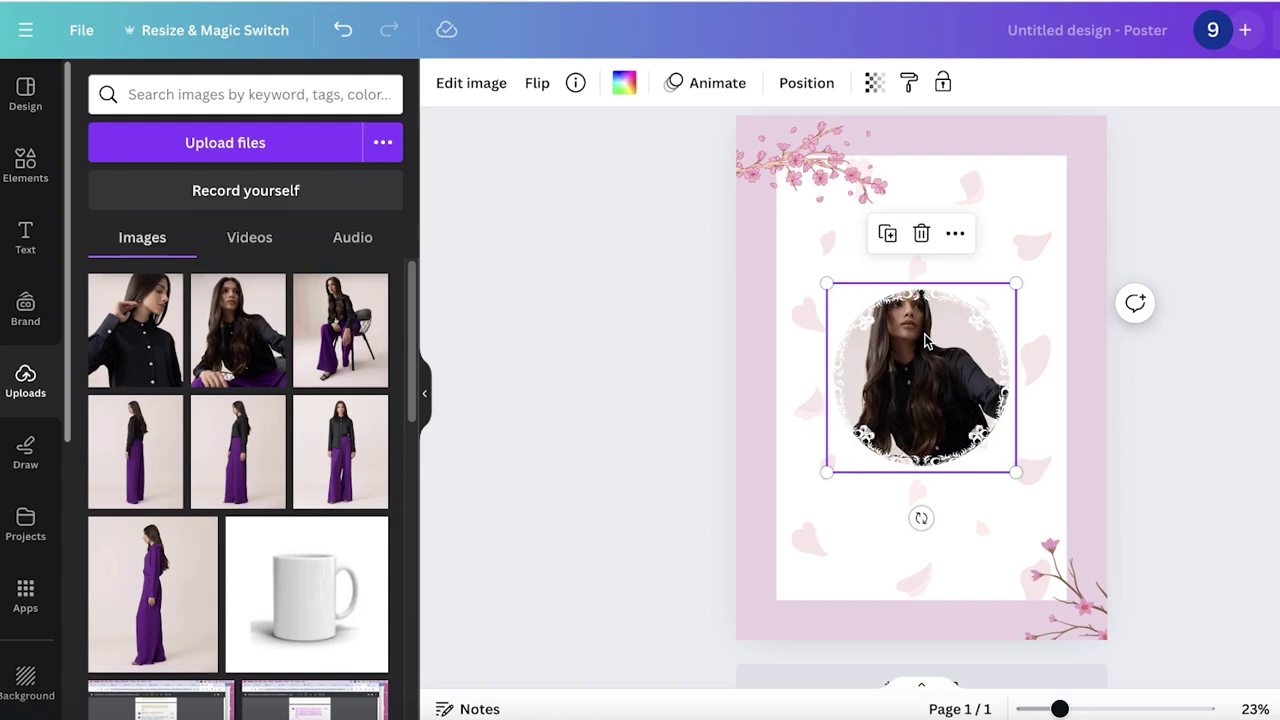
{"action": "double_click", "coordinate": [925, 350]}
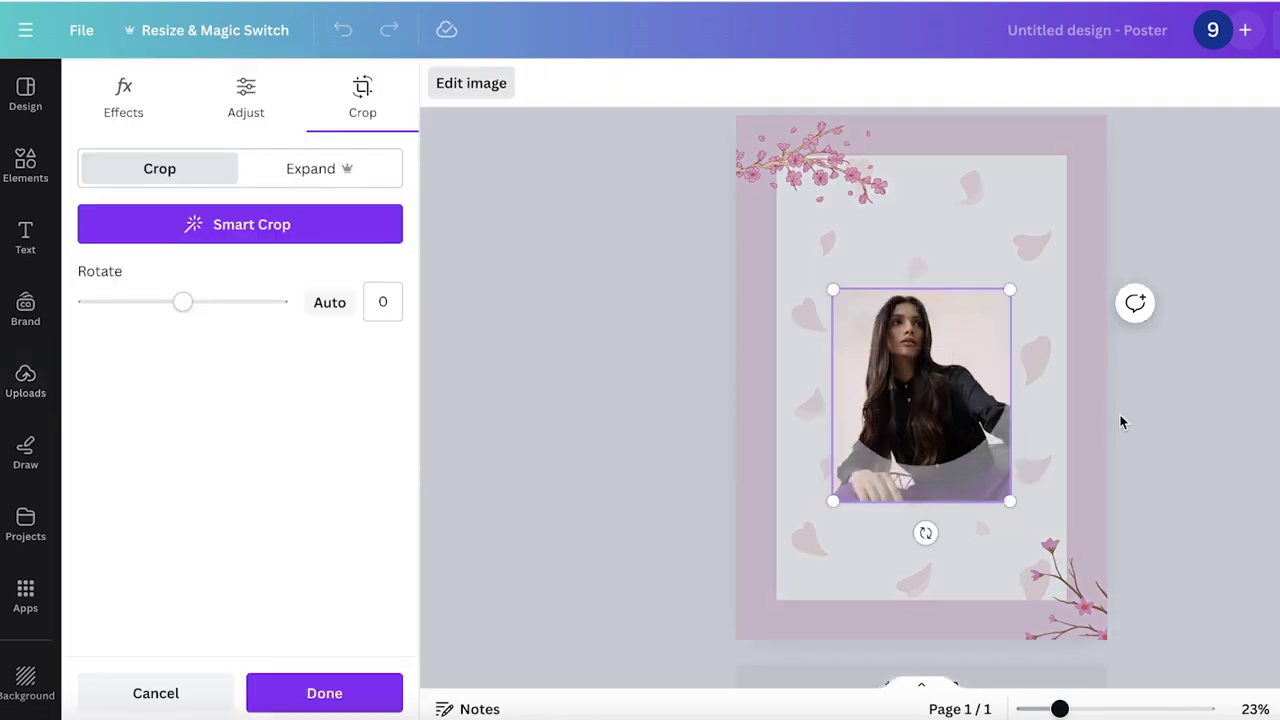
{"action": "left_click", "coordinate": [1182, 342]}
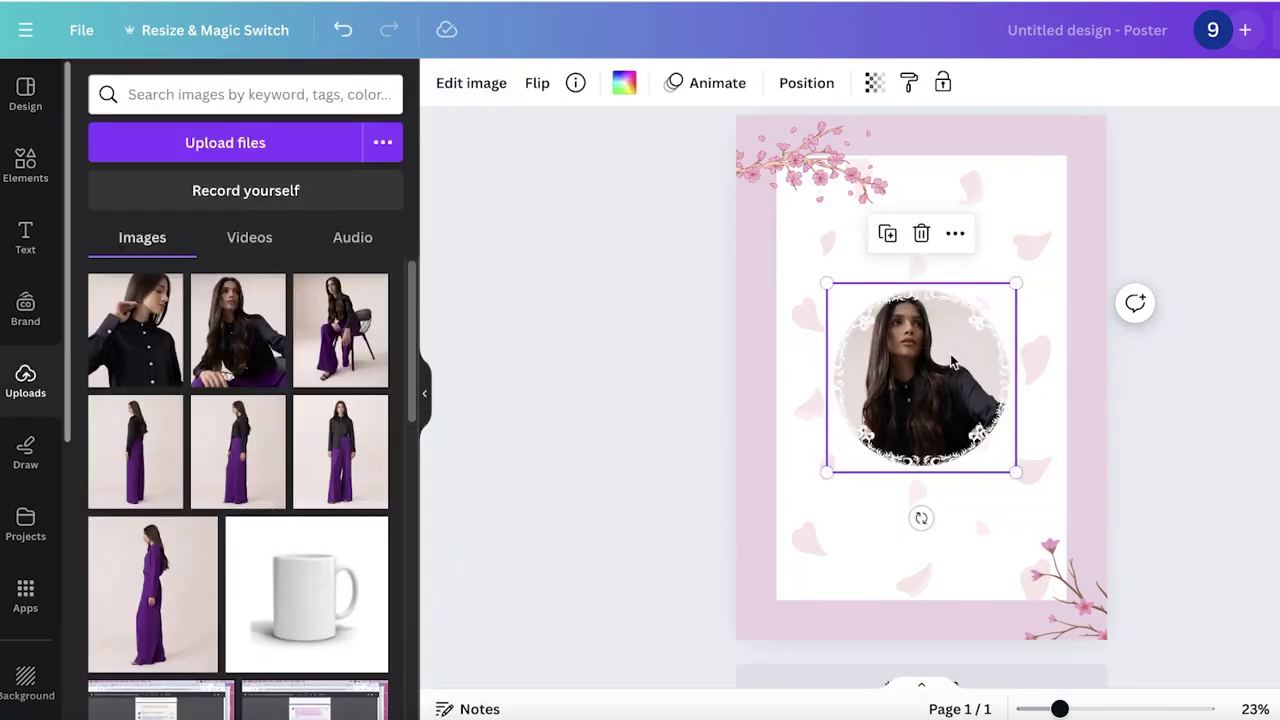
{"action": "left_click_drag", "start_coordinate": [952, 362], "coordinate": [1028, 195]}
{"action": "left_click", "coordinate": [128, 263]}
{"action": "left_click", "coordinate": [20, 238]}
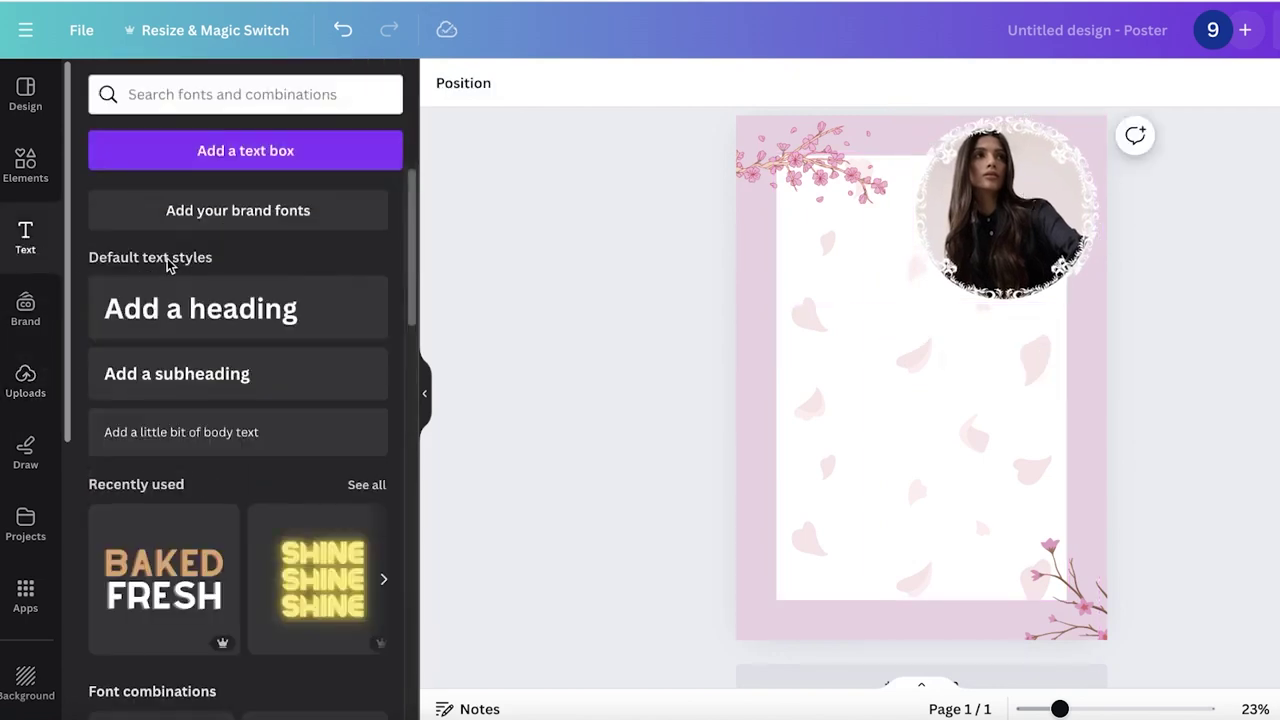
Step: Add a heading text box reading 'LILYS STYLE COURSE' in place of the placeholder
{"action": "left_click", "coordinate": [230, 314]}
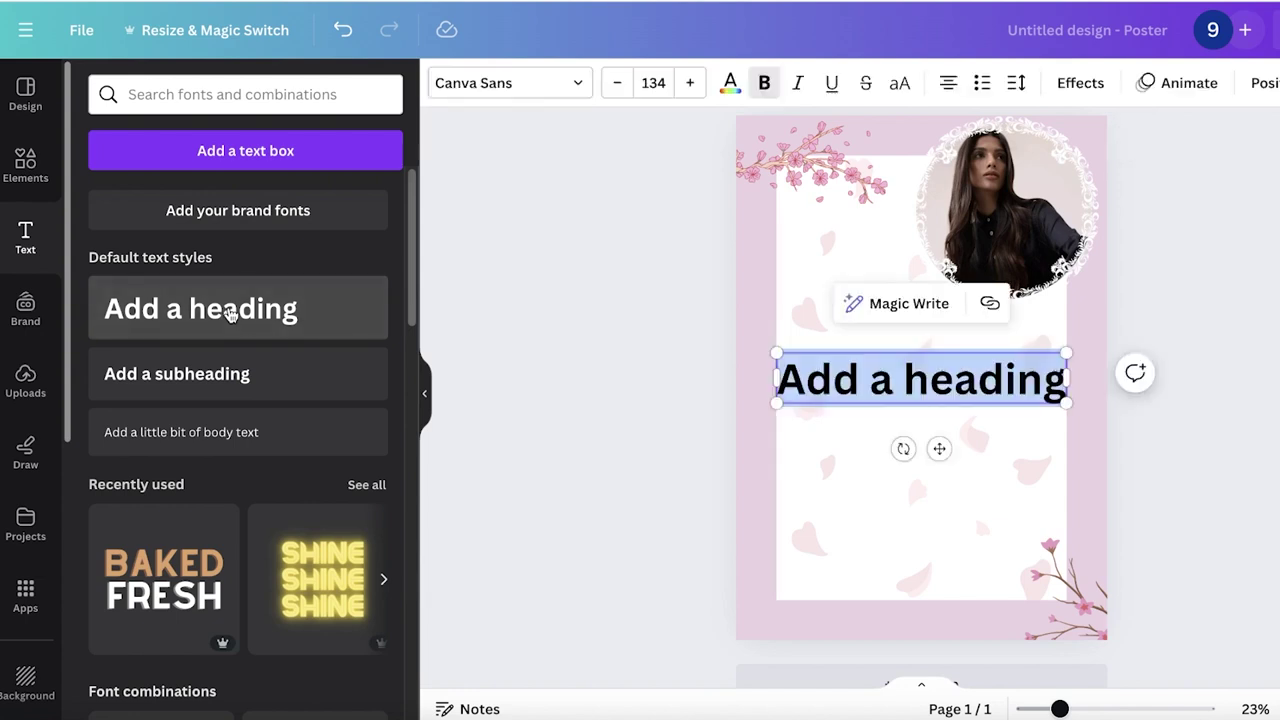
{"action": "key", "text": "BackSpace"}
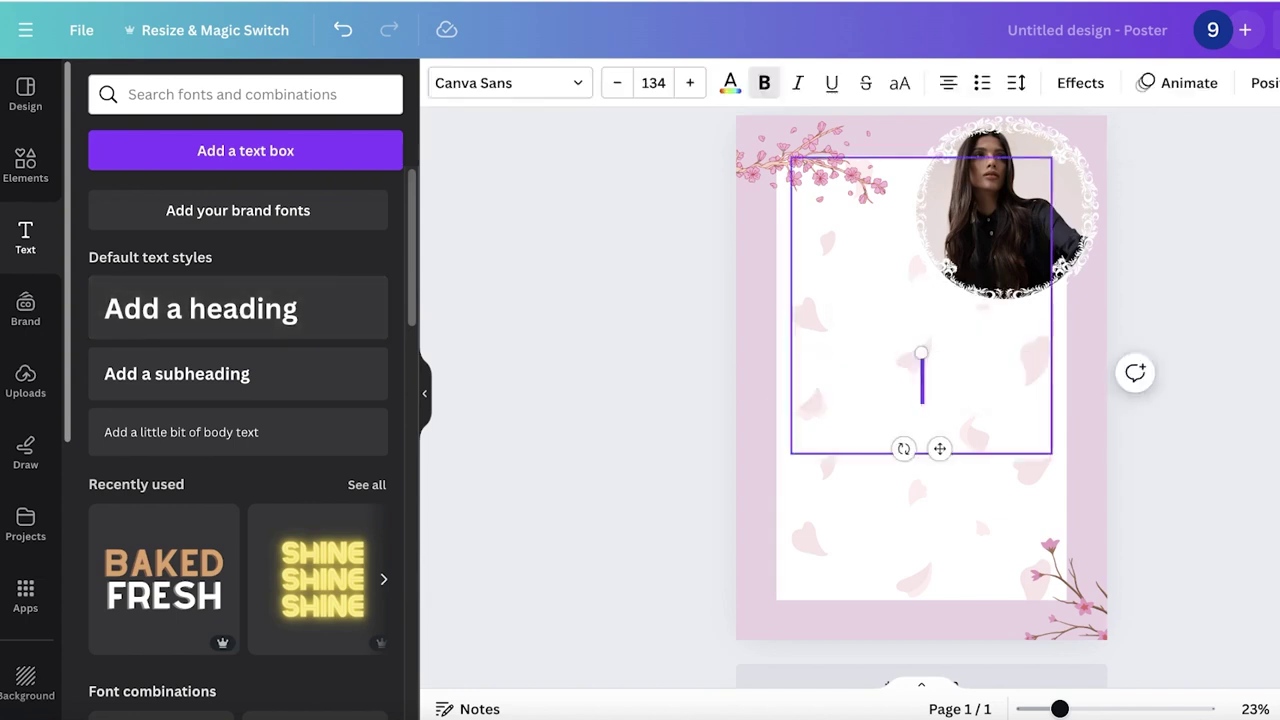
{"action": "type", "text": "A"}
{"action": "key", "text": "BackSpace"}
{"action": "type", "text": "L"}
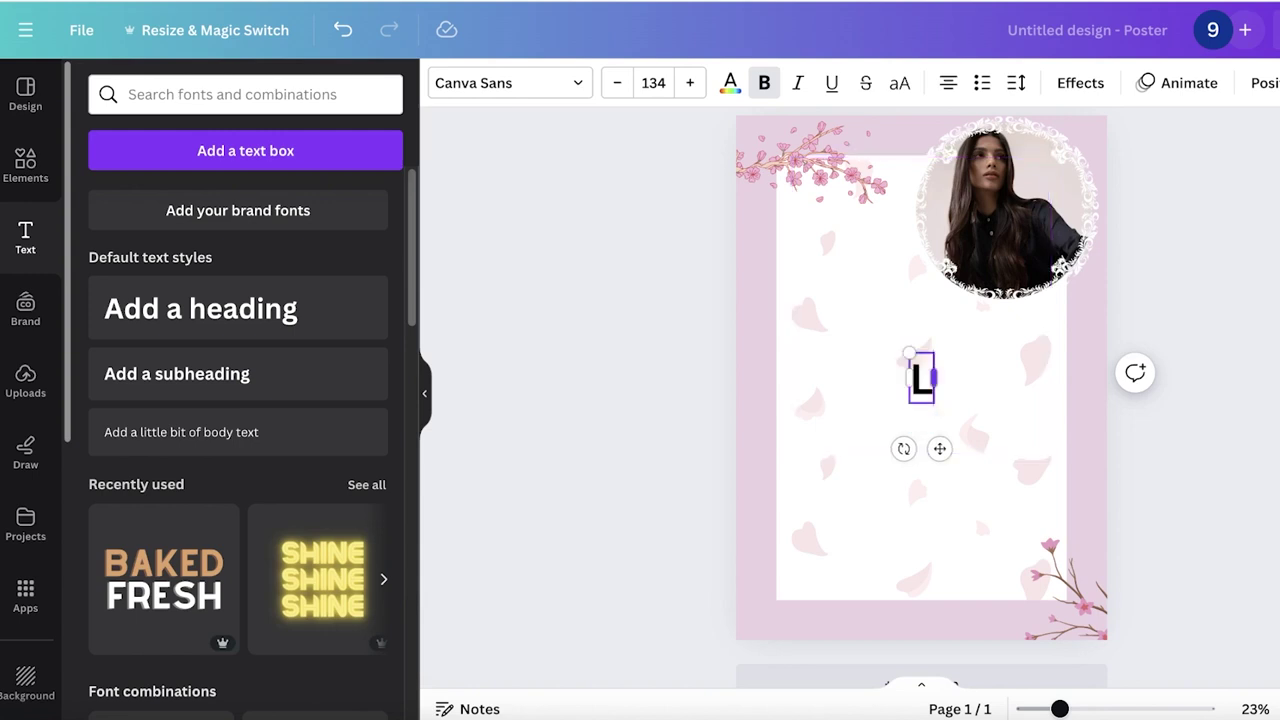
{"action": "type", "text": "ILYS STYLE COURSE"}
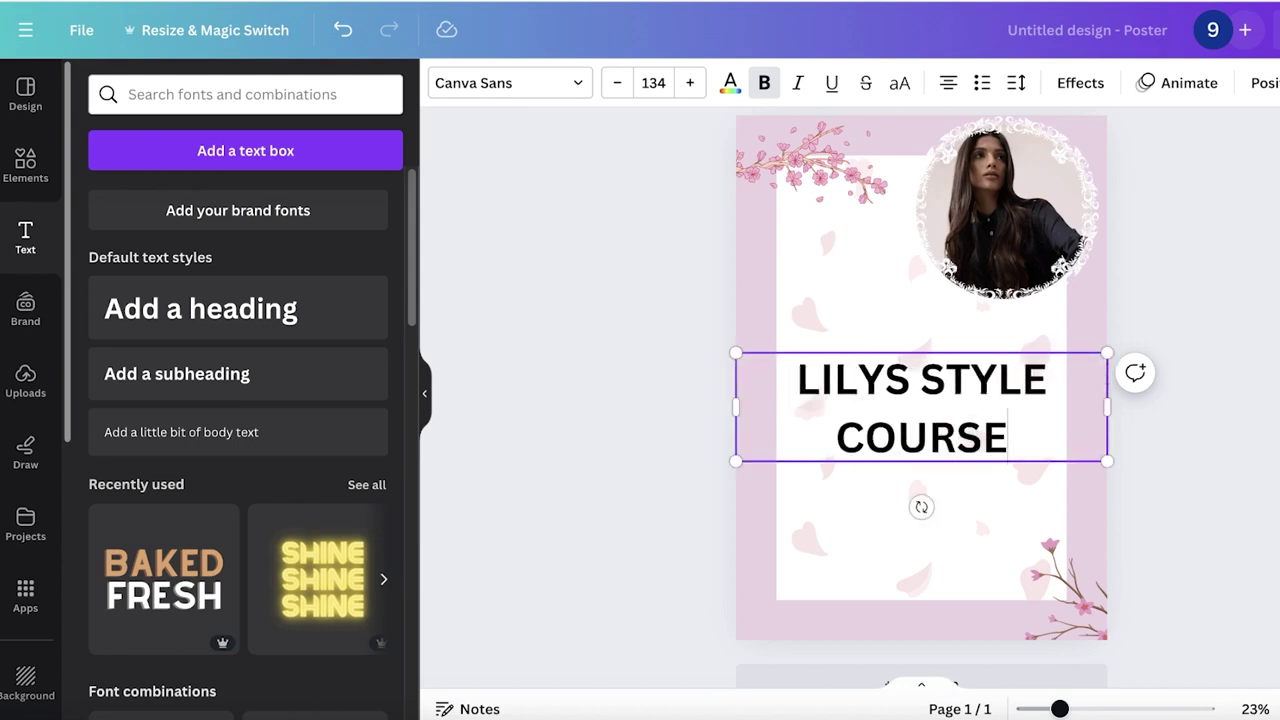
{"action": "key", "text": "Escape"}
Step: Browse the font list and set the heading font to Garet
{"action": "left_click", "coordinate": [517, 88]}
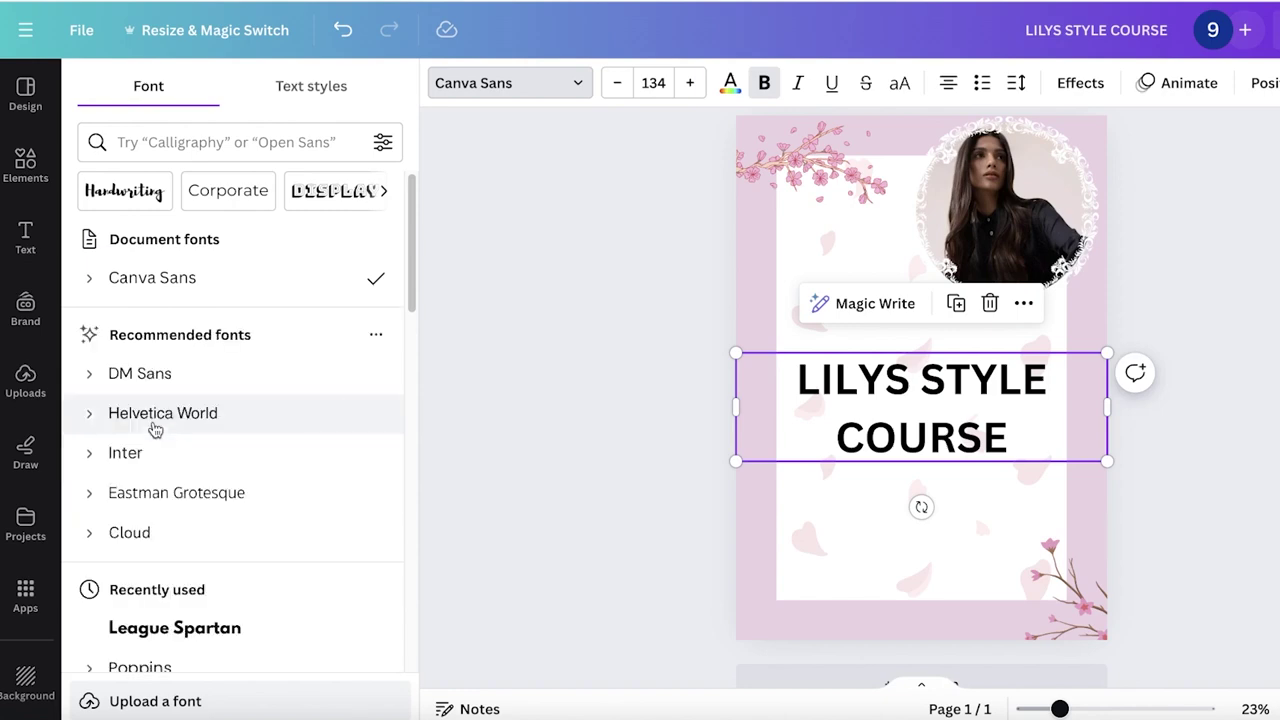
{"action": "scroll", "coordinate": [154, 429], "scroll_direction": "down", "scroll_amount": 10}
{"action": "scroll", "coordinate": [143, 350], "scroll_direction": "up", "scroll_amount": 3}
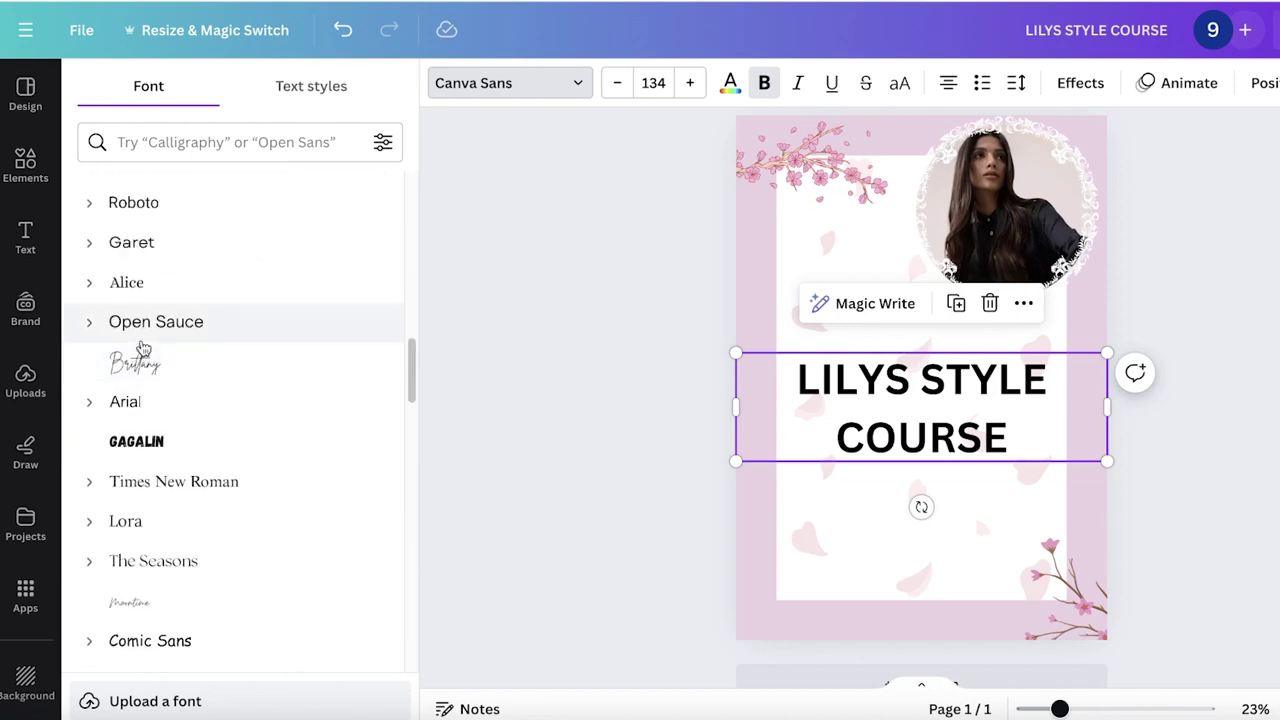
{"action": "scroll", "coordinate": [145, 351], "scroll_direction": "down", "scroll_amount": 5}
{"action": "scroll", "coordinate": [270, 393], "scroll_direction": "up", "scroll_amount": 3}
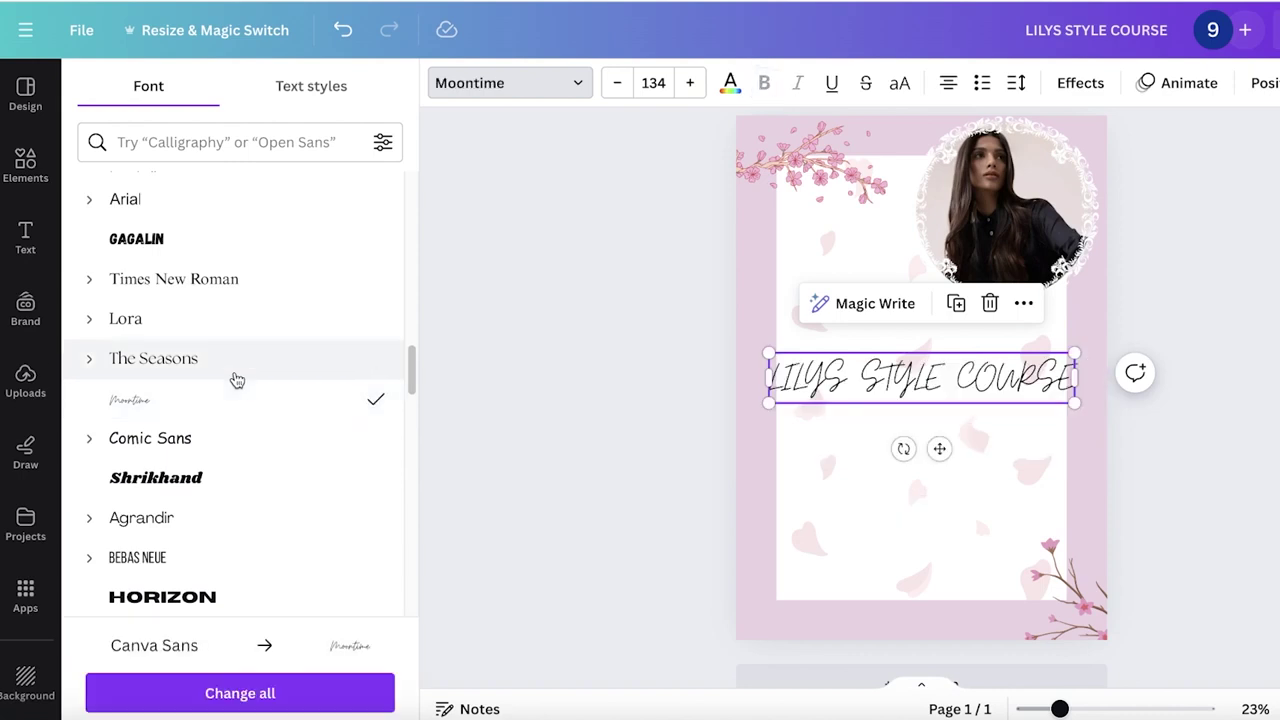
{"action": "scroll", "coordinate": [220, 368], "scroll_direction": "up", "scroll_amount": 4}
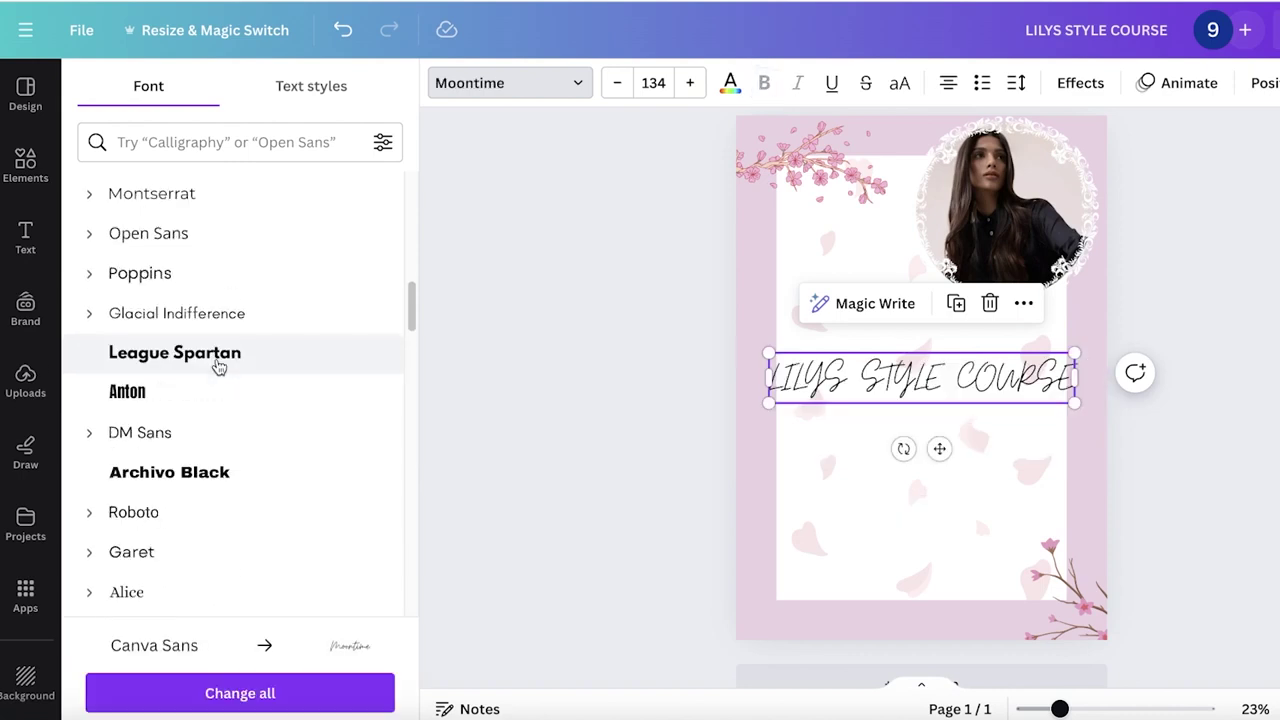
{"action": "left_click", "coordinate": [128, 550]}
Step: Switch the heading to Lulu Font TH and shrink it to about size 75
{"action": "scroll", "coordinate": [150, 490], "scroll_direction": "up", "scroll_amount": 3}
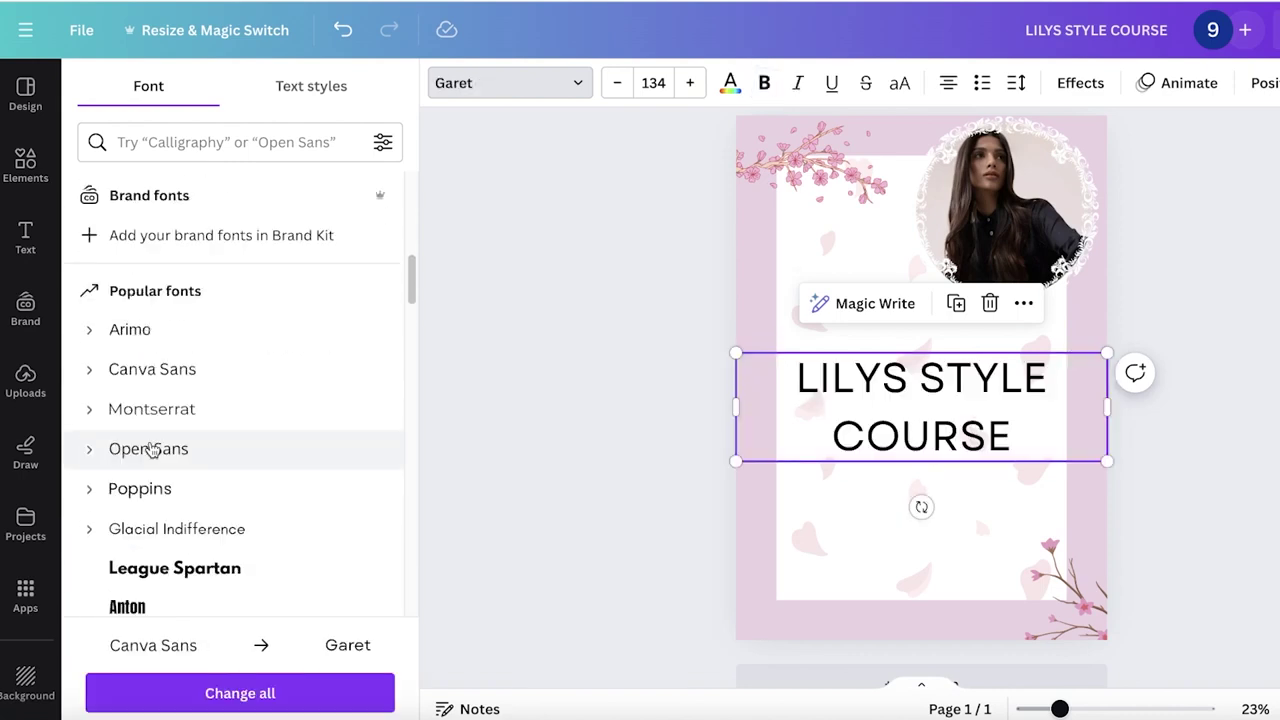
{"action": "scroll", "coordinate": [150, 490], "scroll_direction": "down", "scroll_amount": 10}
{"action": "left_click", "coordinate": [245, 369]}
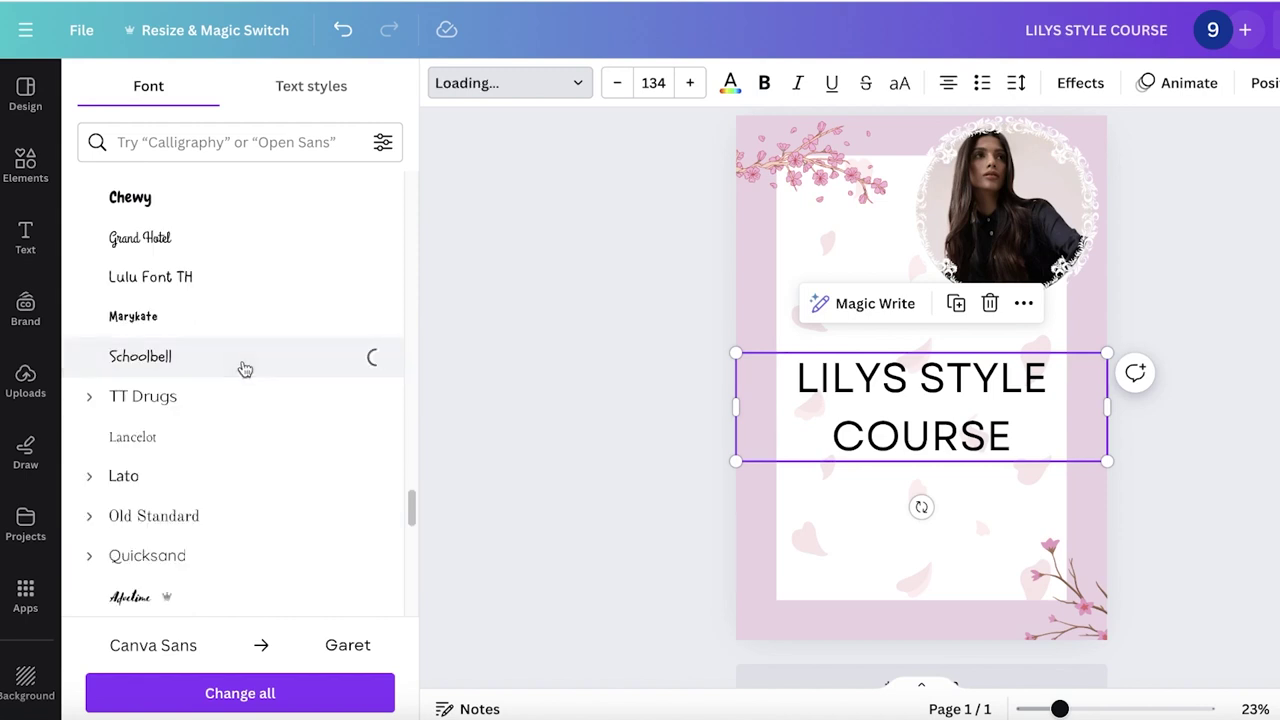
{"action": "left_click", "coordinate": [231, 291]}
{"action": "scroll", "coordinate": [234, 300], "scroll_direction": "up", "scroll_amount": 1}
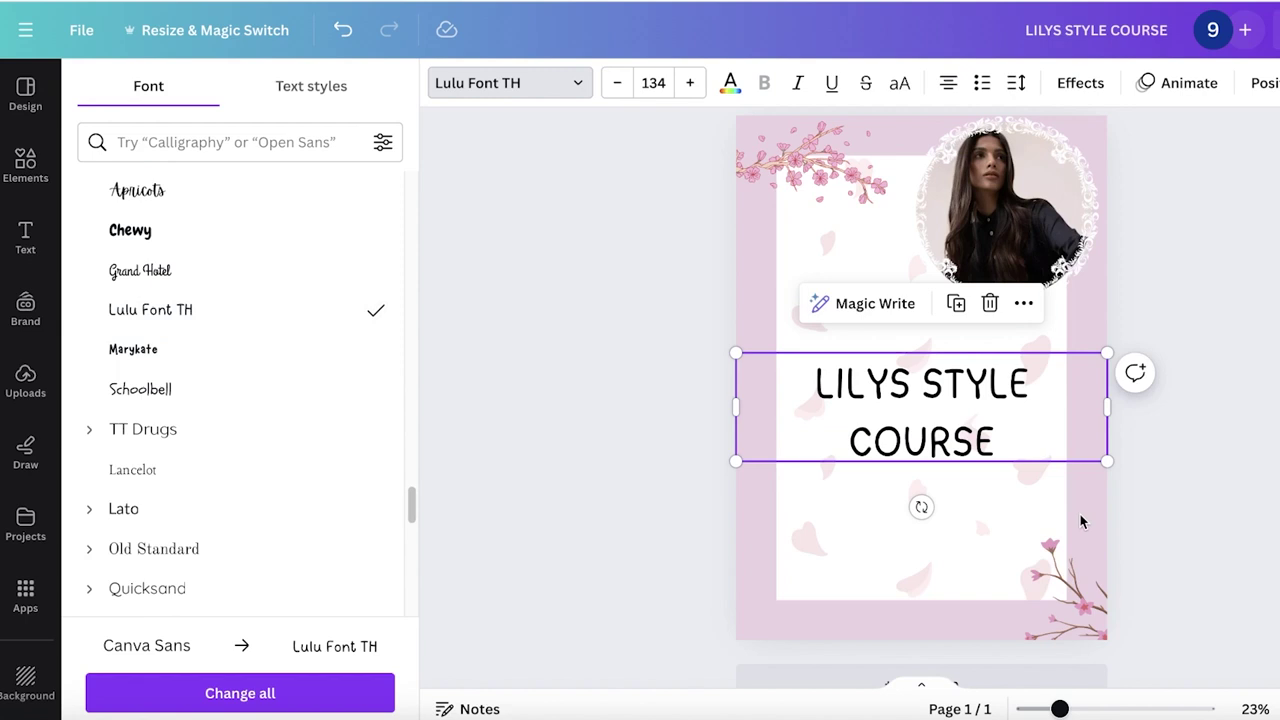
{"action": "left_click_drag", "start_coordinate": [1113, 413], "coordinate": [1025, 380]}
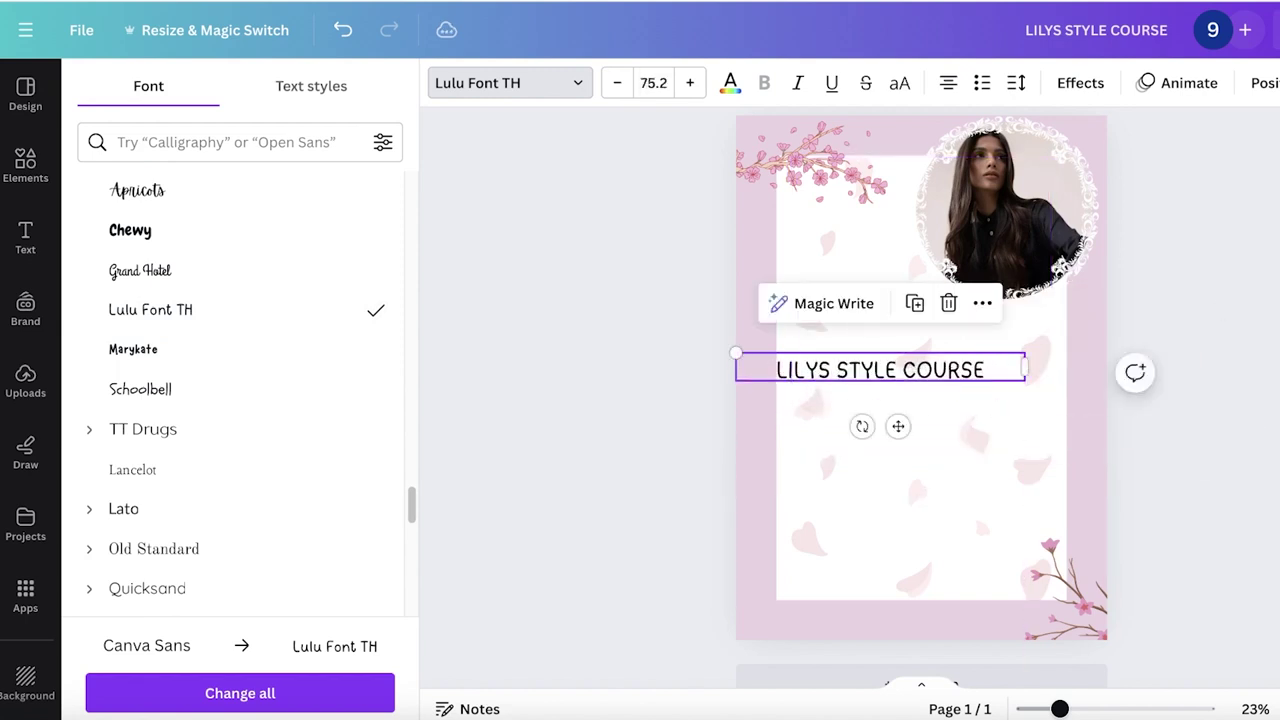
{"action": "left_click", "coordinate": [890, 387]}
Step: Wrap the heading onto two lines, enlarge it to size 101, and centre it below the portrait
{"action": "left_click", "coordinate": [880, 369]}
{"action": "left_click_drag", "start_coordinate": [898, 426], "coordinate": [898, 306]}
{"action": "left_click_drag", "start_coordinate": [1024, 248], "coordinate": [903, 260]}
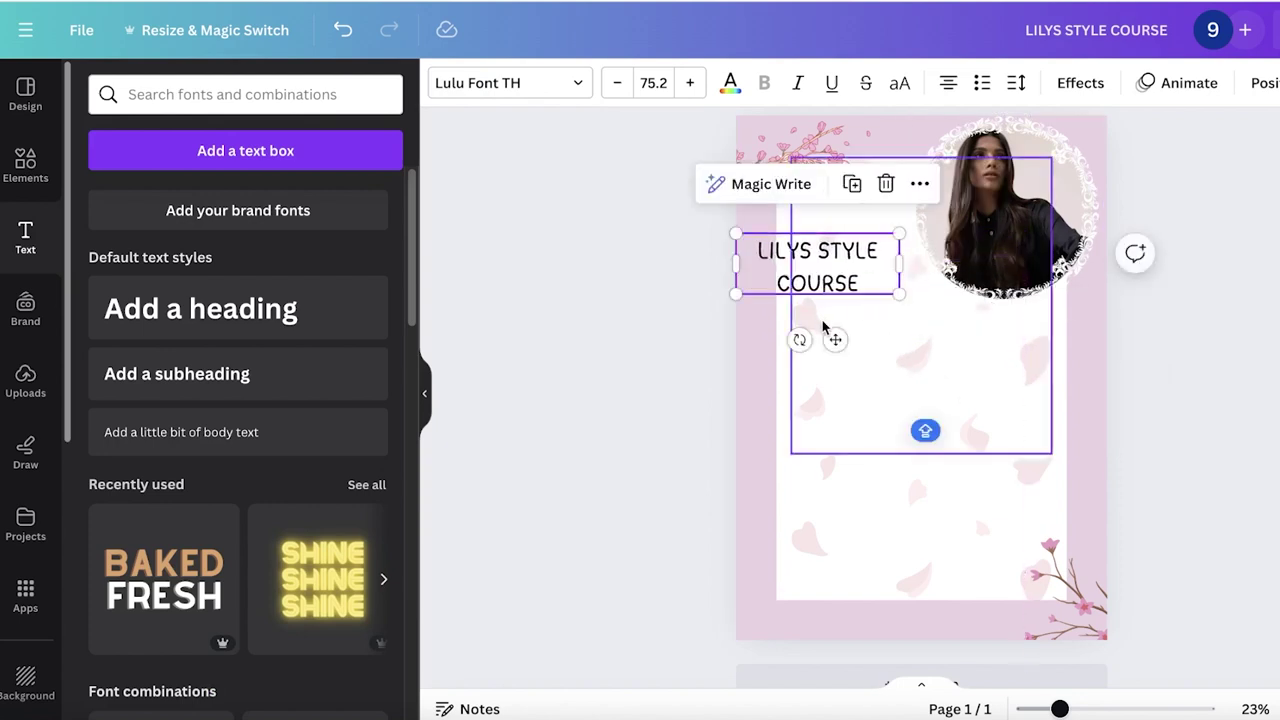
{"action": "left_click_drag", "start_coordinate": [826, 329], "coordinate": [876, 370]}
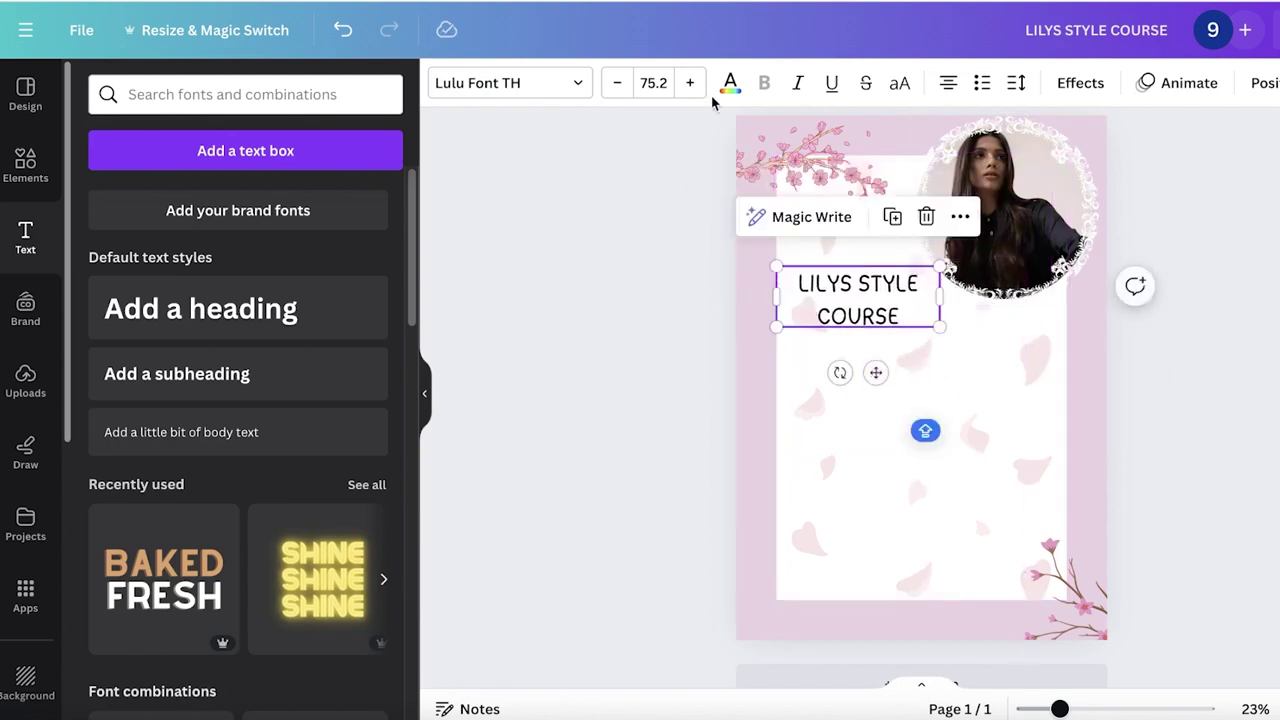
{"action": "left_click_drag", "start_coordinate": [941, 267], "coordinate": [987, 242]}
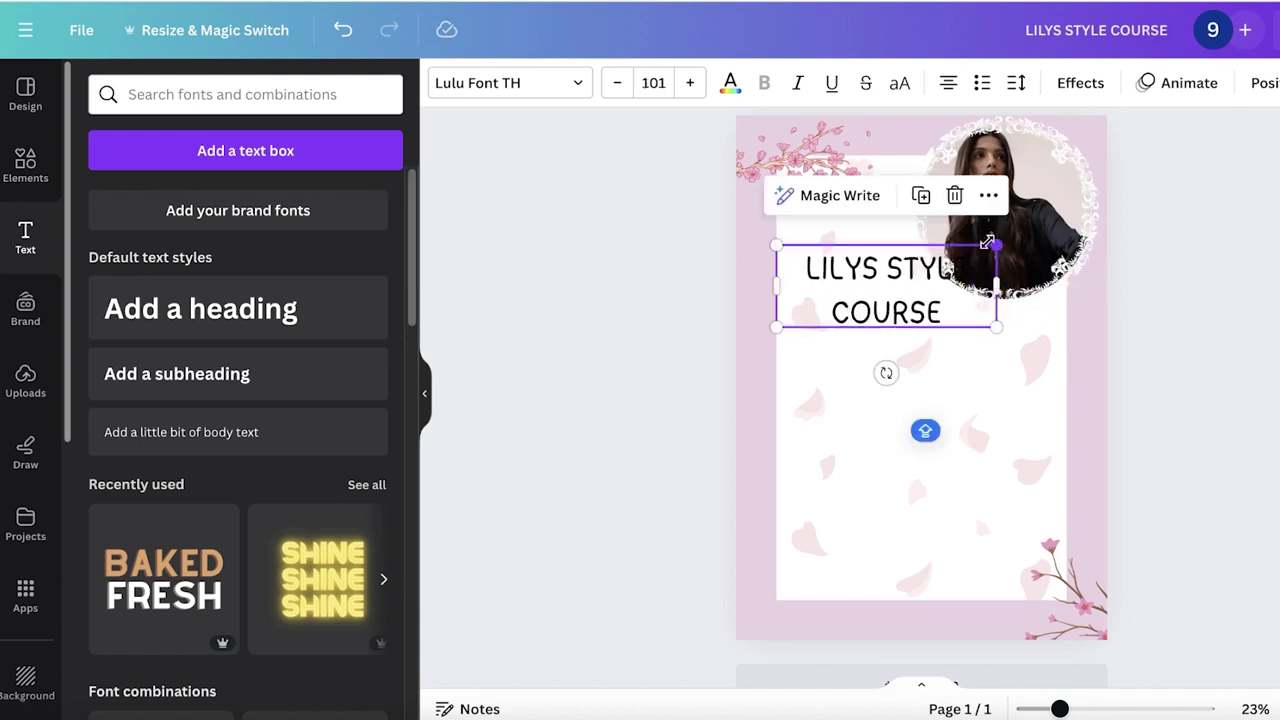
{"action": "mouse_move", "coordinate": [1028, 178]}
{"action": "left_mouse_down"}
{"action": "mouse_move", "coordinate": [1065, 178]}
{"action": "mouse_move", "coordinate": [1030, 188]}
{"action": "left_mouse_up"}
{"action": "left_click_drag", "start_coordinate": [882, 291], "coordinate": [921, 375]}
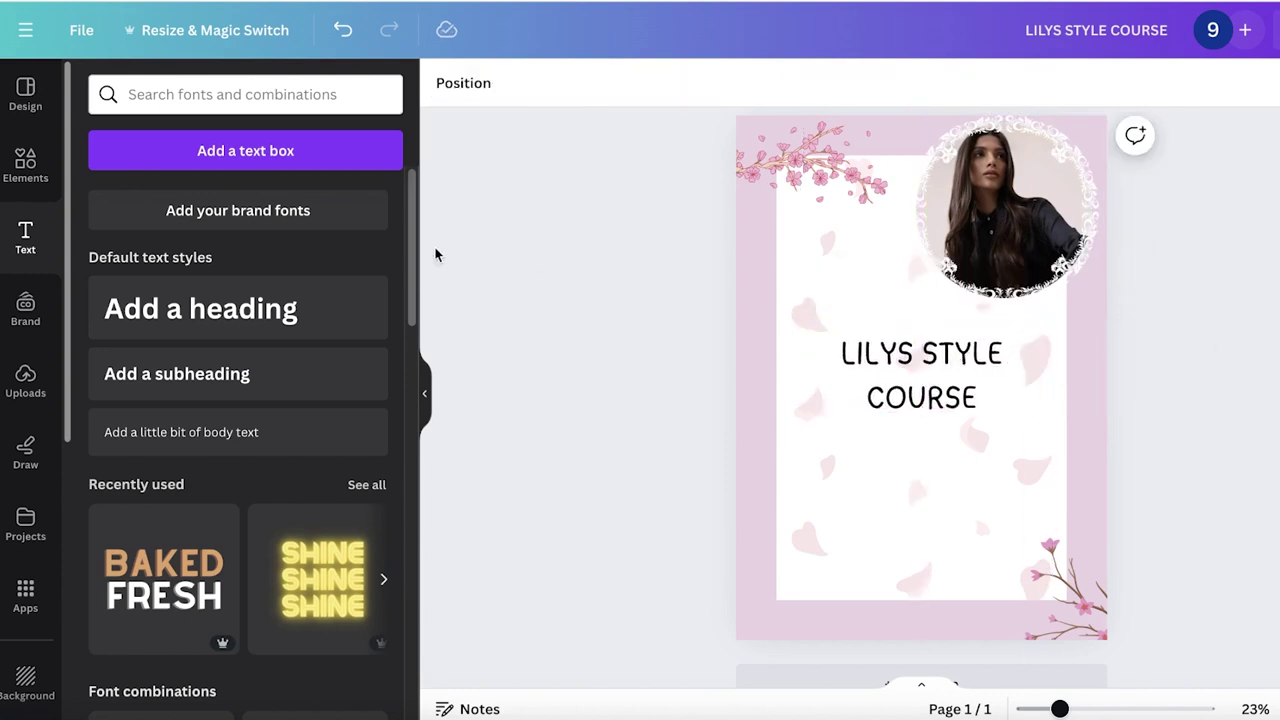
Step: Add a body text box, then add and delete the pink FIVE TIPS FOR GREAT SKIN text combination
{"action": "left_click", "coordinate": [186, 432]}
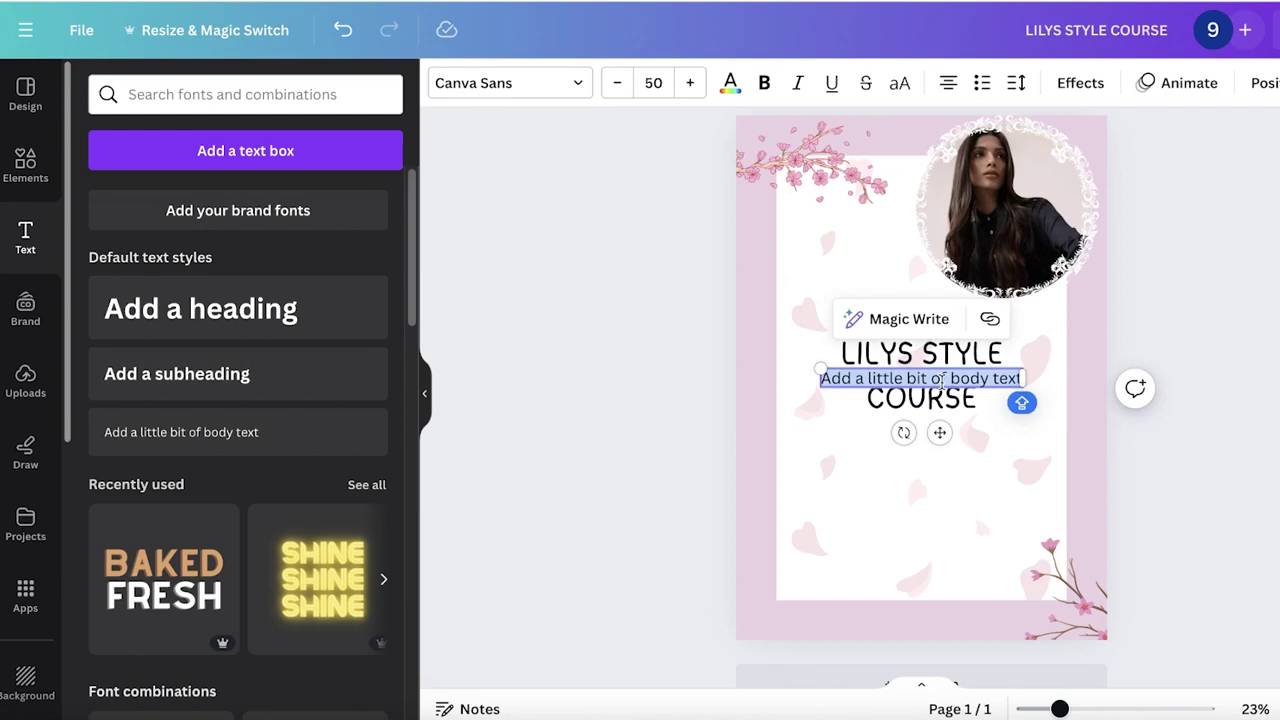
{"action": "key", "text": "BackSpace"}
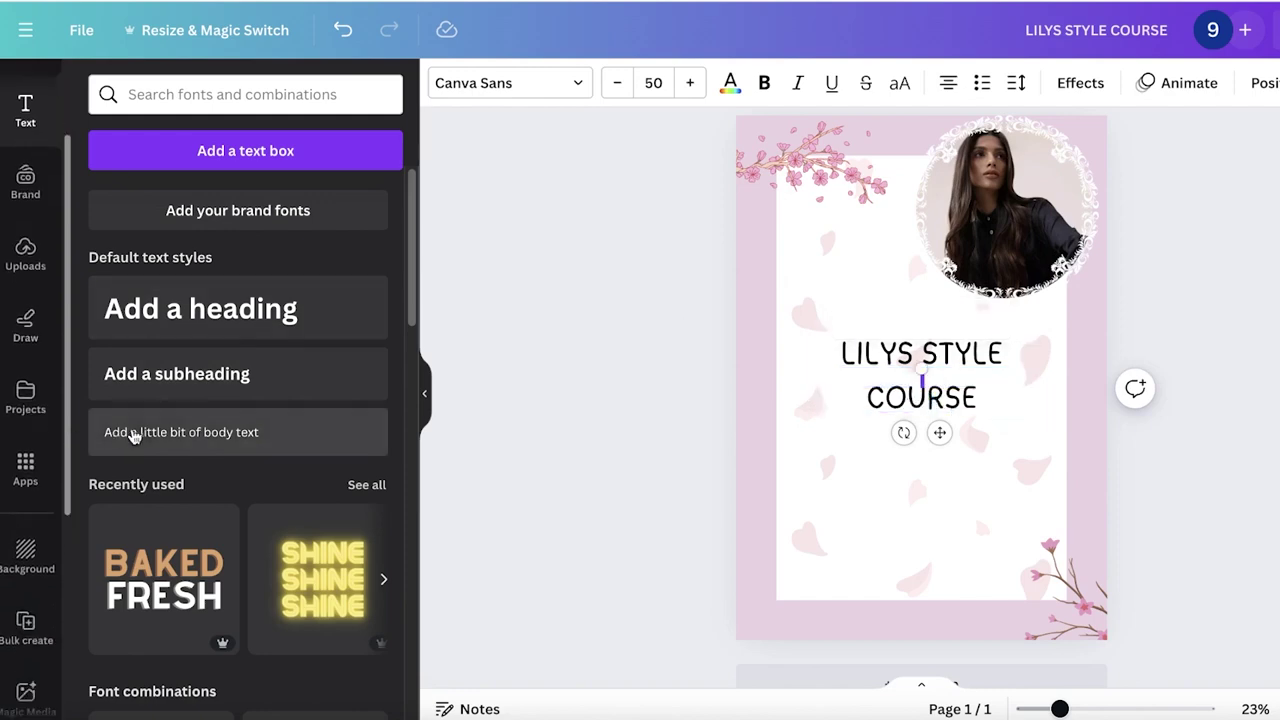
{"action": "scroll", "coordinate": [134, 434], "scroll_direction": "down", "scroll_amount": 5}
{"action": "scroll", "coordinate": [198, 311], "scroll_direction": "down", "scroll_amount": 1}
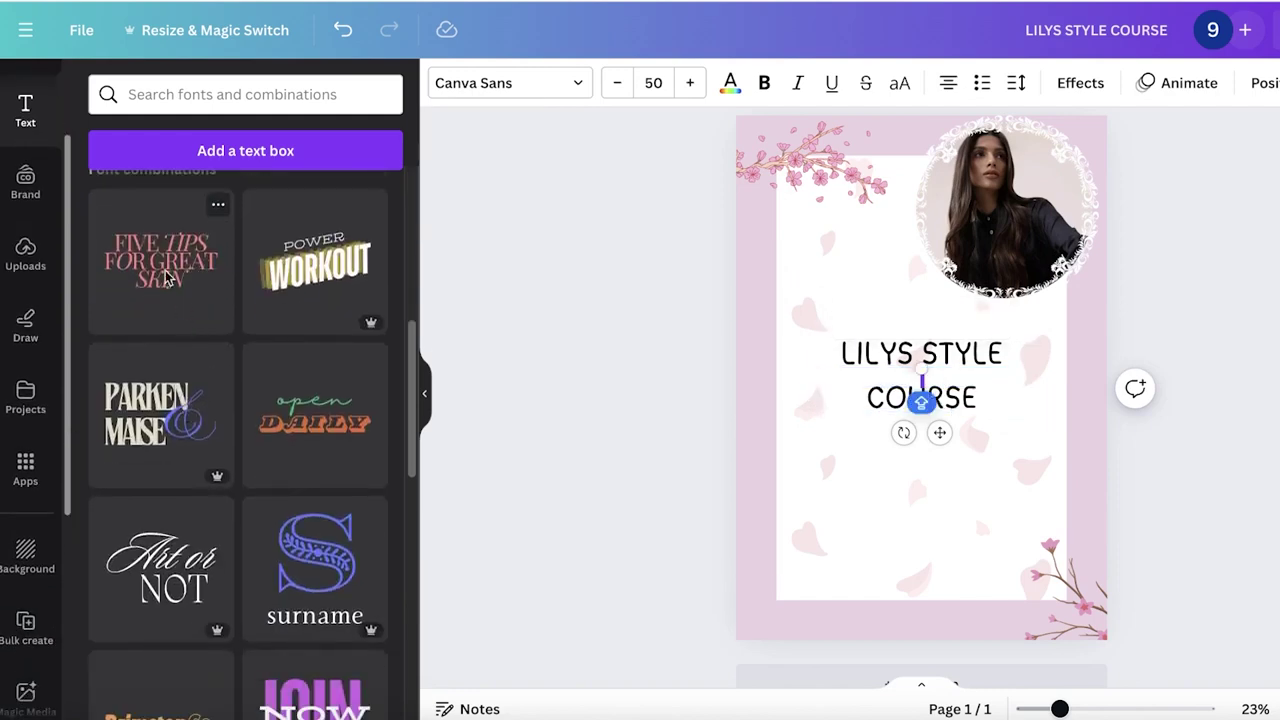
{"action": "scroll", "coordinate": [183, 409], "scroll_direction": "down", "scroll_amount": 5}
{"action": "scroll", "coordinate": [183, 409], "scroll_direction": "up", "scroll_amount": 5}
{"action": "left_click", "coordinate": [186, 409]}
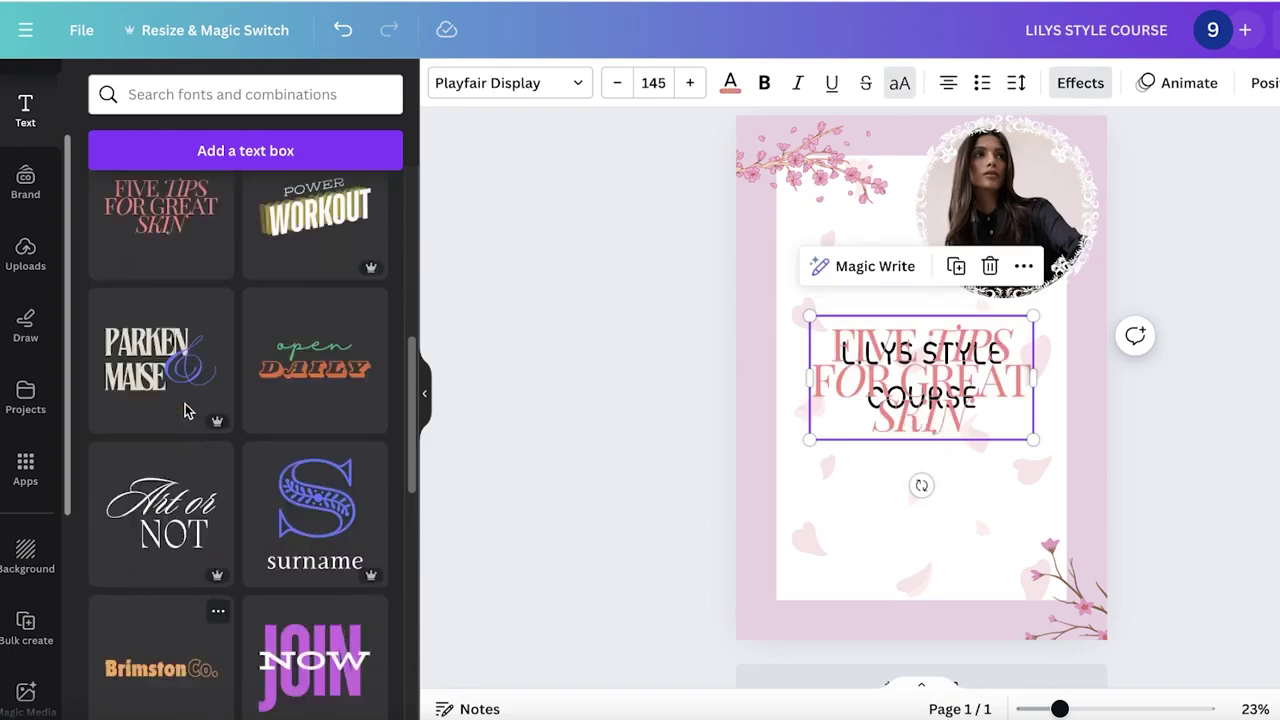
{"action": "left_click_drag", "start_coordinate": [906, 362], "coordinate": [860, 480]}
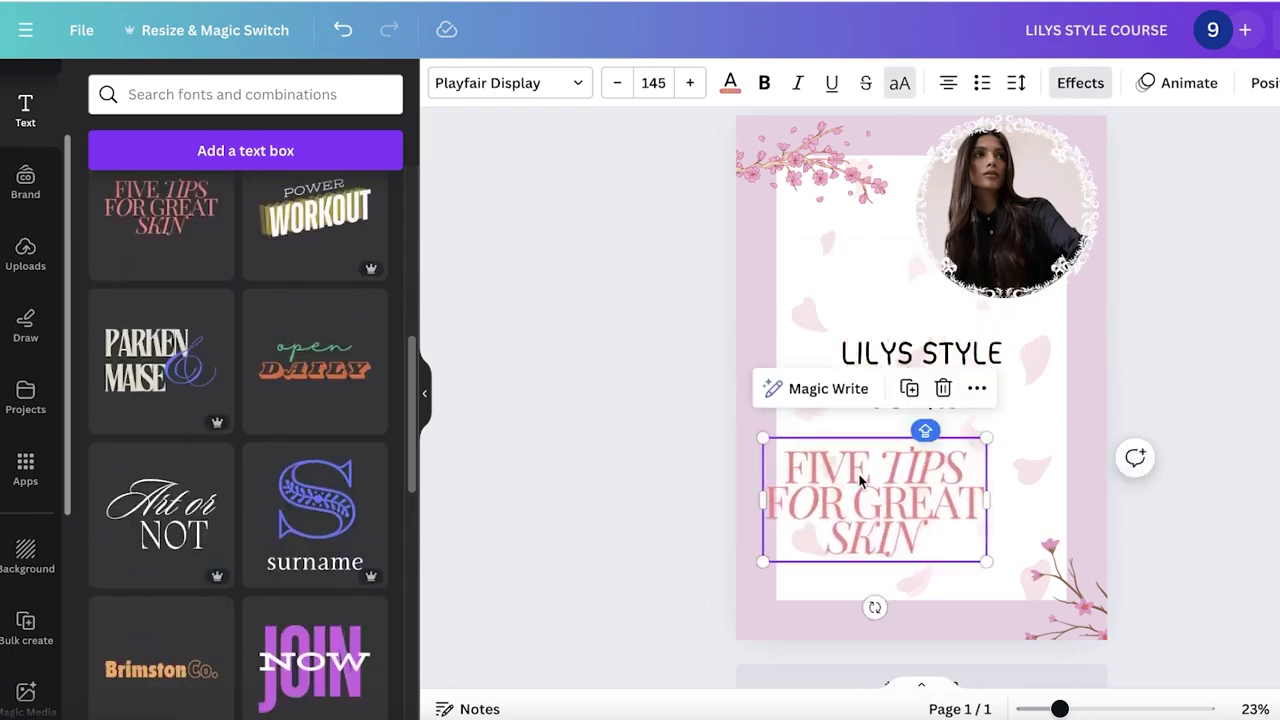
{"action": "key", "text": "Delete"}
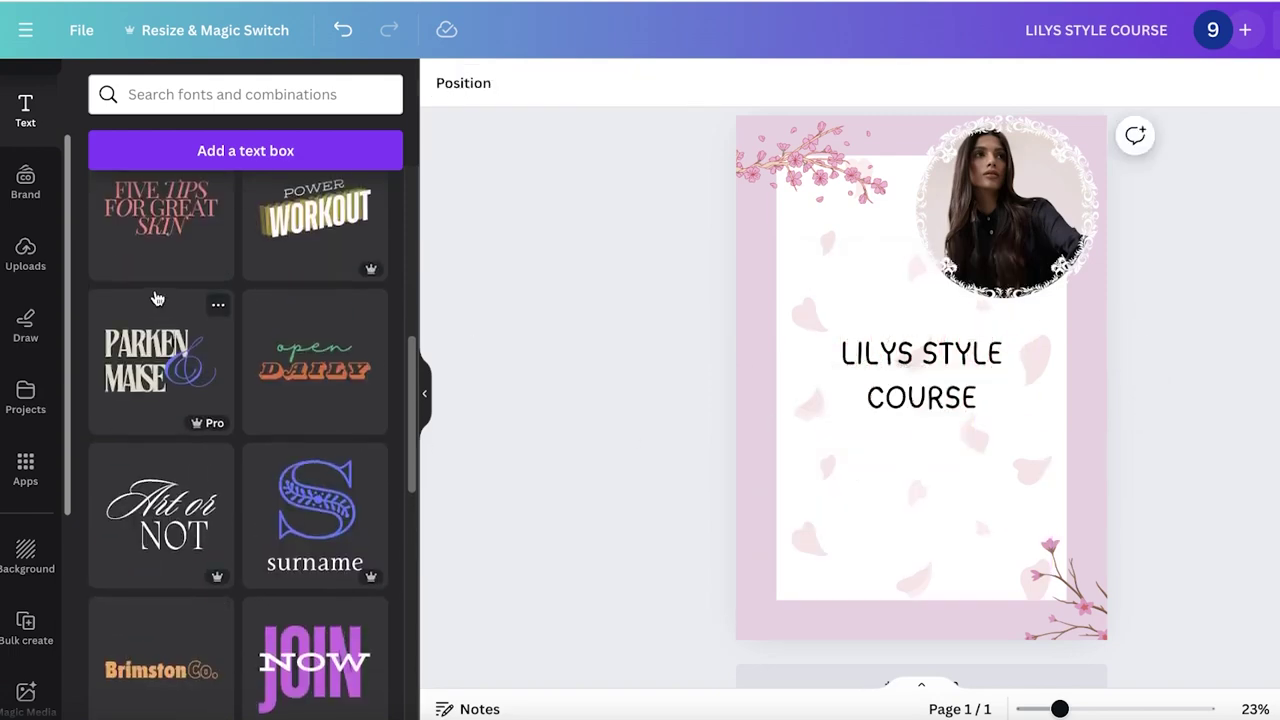
{"action": "scroll", "coordinate": [157, 294], "scroll_direction": "up", "scroll_amount": 10}
Step: Add a body text box with the contact number, shrink it and place it top-left beside the photo
{"action": "left_click", "coordinate": [228, 432]}
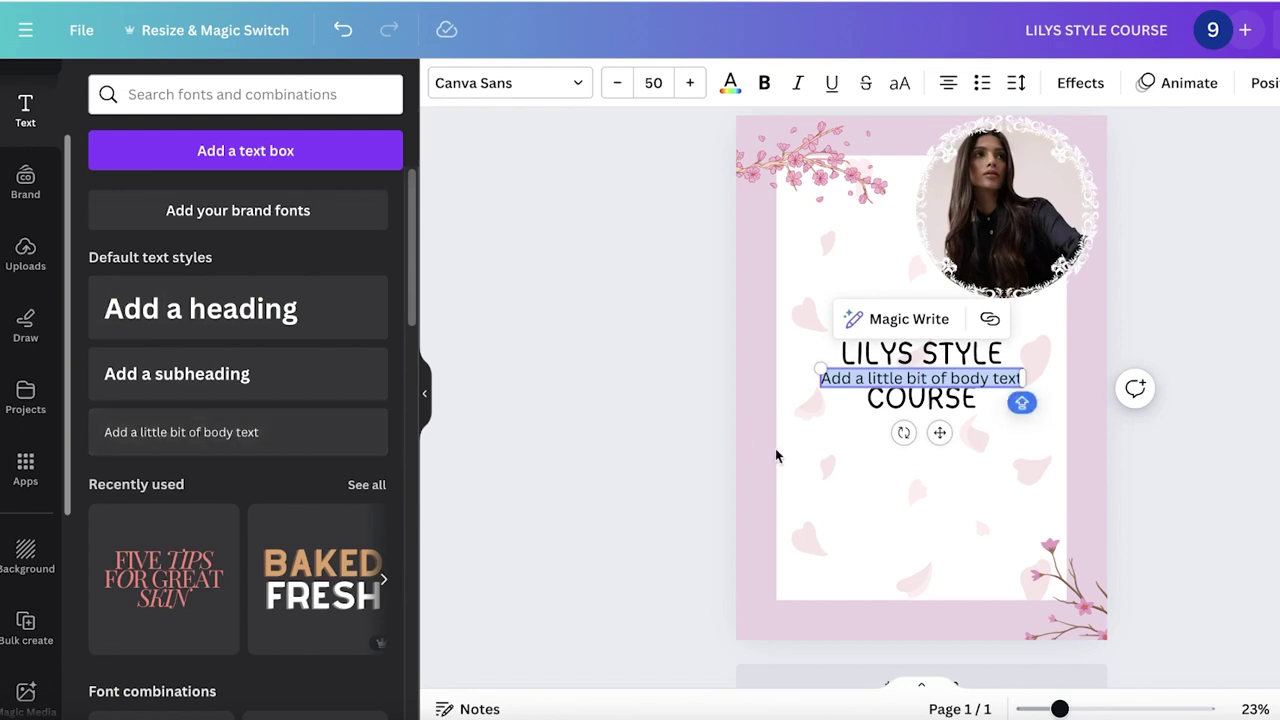
{"action": "type", "text": "CONTACT NO"}
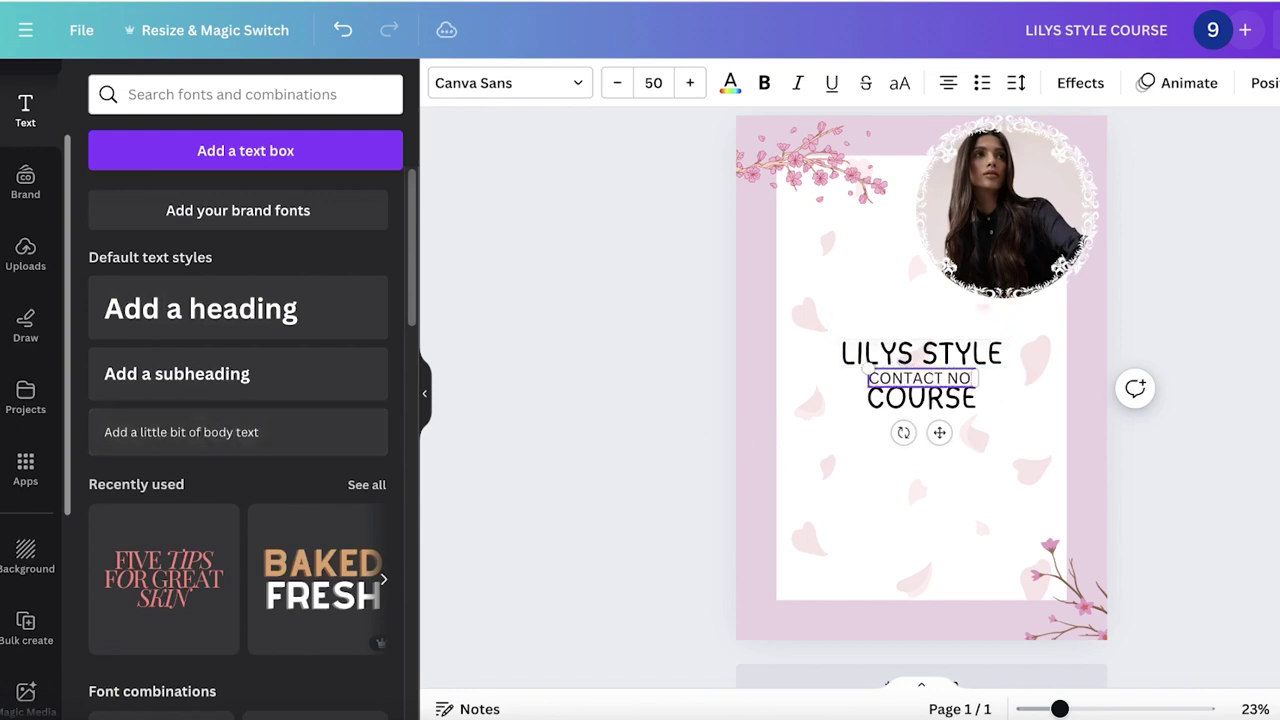
{"action": "type", "text": " : 0023234"}
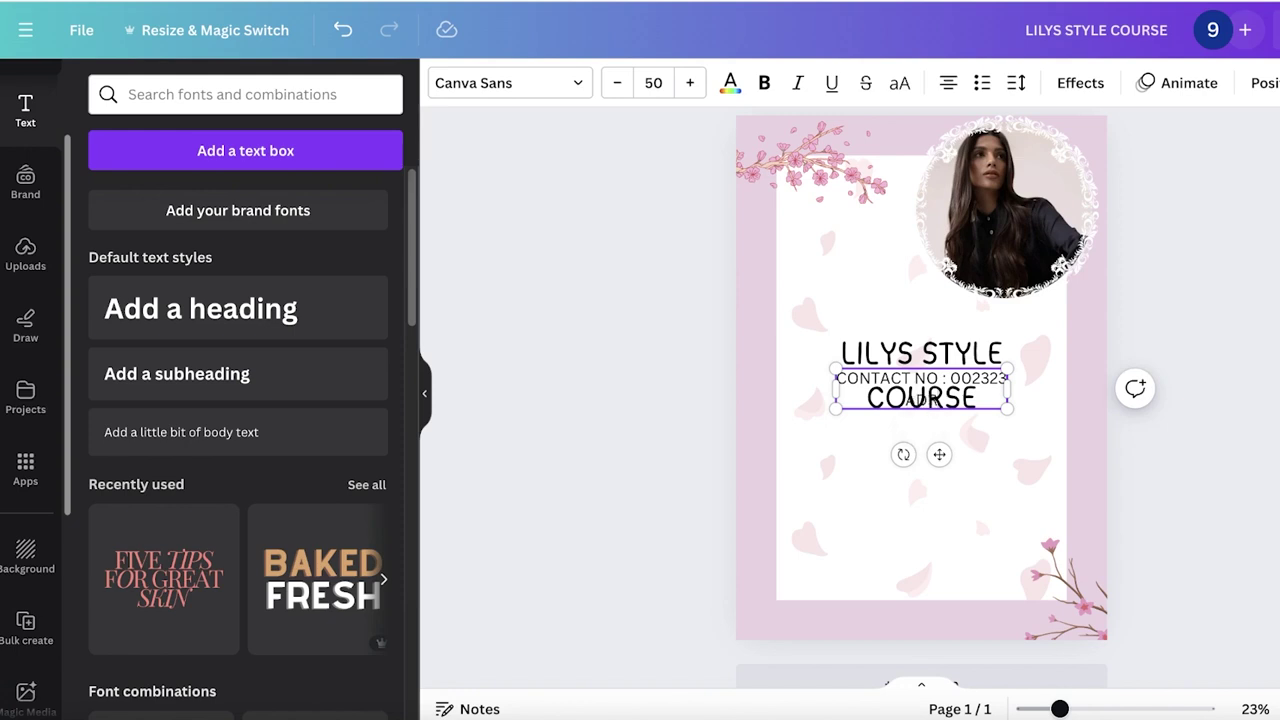
{"action": "left_click_drag", "start_coordinate": [1007, 406], "coordinate": [945, 394]}
{"action": "left_click_drag", "start_coordinate": [908, 440], "coordinate": [866, 287]}
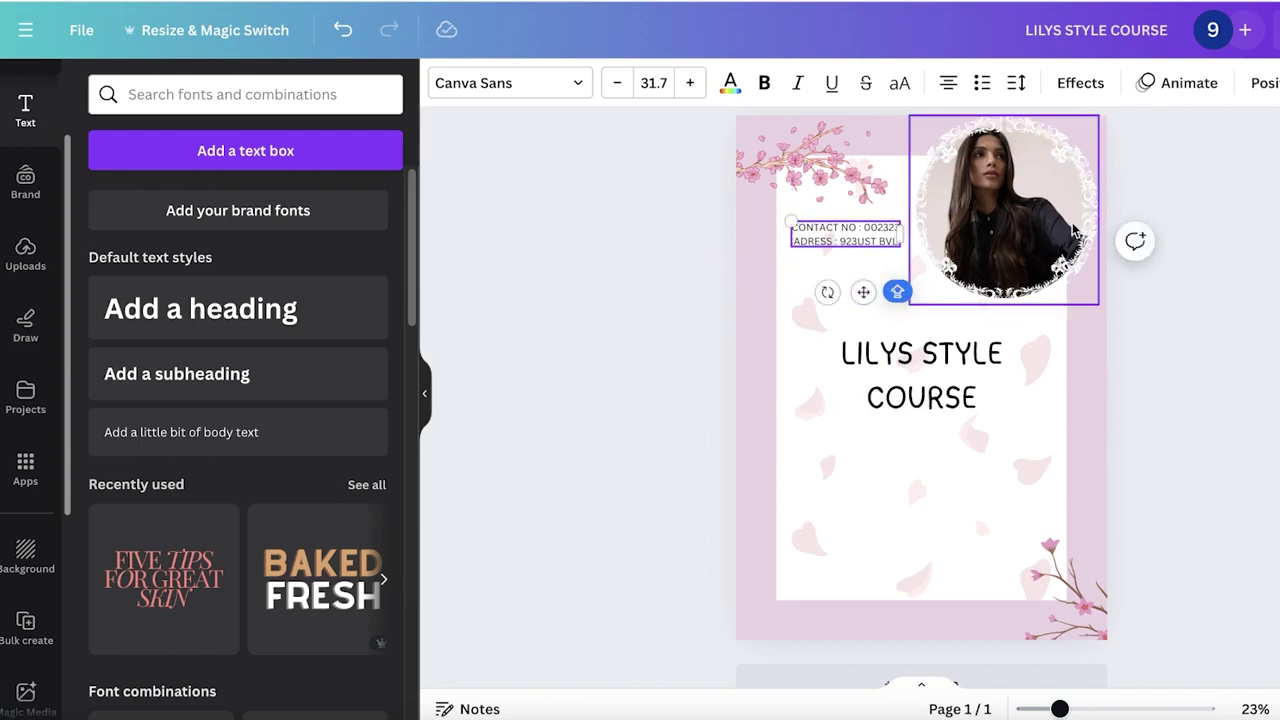
{"action": "mouse_move", "coordinate": [1035, 190]}
{"action": "left_mouse_down"}
{"action": "mouse_move", "coordinate": [894, 537]}
{"action": "mouse_move", "coordinate": [868, 519]}
{"action": "mouse_move", "coordinate": [1031, 245]}
{"action": "mouse_move", "coordinate": [1025, 190]}
{"action": "left_mouse_up"}
{"action": "left_click", "coordinate": [840, 236]}
{"action": "left_click_drag", "start_coordinate": [840, 236], "coordinate": [832, 238]}
Step: Set the contact details text to Lulu Font TH
{"action": "left_click", "coordinate": [560, 83]}
{"action": "scroll", "coordinate": [320, 290], "scroll_direction": "up", "scroll_amount": 1}
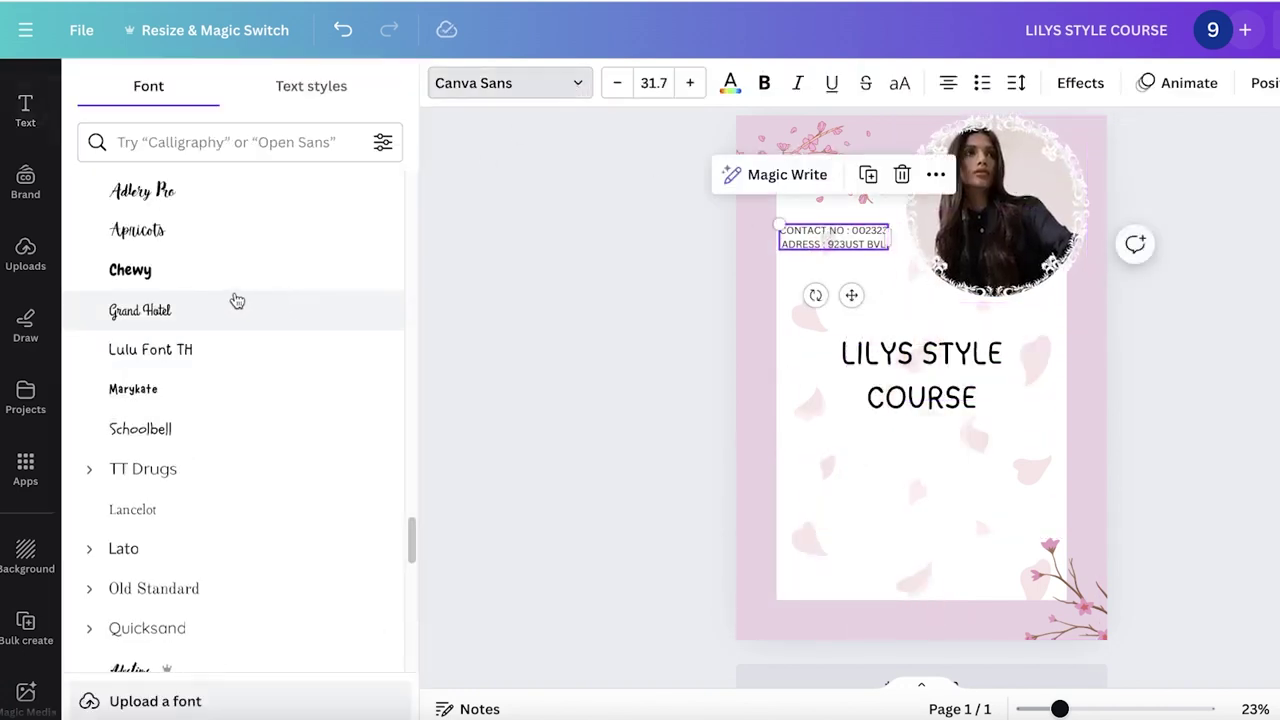
{"action": "left_click", "coordinate": [200, 349]}
{"action": "left_click", "coordinate": [656, 322]}
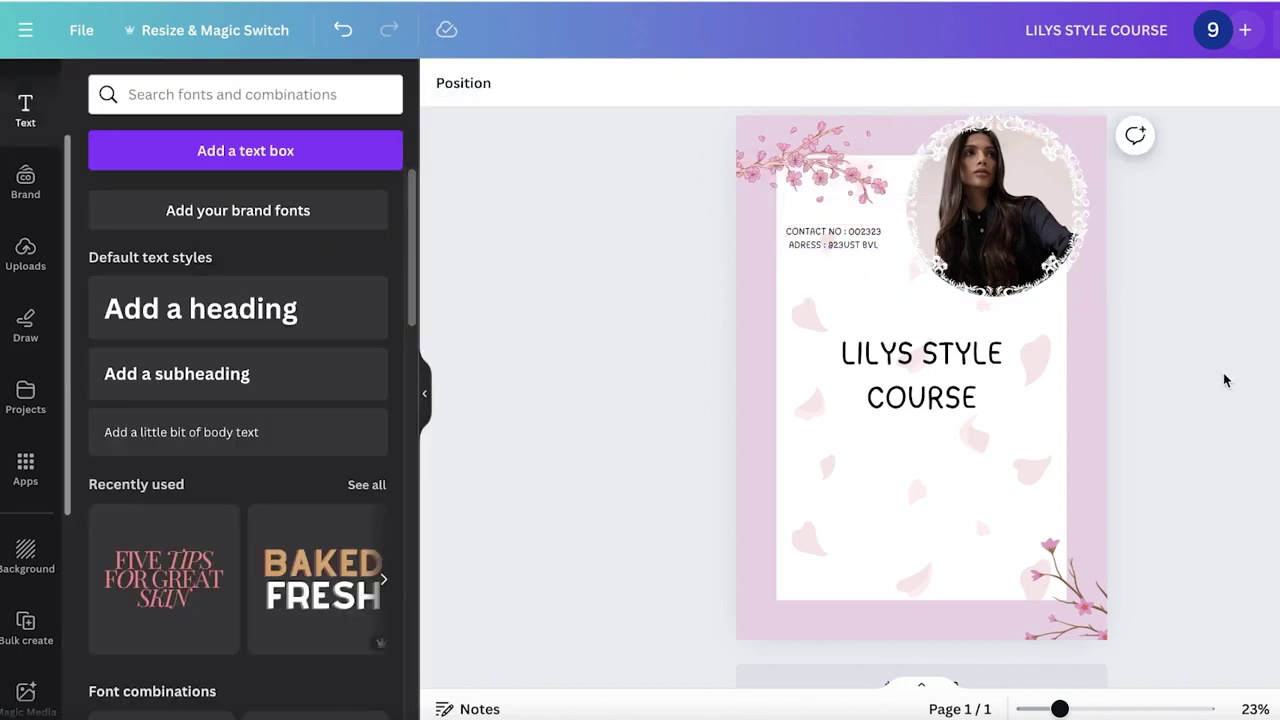
Step: Add a subheading and move it below the LILYS STYLE COURSE heading
{"action": "left_click", "coordinate": [230, 372]}
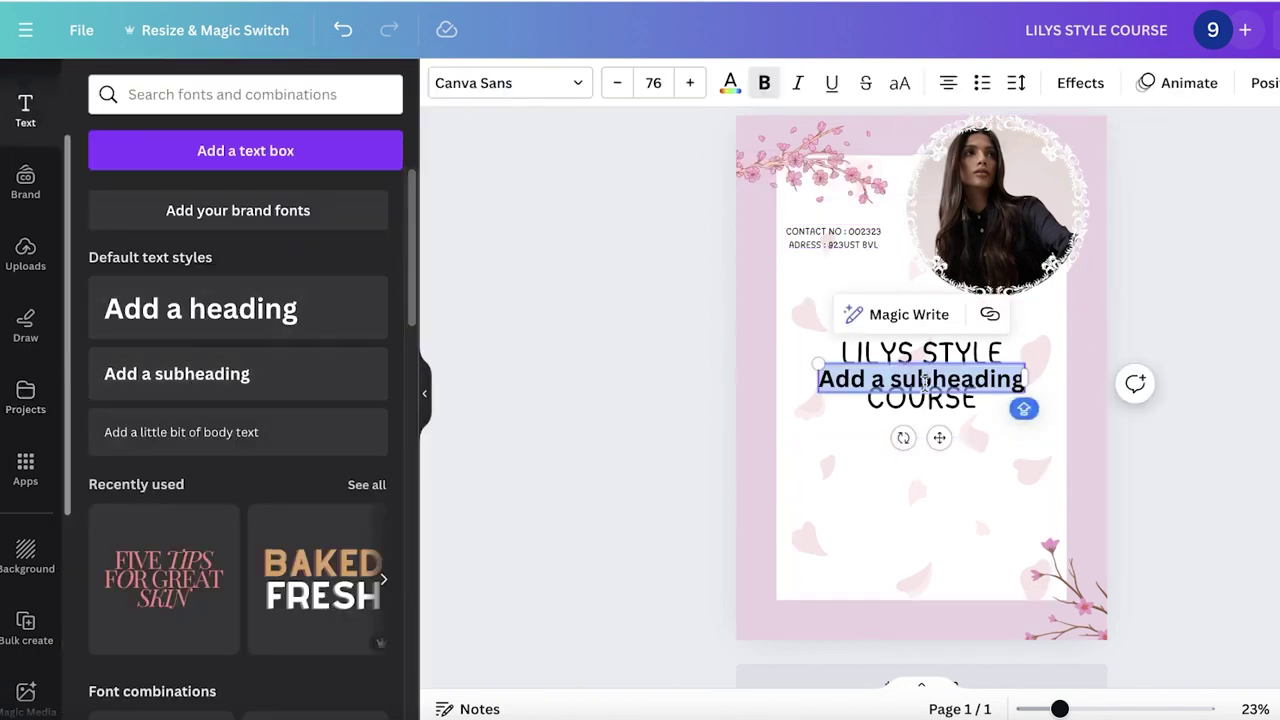
{"action": "left_click", "coordinate": [813, 512]}
{"action": "left_click", "coordinate": [837, 378]}
{"action": "left_click_drag", "start_coordinate": [837, 378], "coordinate": [844, 454]}
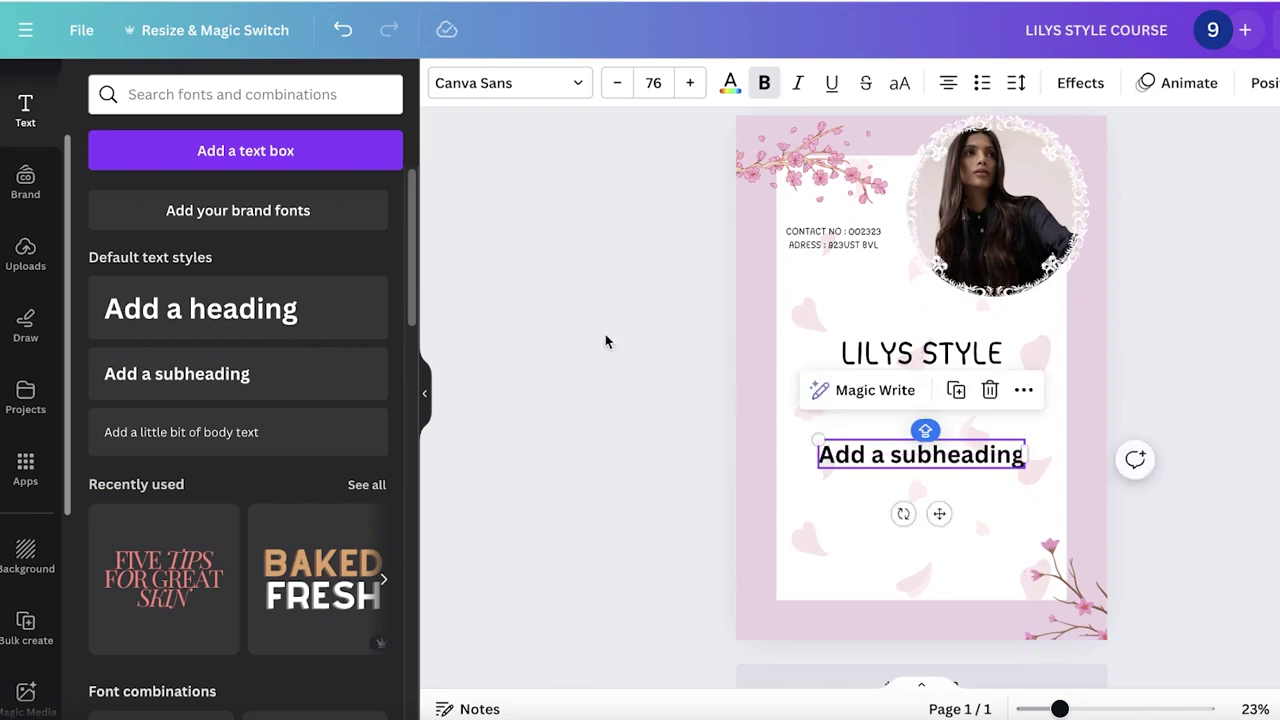
Step: Replace the placeholder with the description 'THIS COURSE WILL HELP YOU IN STYLING YOURSELF…'
{"action": "double_click", "coordinate": [892, 448]}
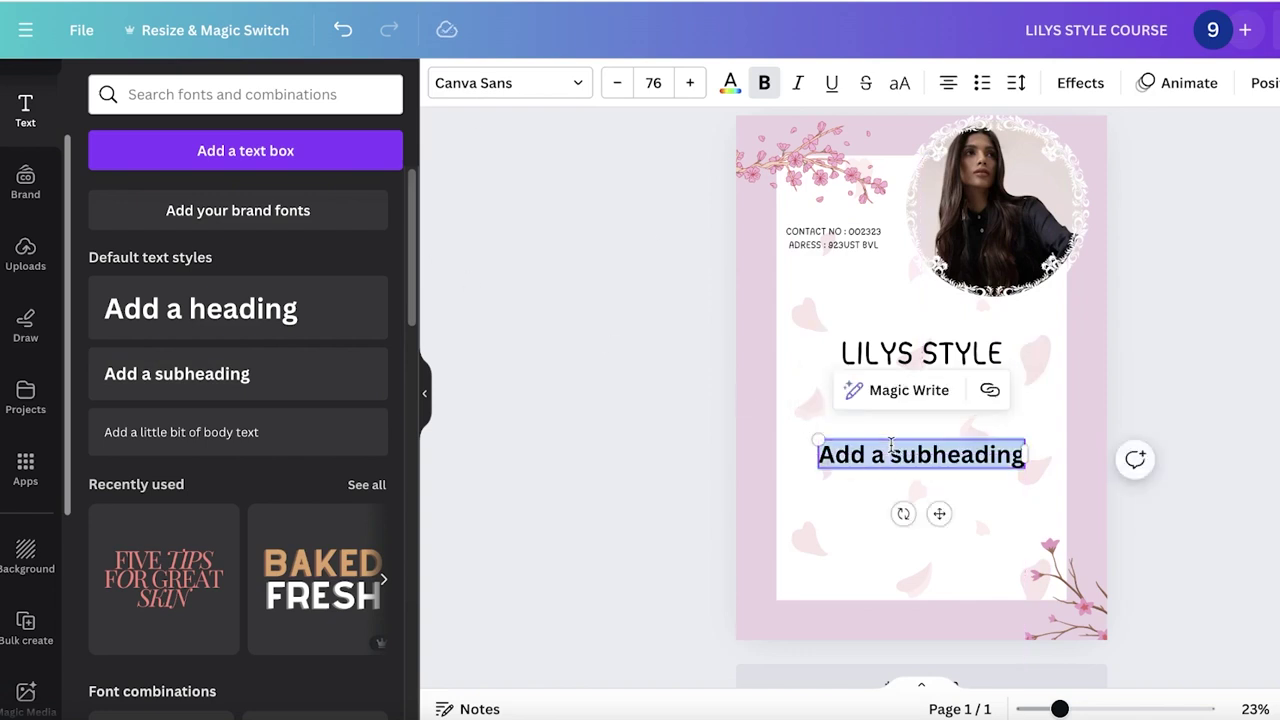
{"action": "key", "text": "BackSpace"}
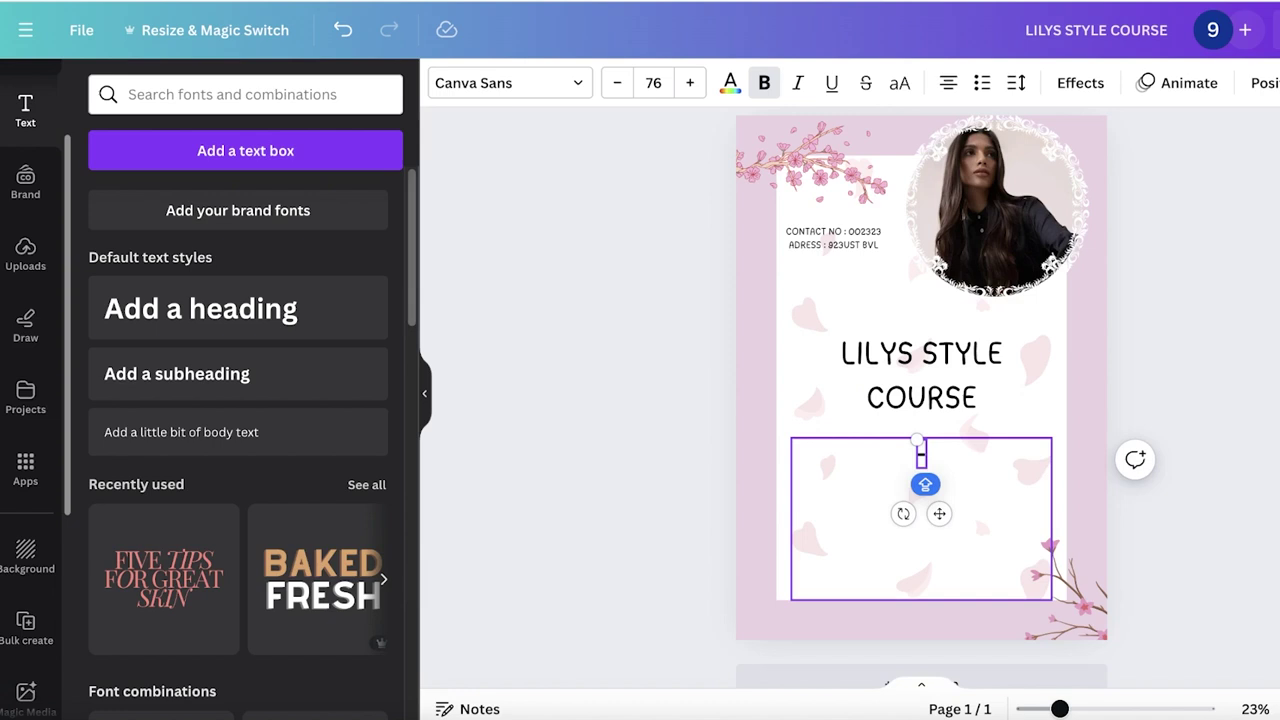
{"action": "type", "text": "-THIS COURSE WIL"}
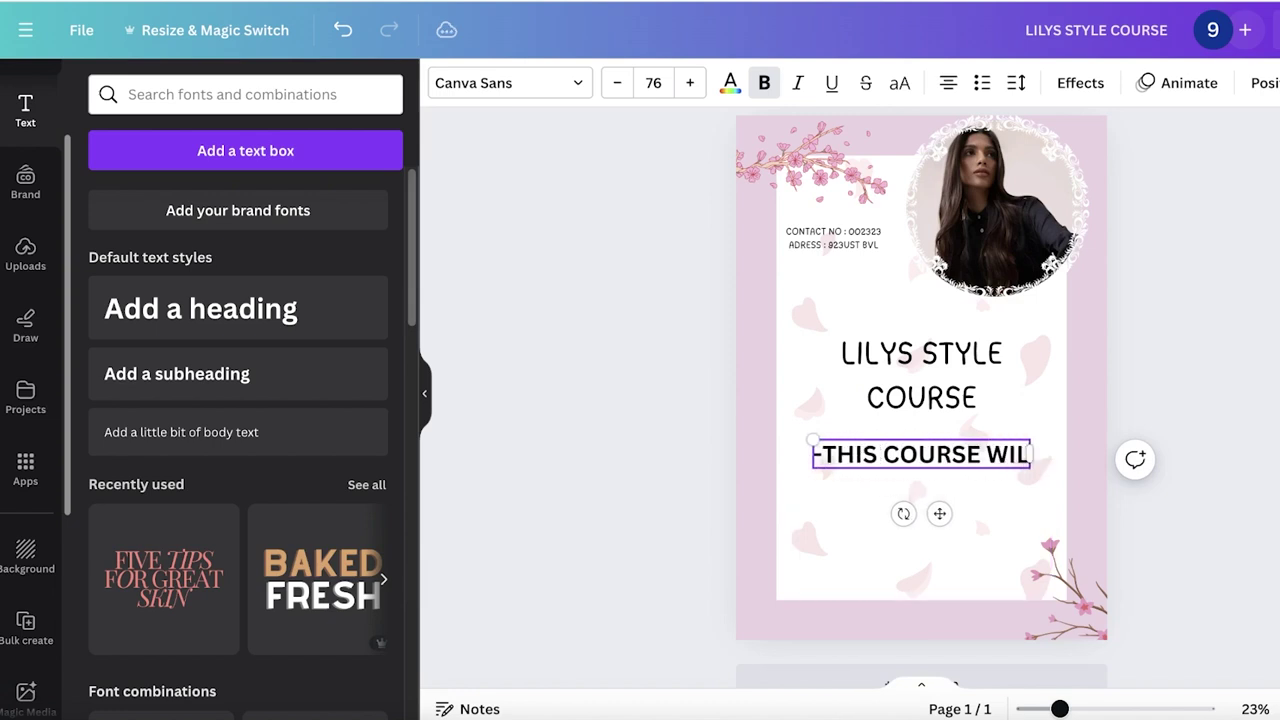
{"action": "type", "text": "L HELP YOU IN "}
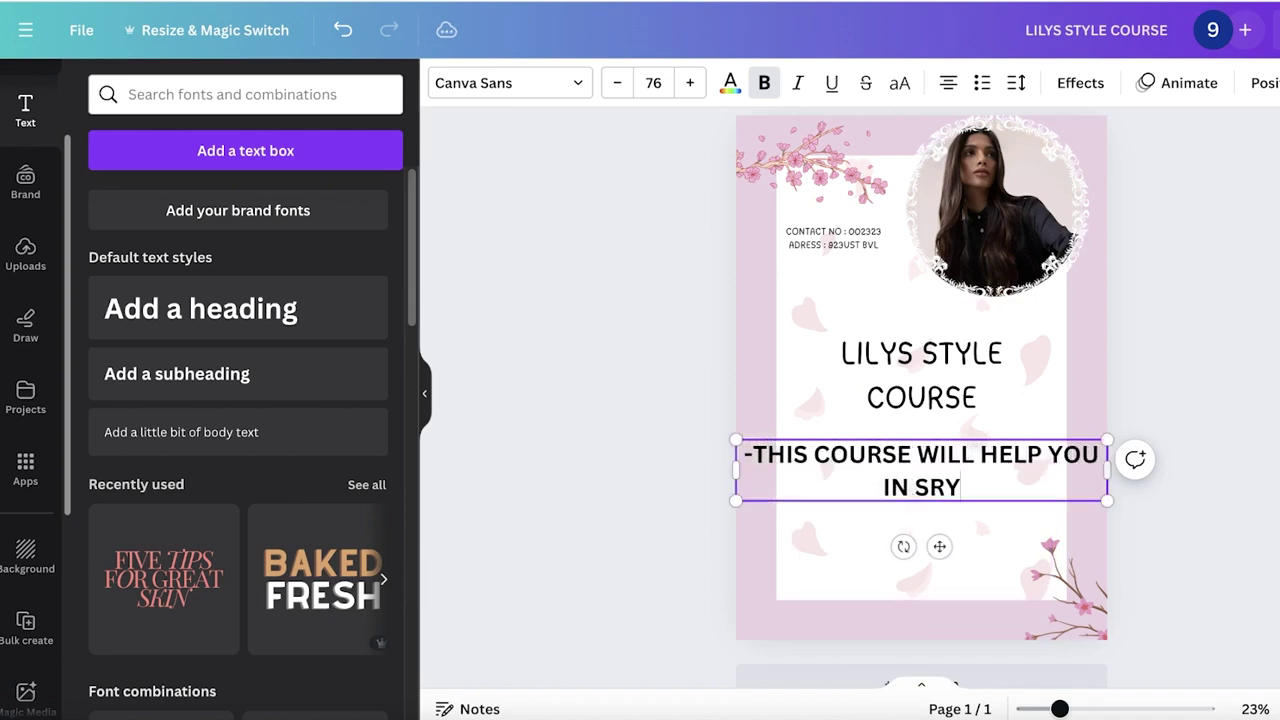
{"action": "type", "text": "STYLING YOURSELF"}
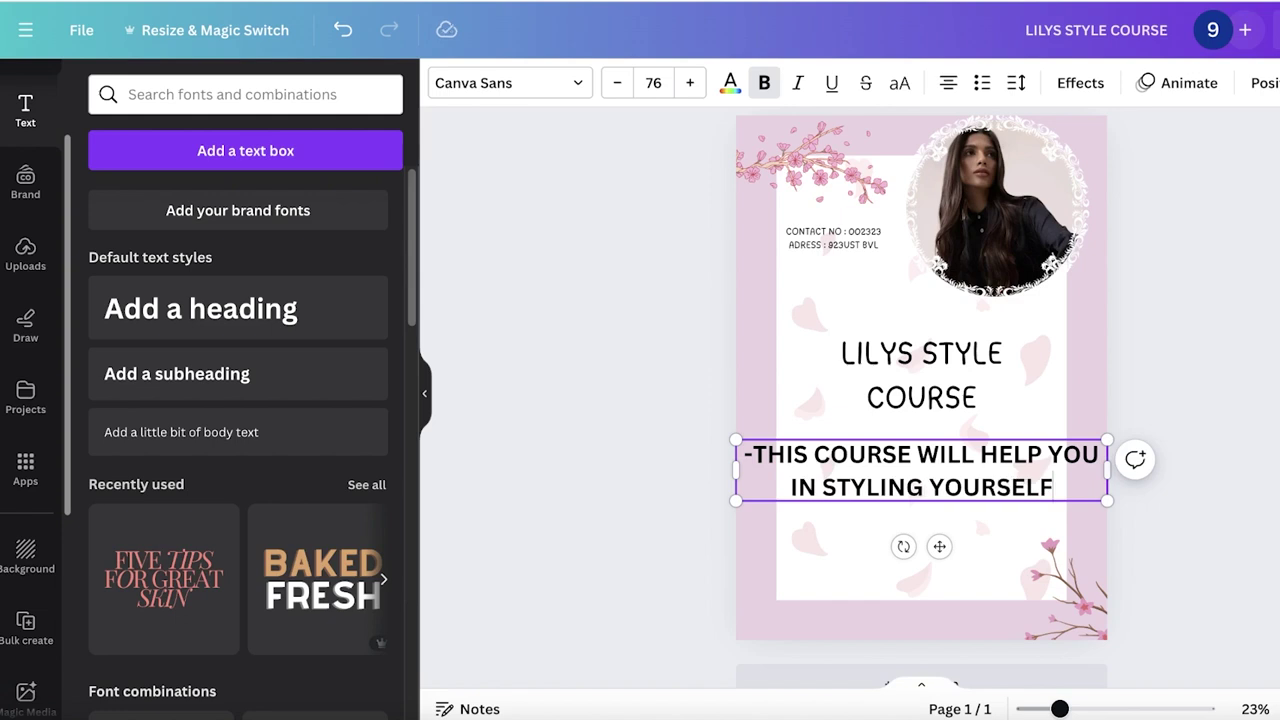
{"action": "type", "text": " AND ACCURATELY PRED"}
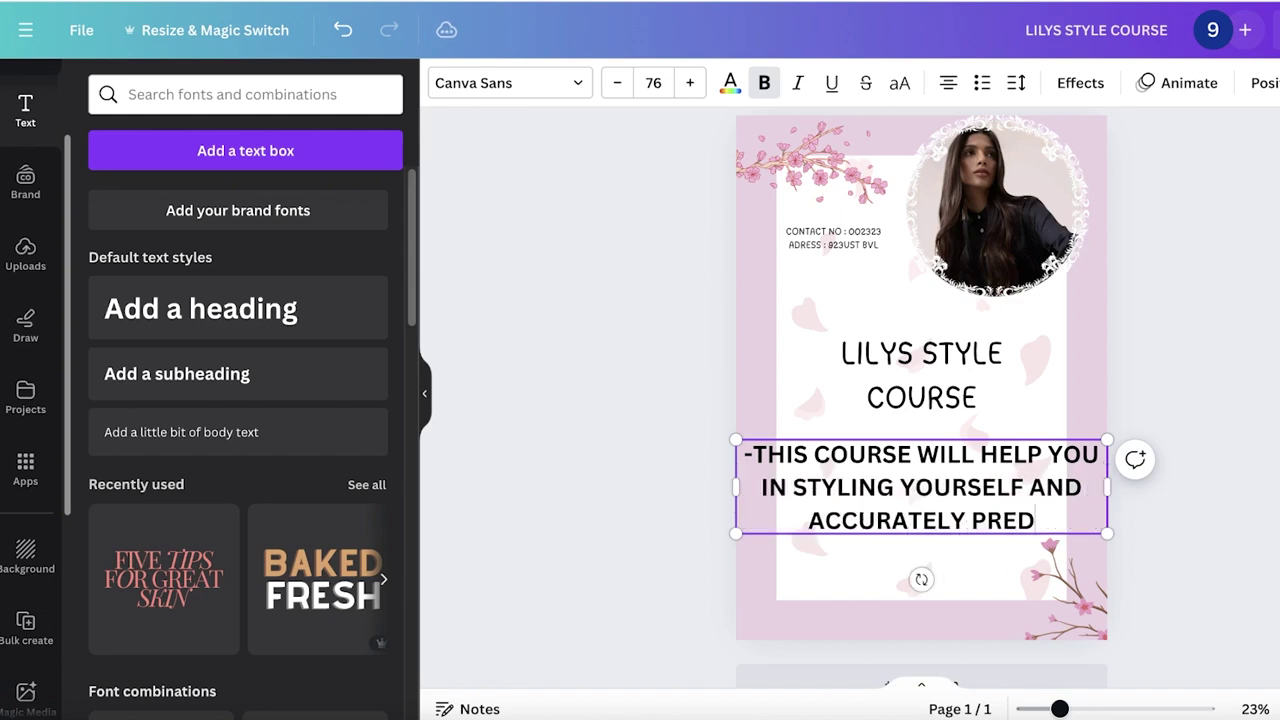
{"action": "type", "text": "ICT YOUR BOD"}
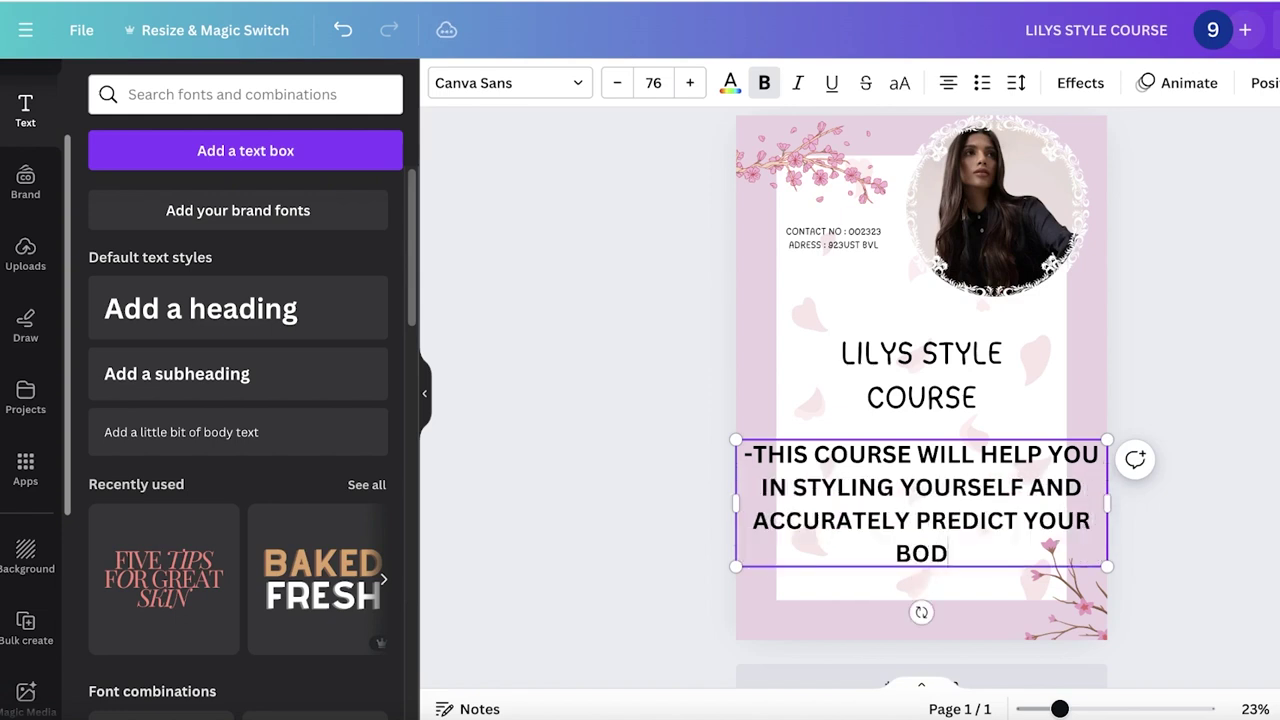
{"action": "type", "text": "YSHAPE AND COLOR SEASON"}
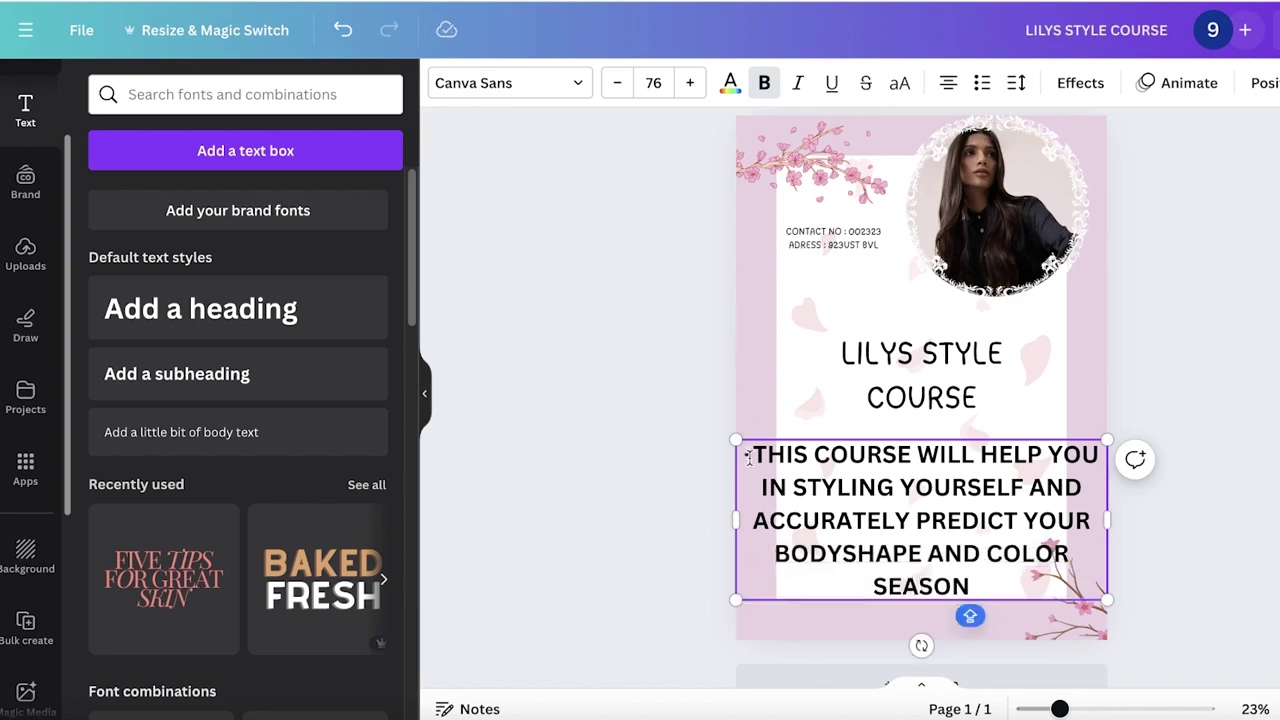
{"action": "key", "text": "BackSpace"}
{"action": "key", "text": "Escape"}
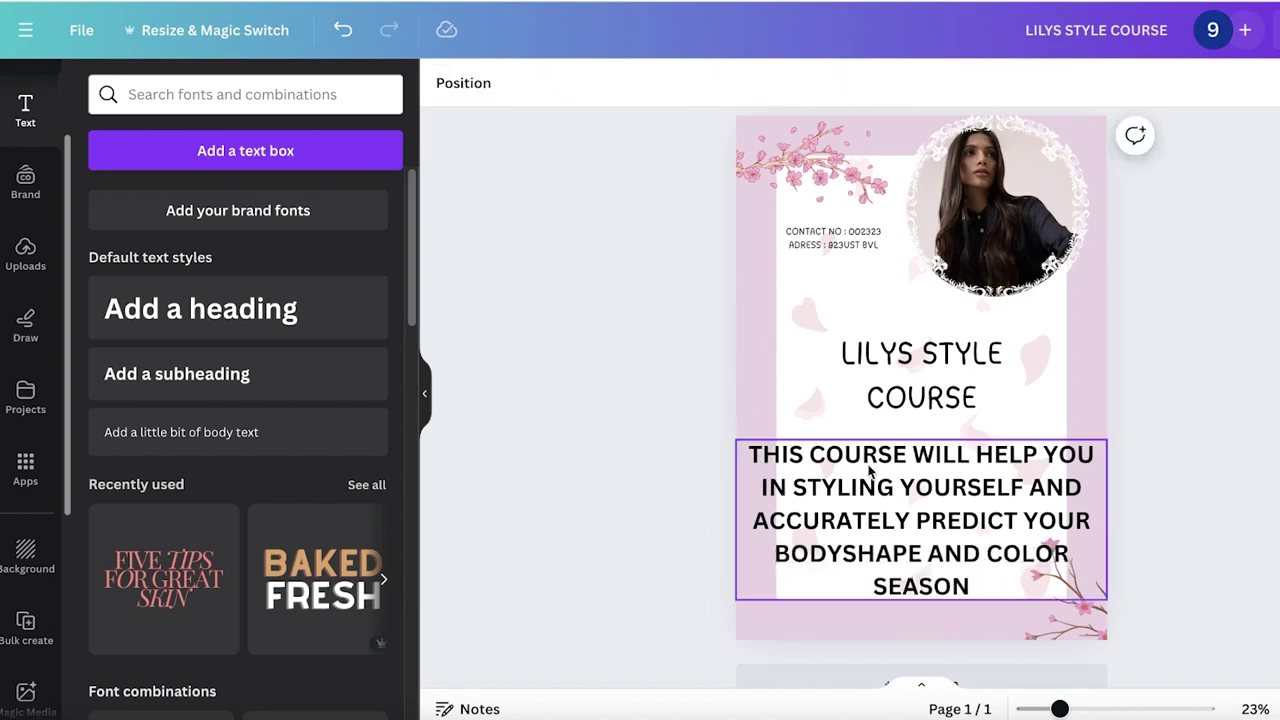
Step: Restyle the course description in Lulu Font TH at size 41.7, centred beneath COURSE
{"action": "left_click", "coordinate": [480, 83]}
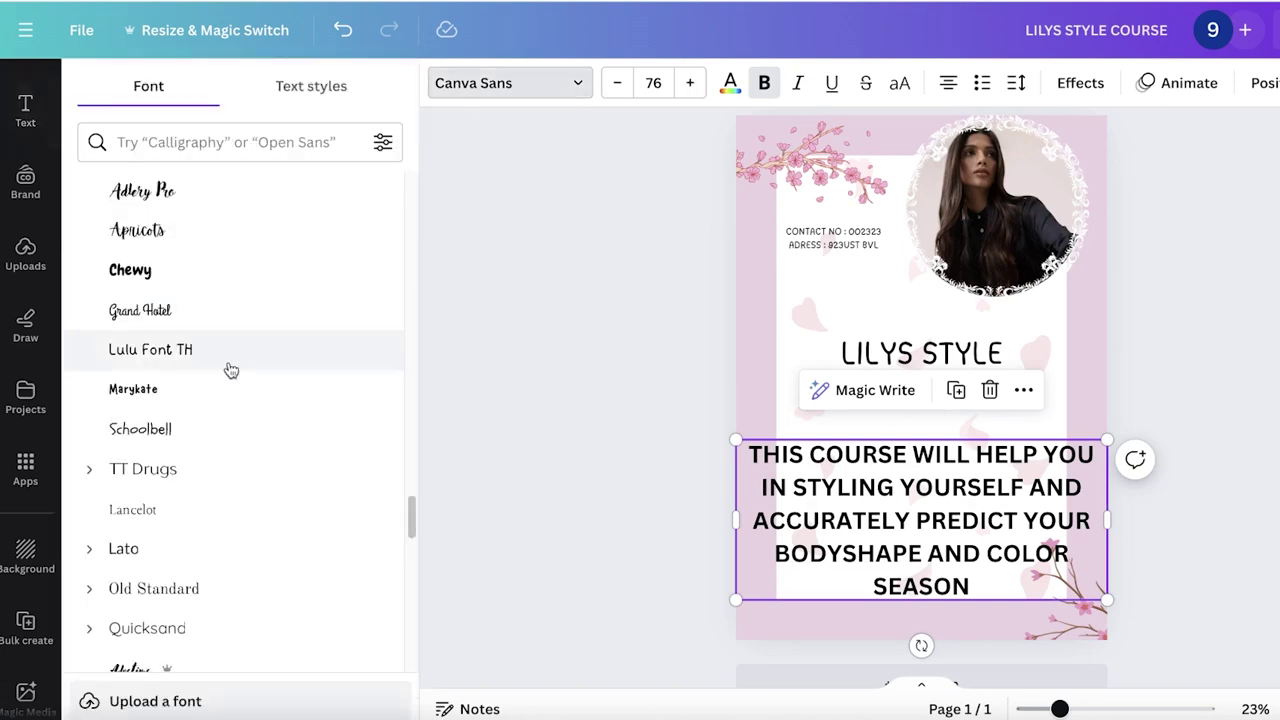
{"action": "left_click", "coordinate": [150, 349]}
{"action": "left_click_drag", "start_coordinate": [1112, 584], "coordinate": [837, 551]}
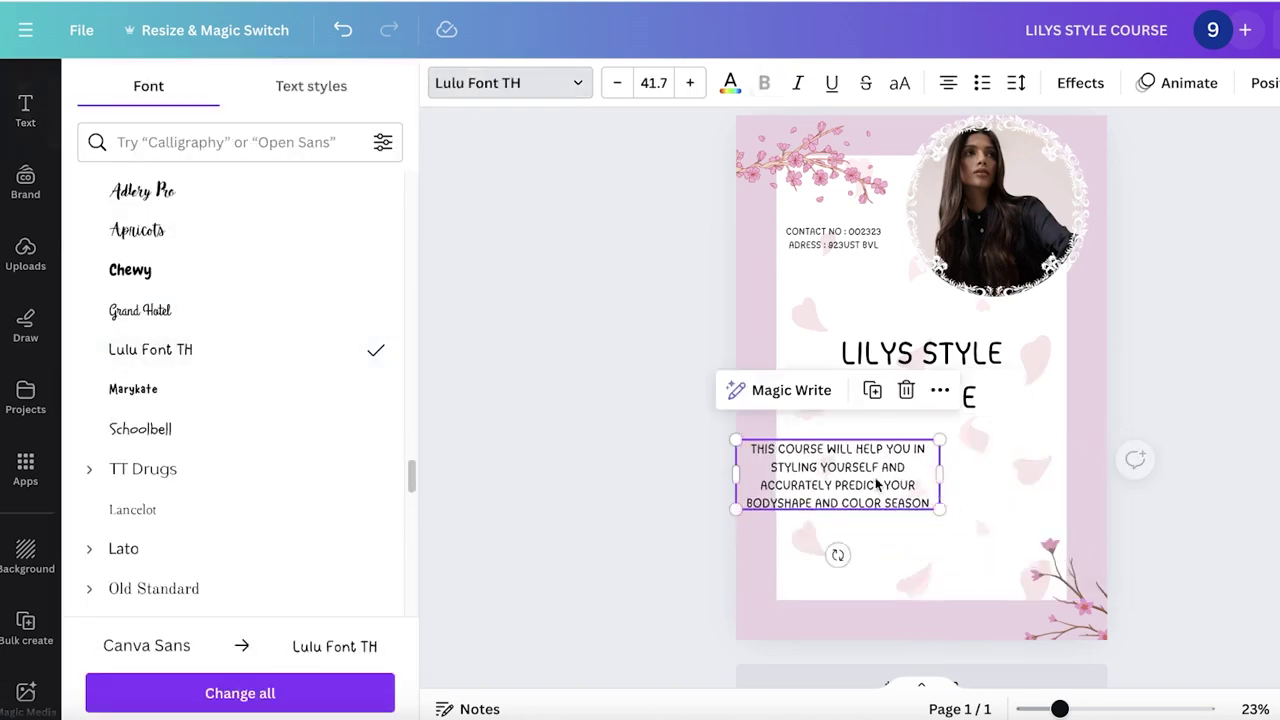
{"action": "left_click_drag", "start_coordinate": [810, 480], "coordinate": [940, 480]}
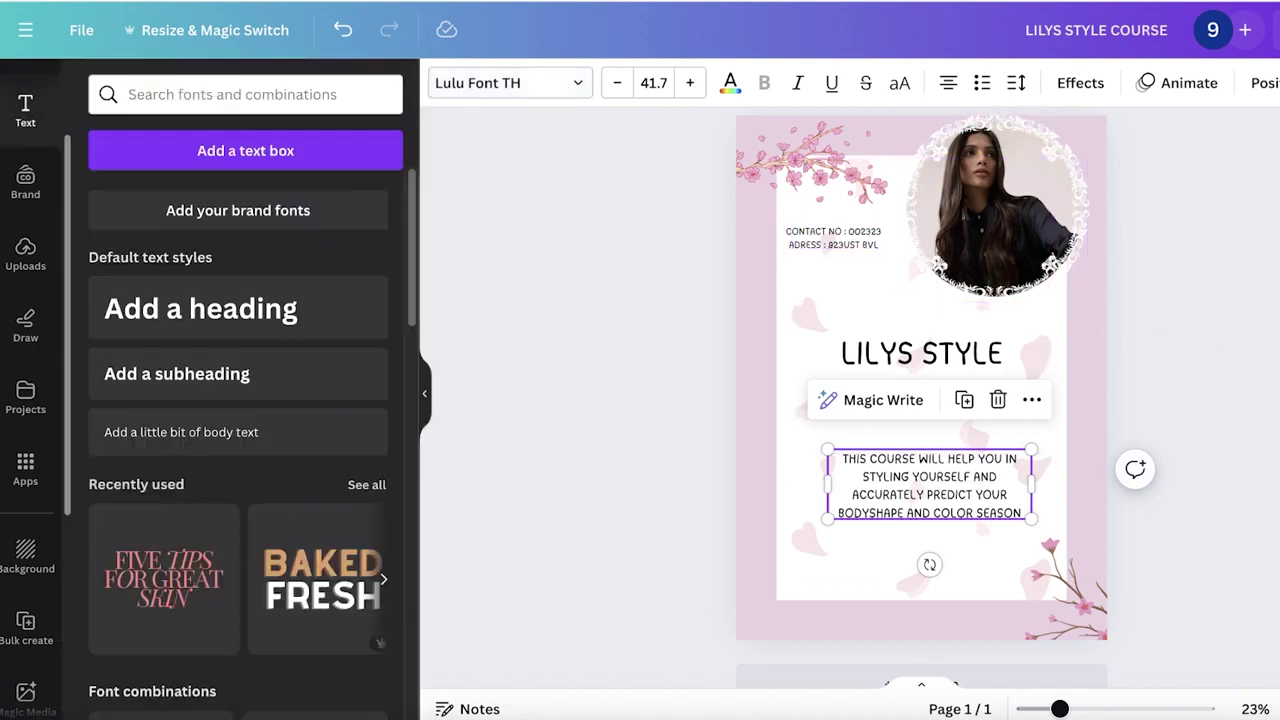
{"action": "scroll", "coordinate": [1090, 357], "scroll_direction": "up", "scroll_amount": 1}
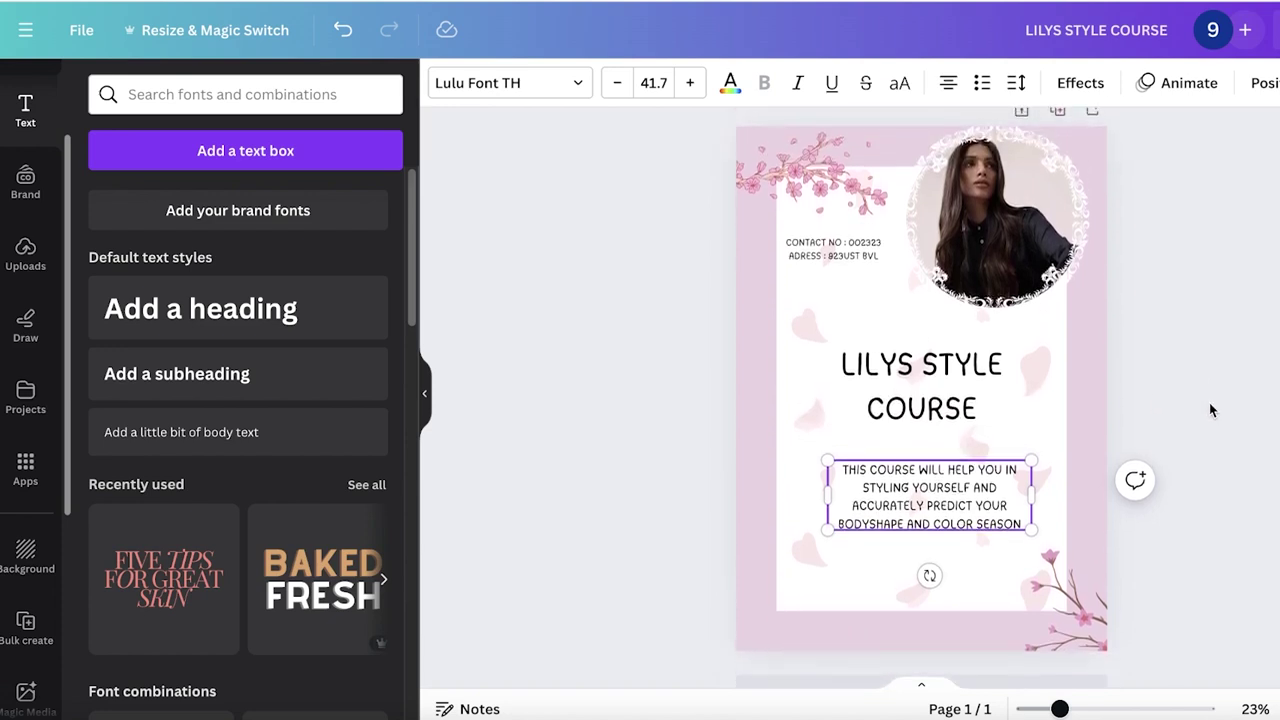
{"action": "left_click", "coordinate": [1209, 402]}
Step: Duplicate the poster page, then delete the copy so a single page remains
{"action": "scroll", "coordinate": [1209, 402], "scroll_direction": "up", "scroll_amount": 1}
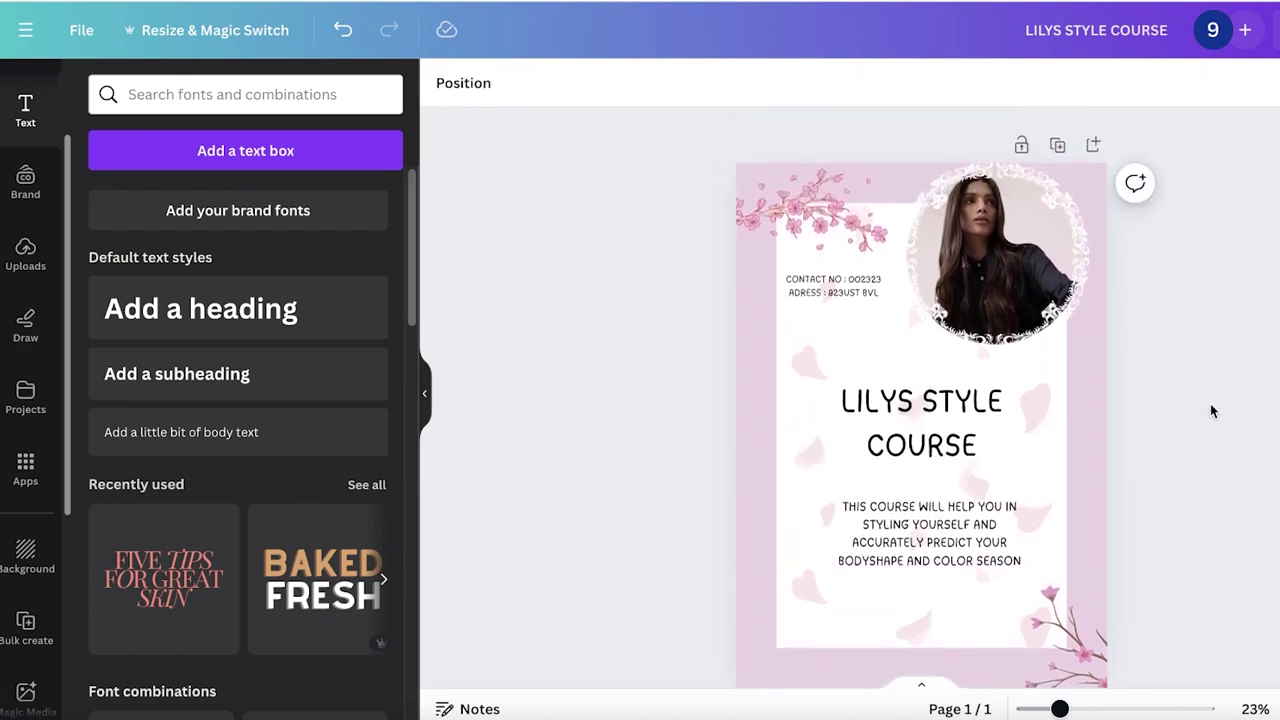
{"action": "scroll", "coordinate": [1210, 403], "scroll_direction": "down", "scroll_amount": 1}
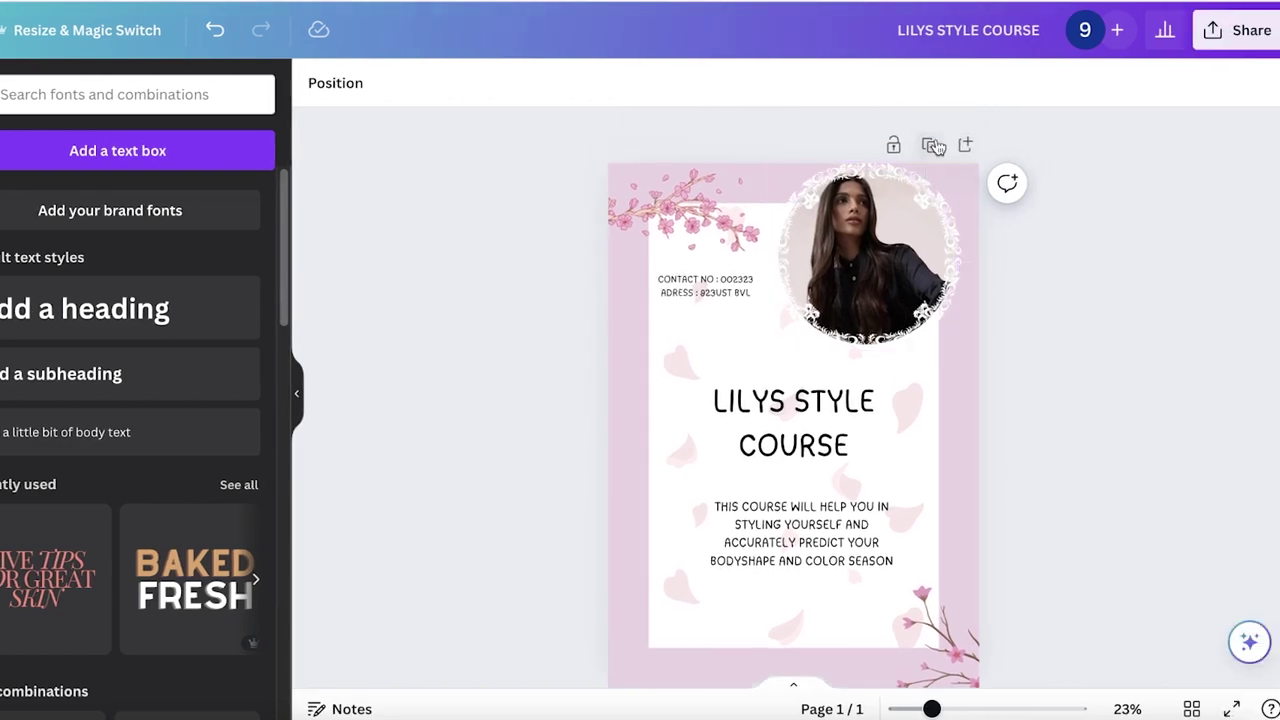
{"action": "left_click", "coordinate": [929, 144]}
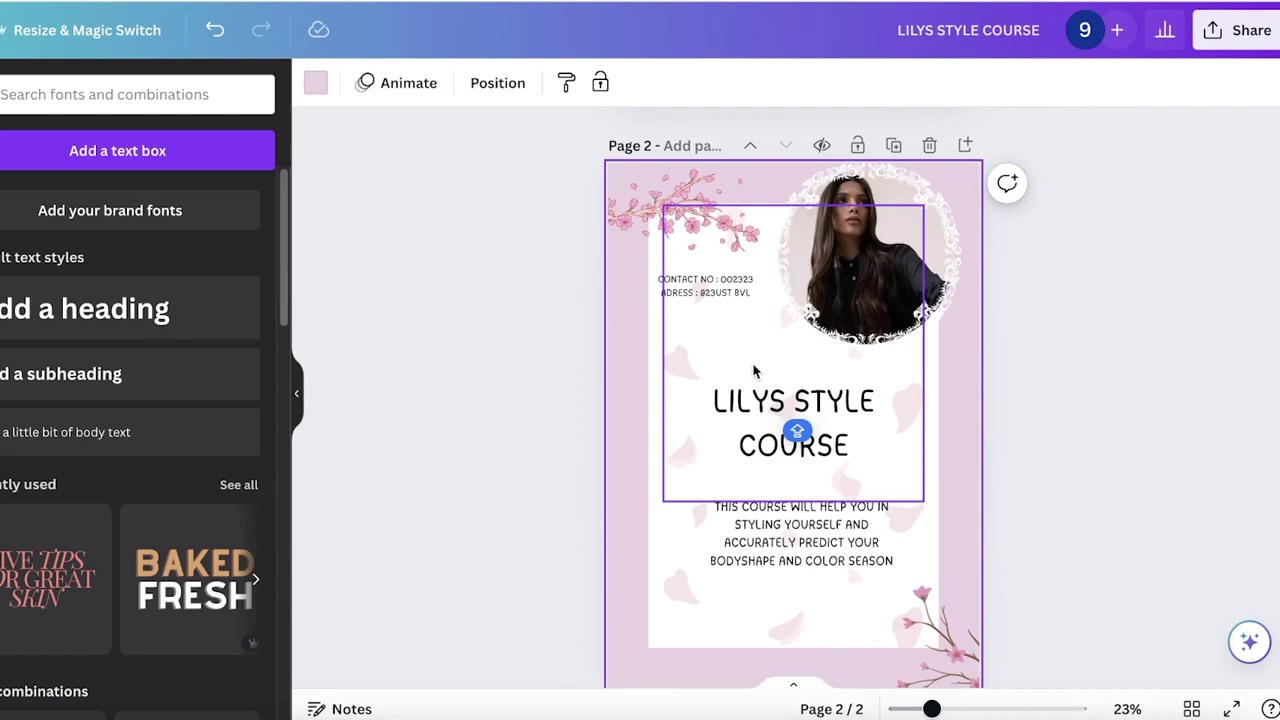
{"action": "left_click", "coordinate": [930, 131]}
Step: Check the PNG download settings from the Share menu, then close them to show the poster
{"action": "left_click", "coordinate": [1222, 32]}
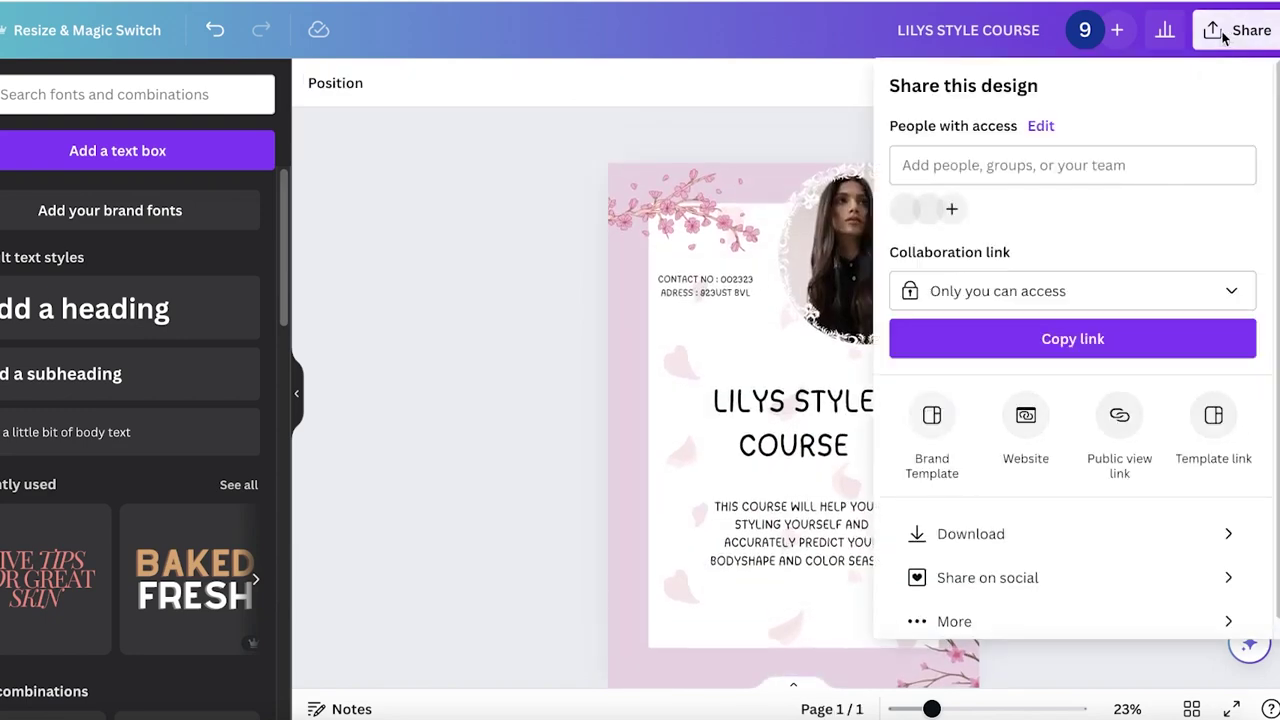
{"action": "left_click", "coordinate": [943, 530]}
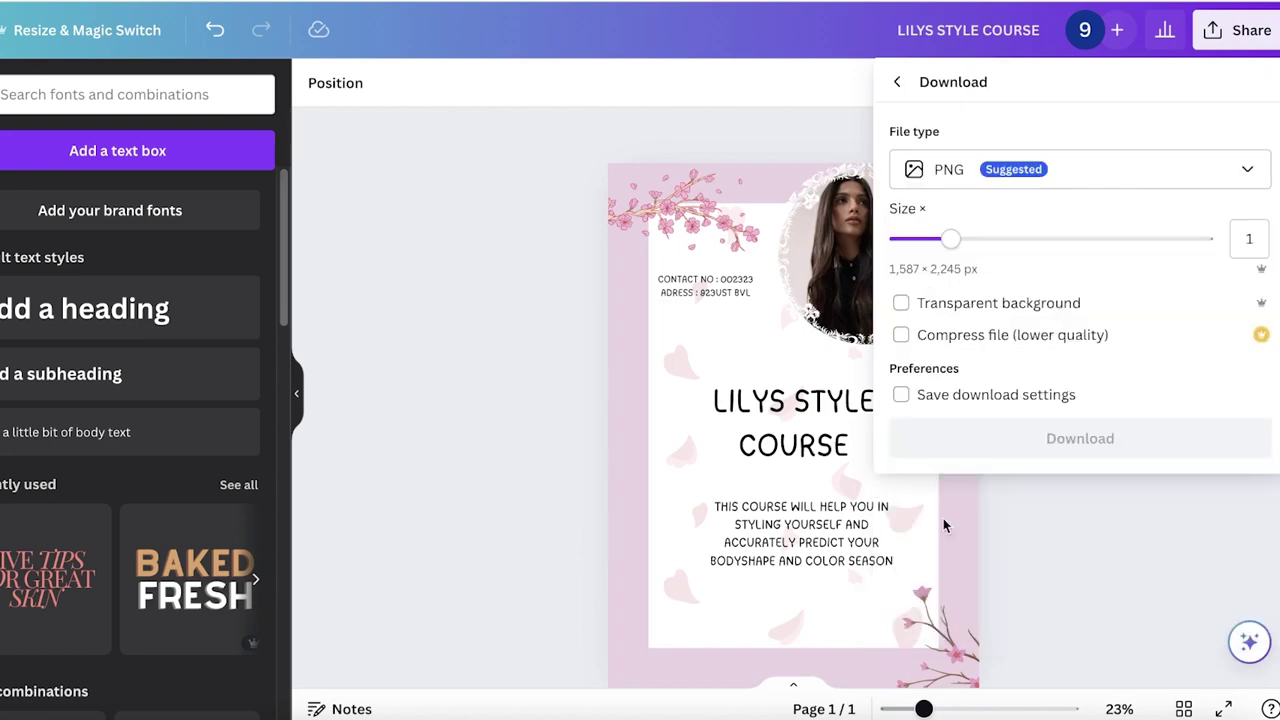
{"action": "left_click", "coordinate": [1104, 492]}
{"action": "scroll", "coordinate": [1103, 492], "scroll_direction": "down", "scroll_amount": 1}
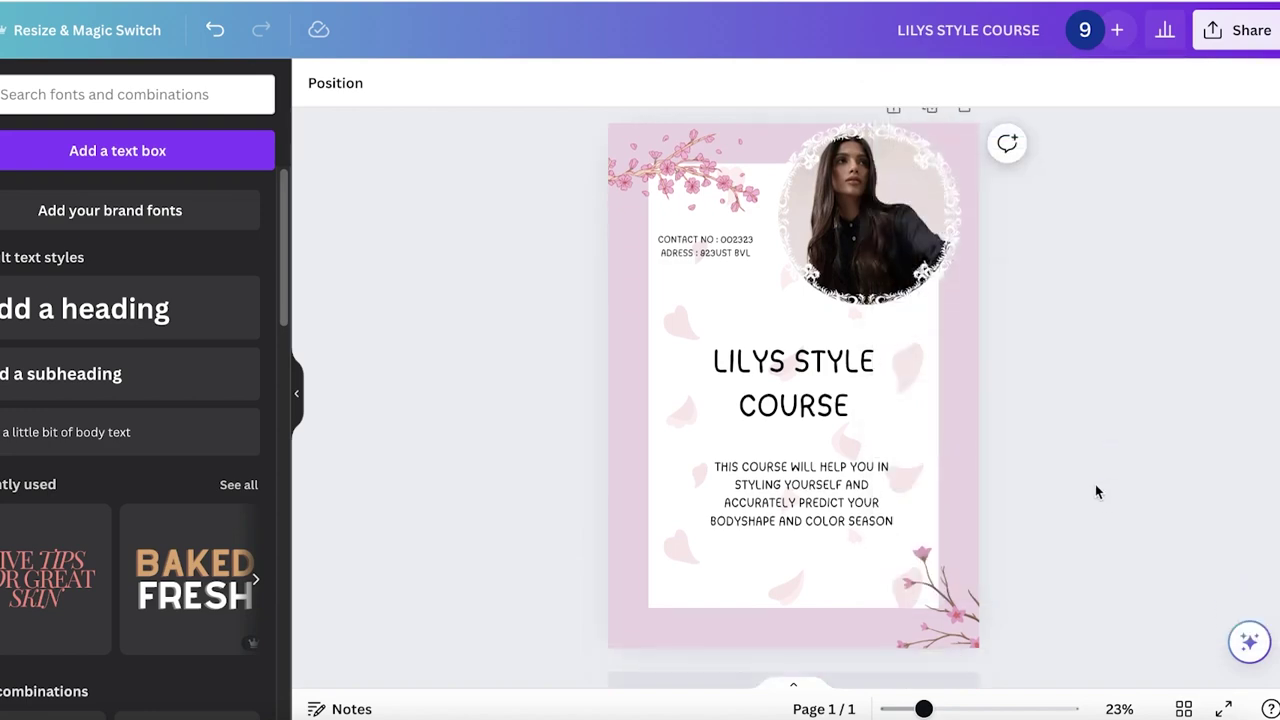